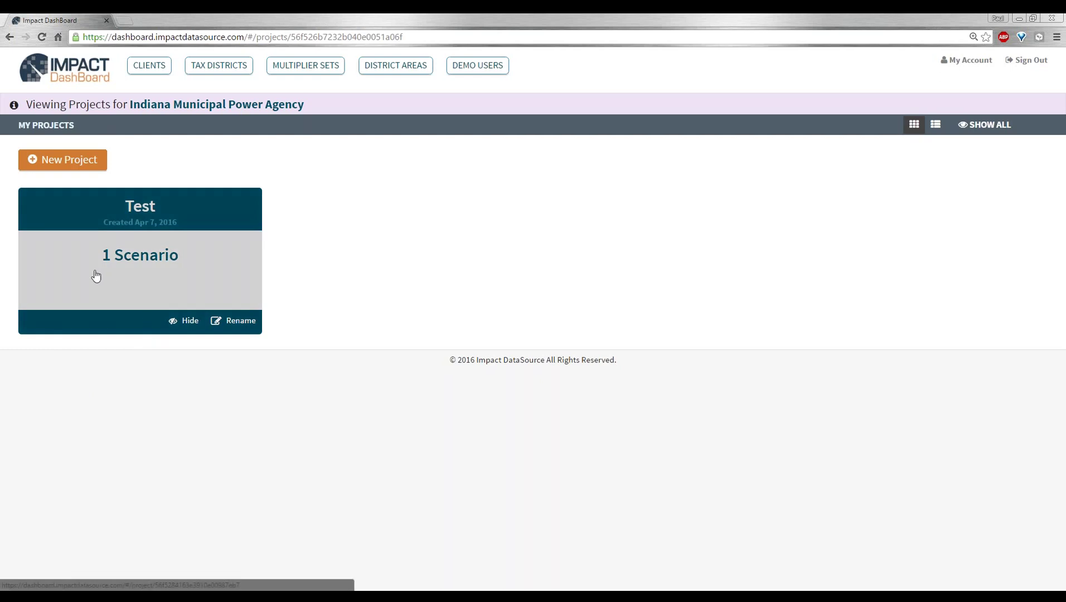
- Open the detailed impact report for Scenario 1 of the Test project
click(119, 227)
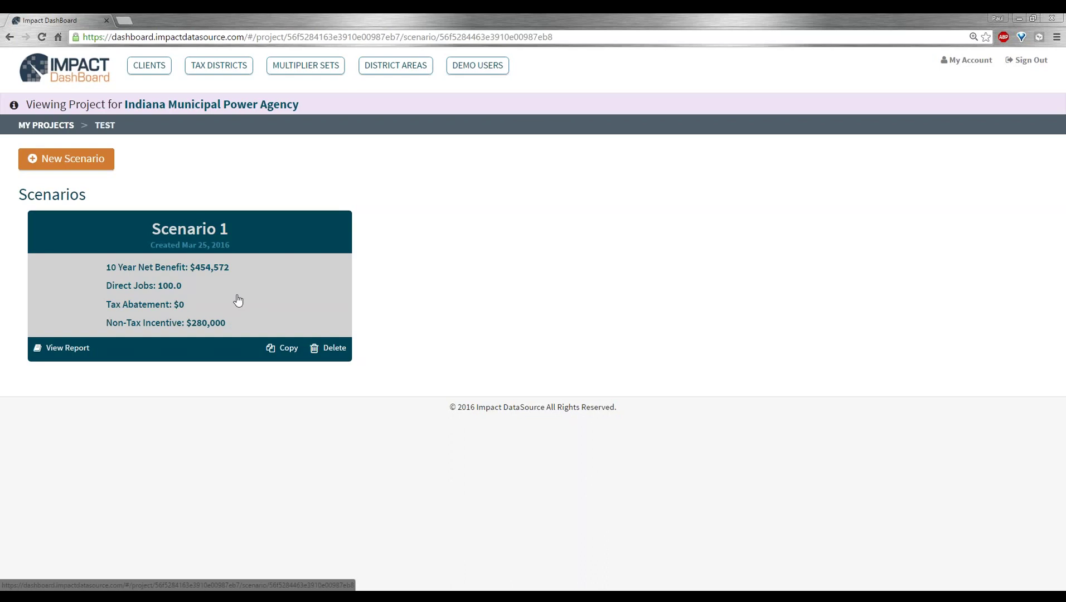
click(191, 321)
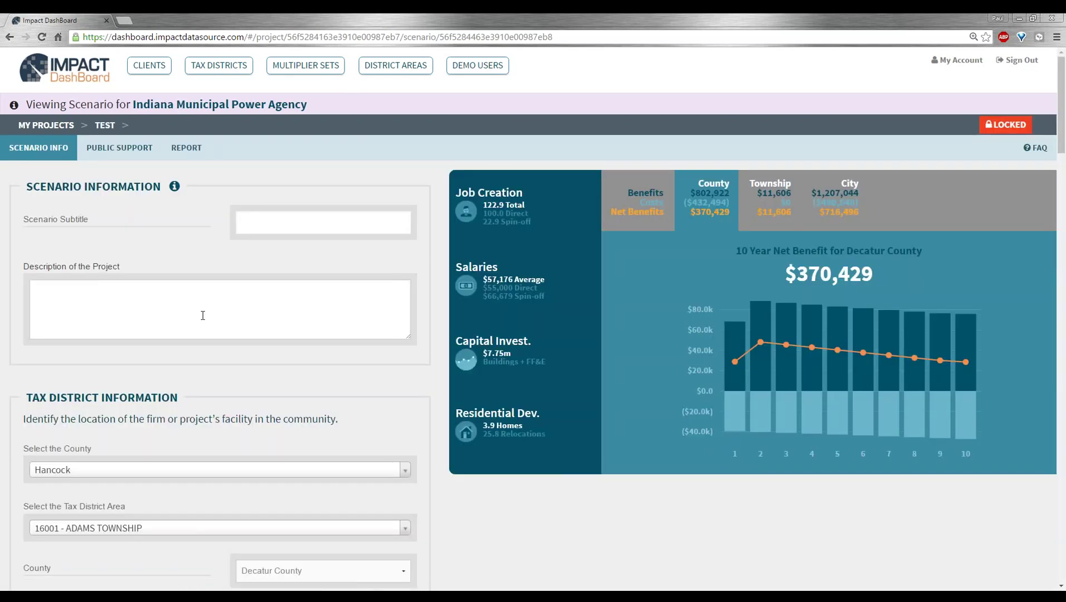
click(191, 149)
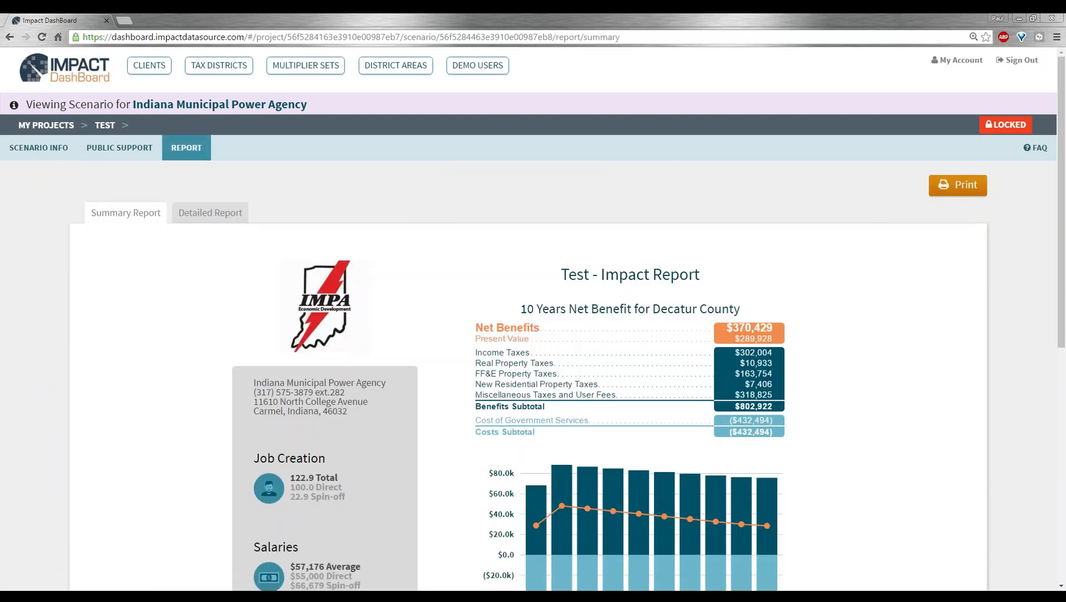
click(218, 212)
- Examine the report's Economic Impact Overview, including the economic impact, population impact and taxable property tables for Decatur County
scroll(318, 295, down, 1)
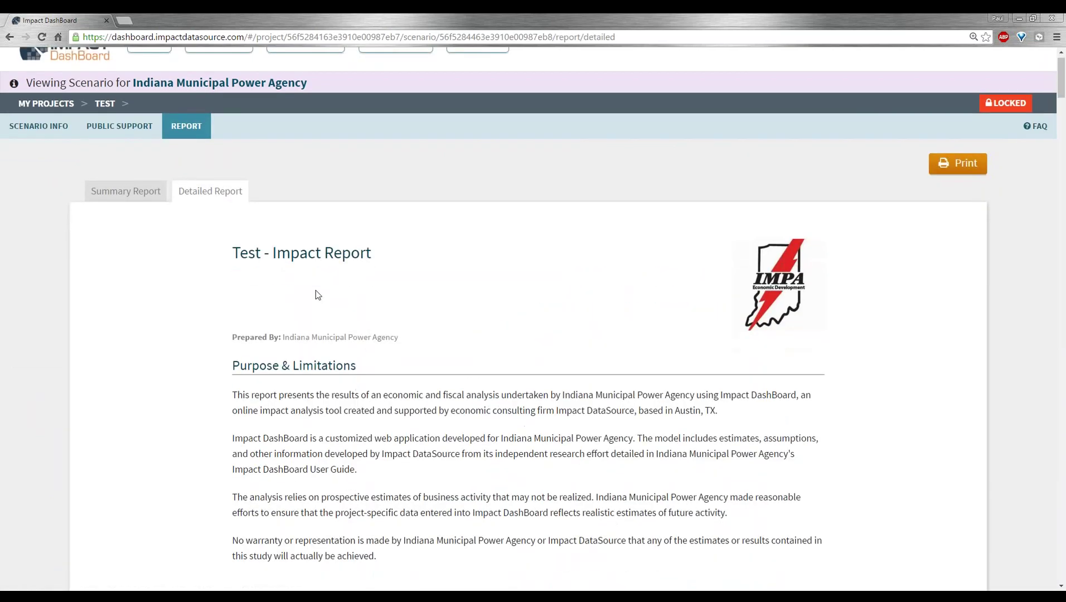
scroll(301, 294, down, 8)
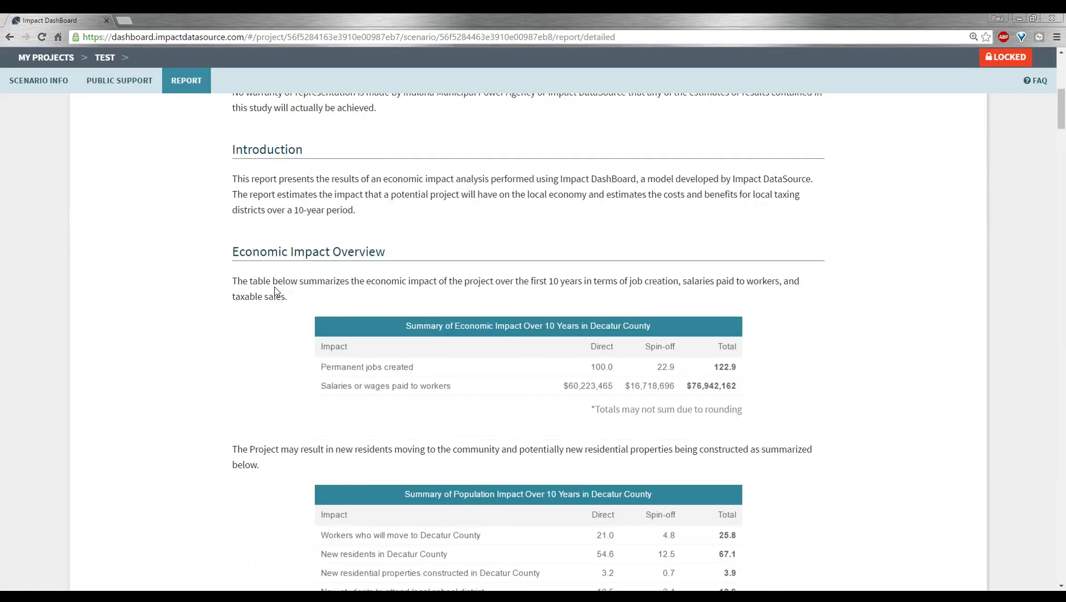
scroll(290, 284, down, 1)
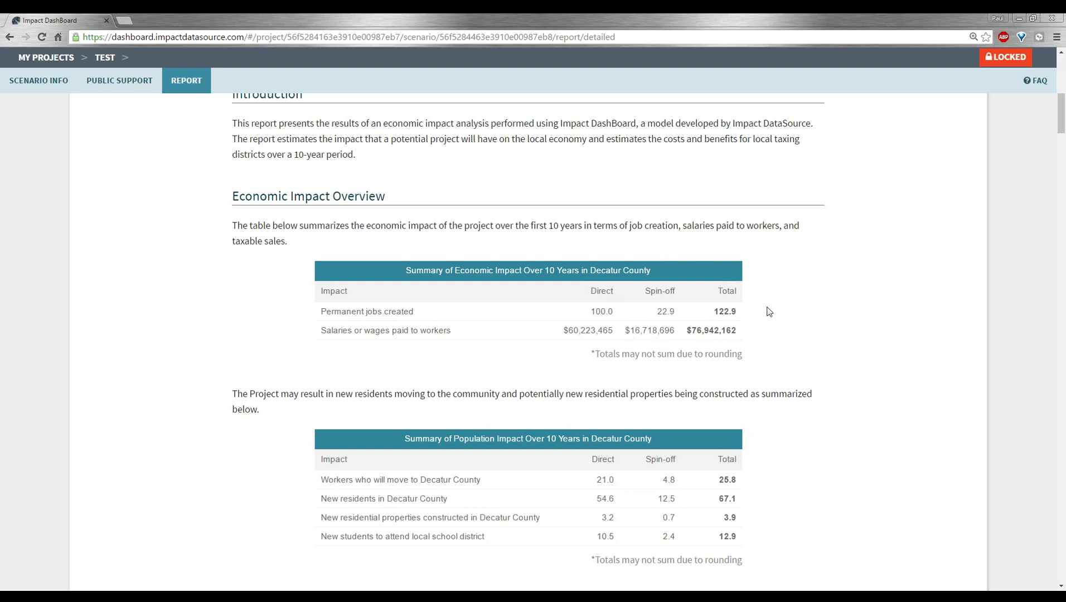
scroll(794, 350, down, 2)
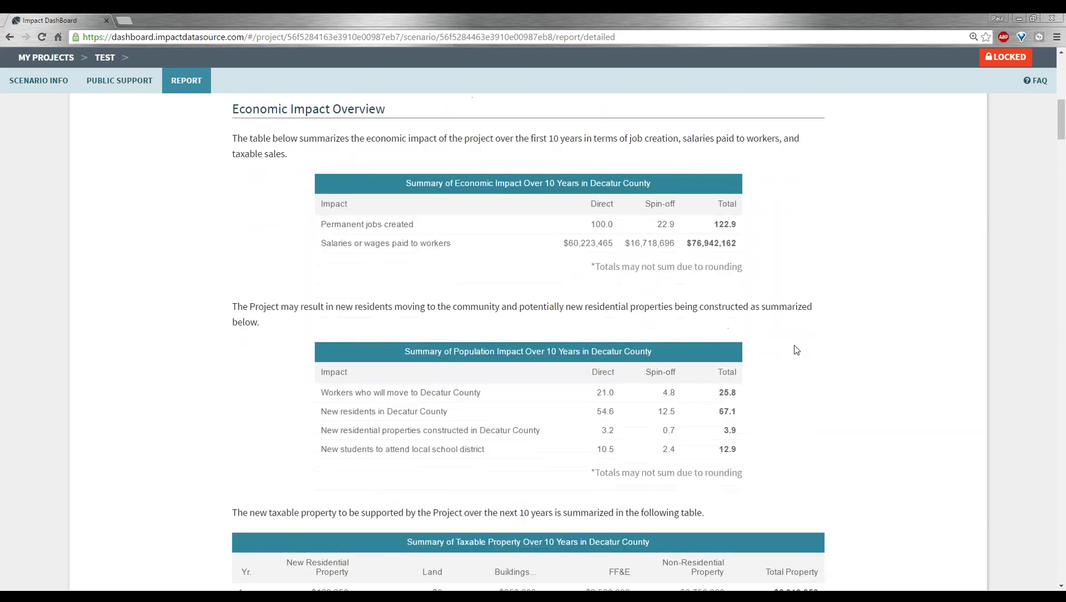
scroll(797, 349, down, 1)
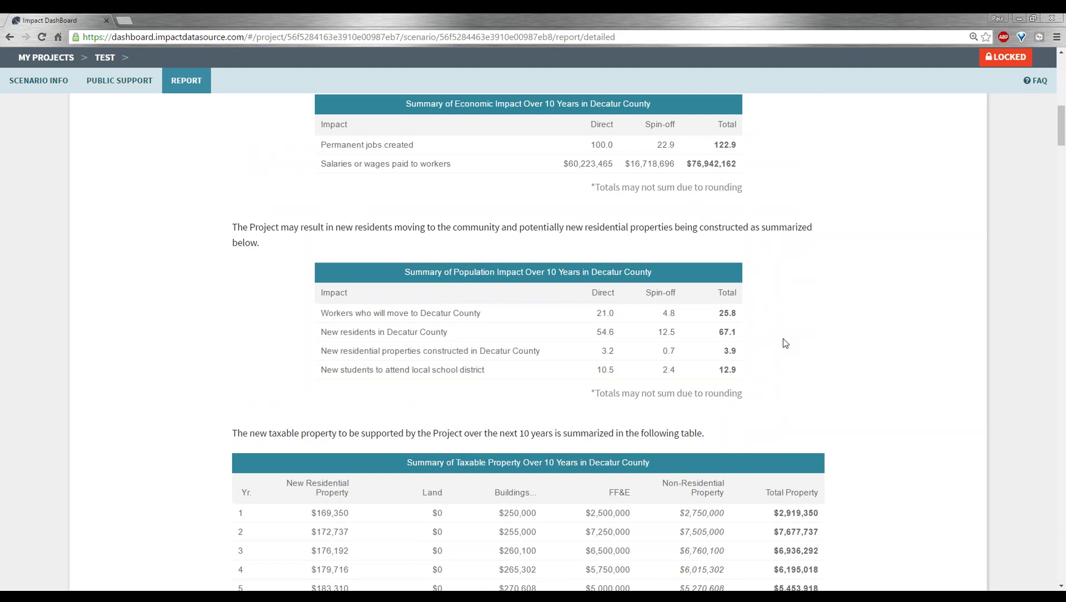
scroll(807, 318, down, 2)
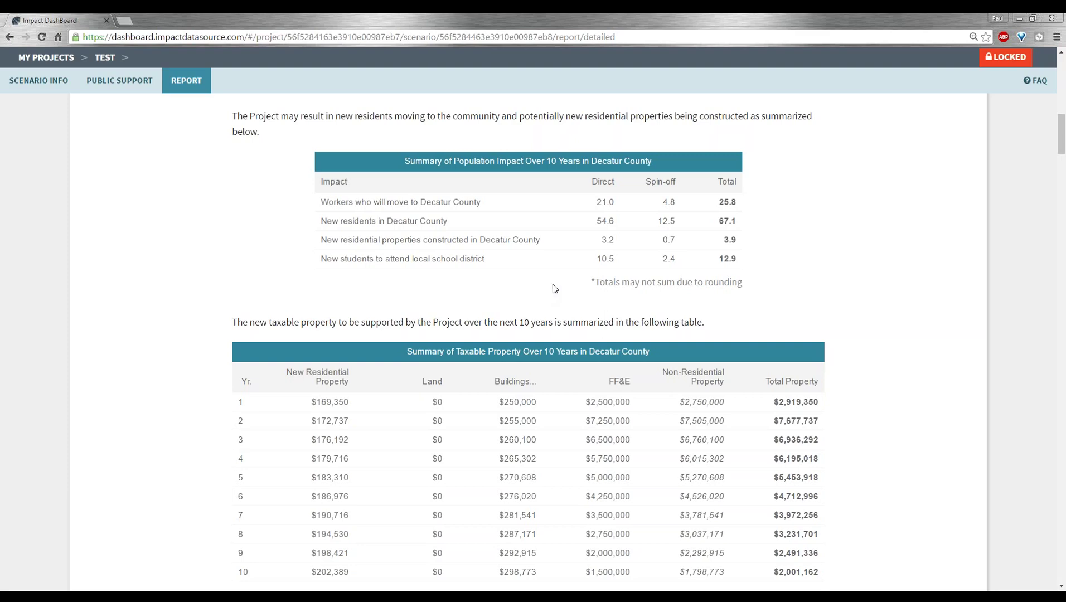
scroll(588, 319, down, 1)
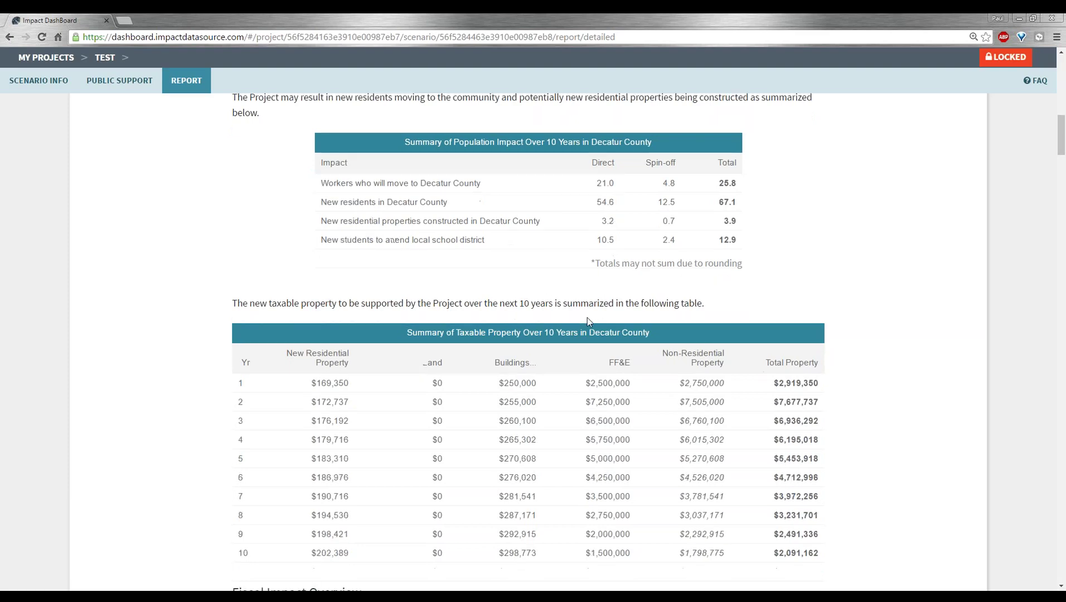
scroll(587, 316, down, 1)
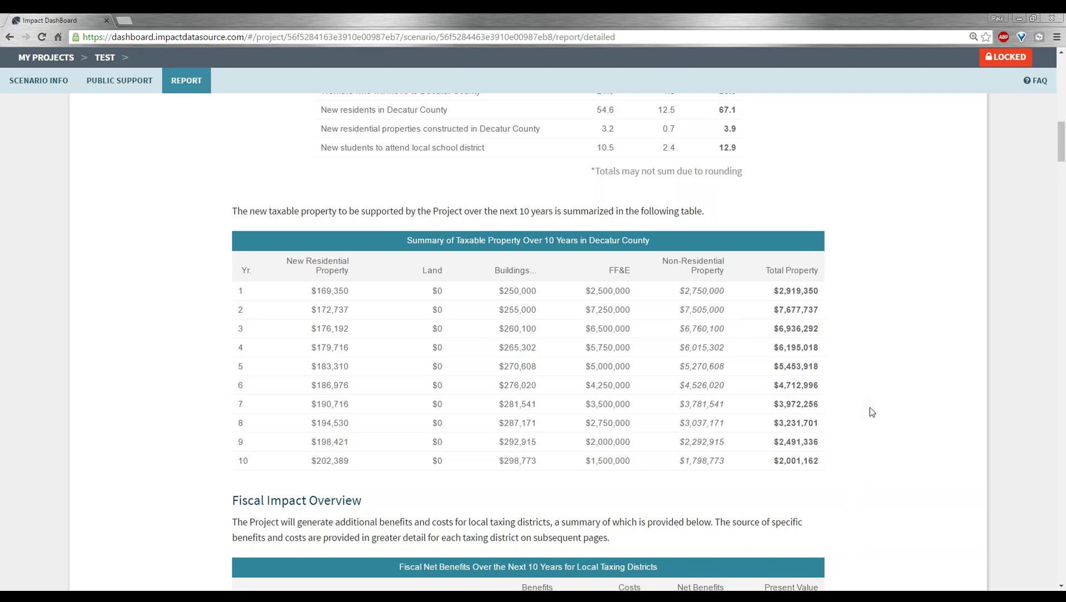
- Examine the Fiscal Impact Overview and the net benefits table and annual chart for Decatur County
scroll(869, 407, down, 6)
scroll(872, 378, down, 1)
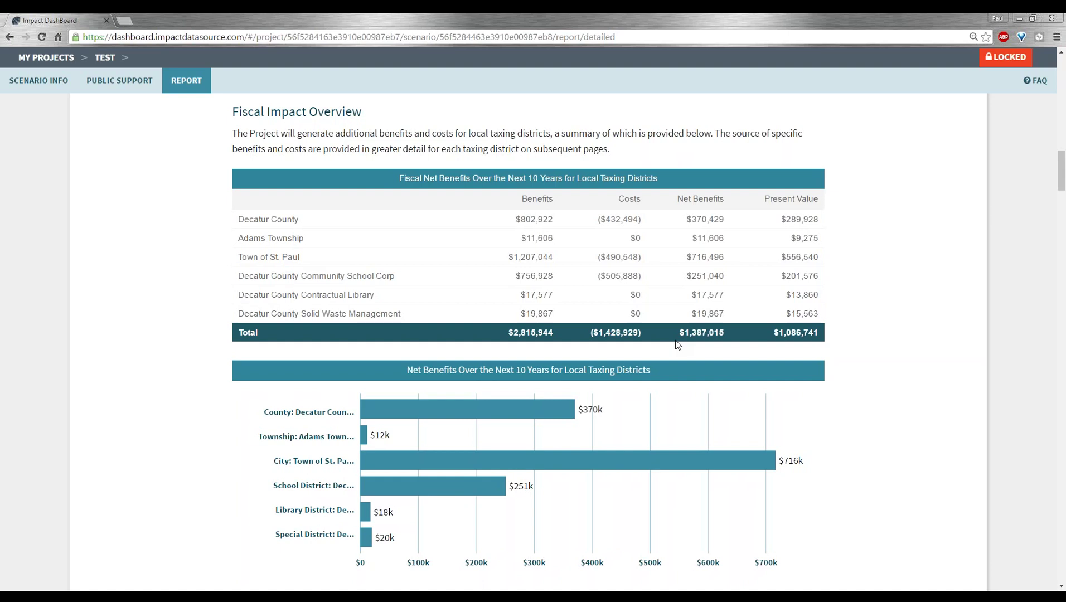
scroll(757, 334, down, 5)
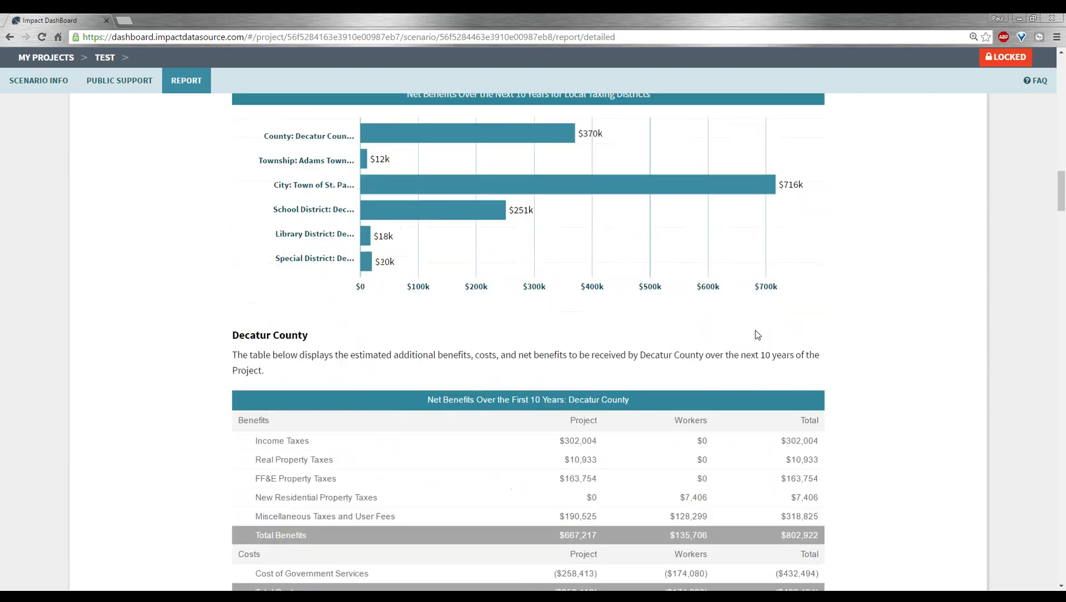
scroll(769, 331, down, 1)
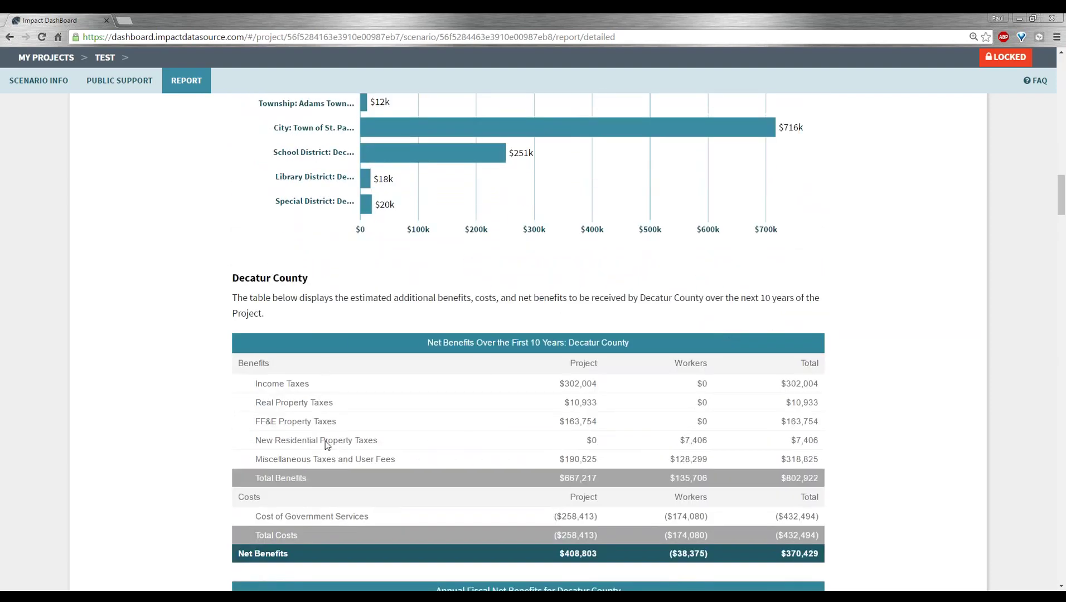
scroll(378, 482, down, 1)
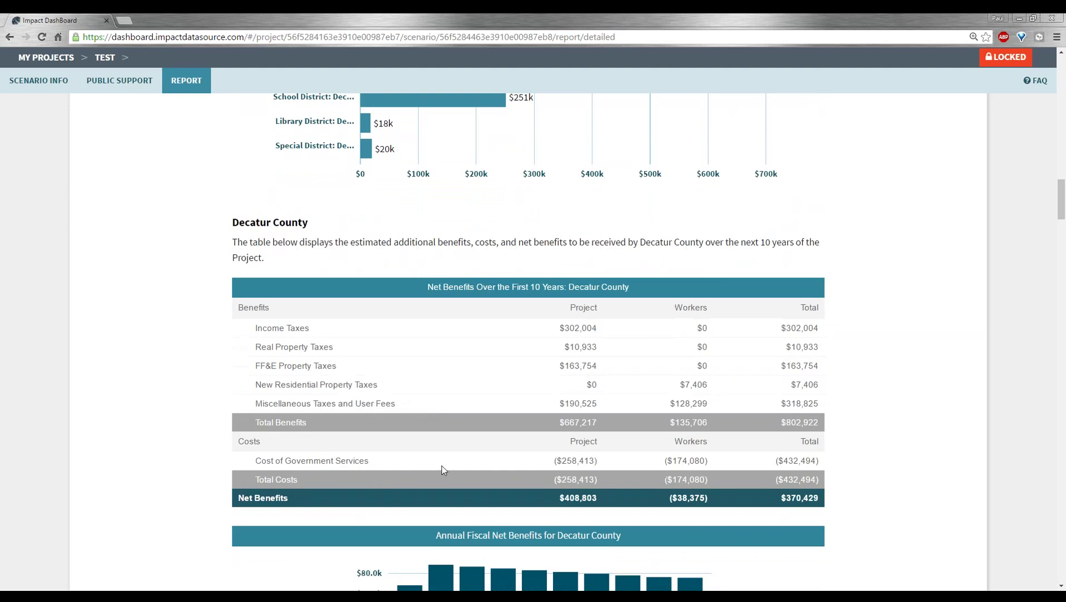
scroll(441, 470, down, 1)
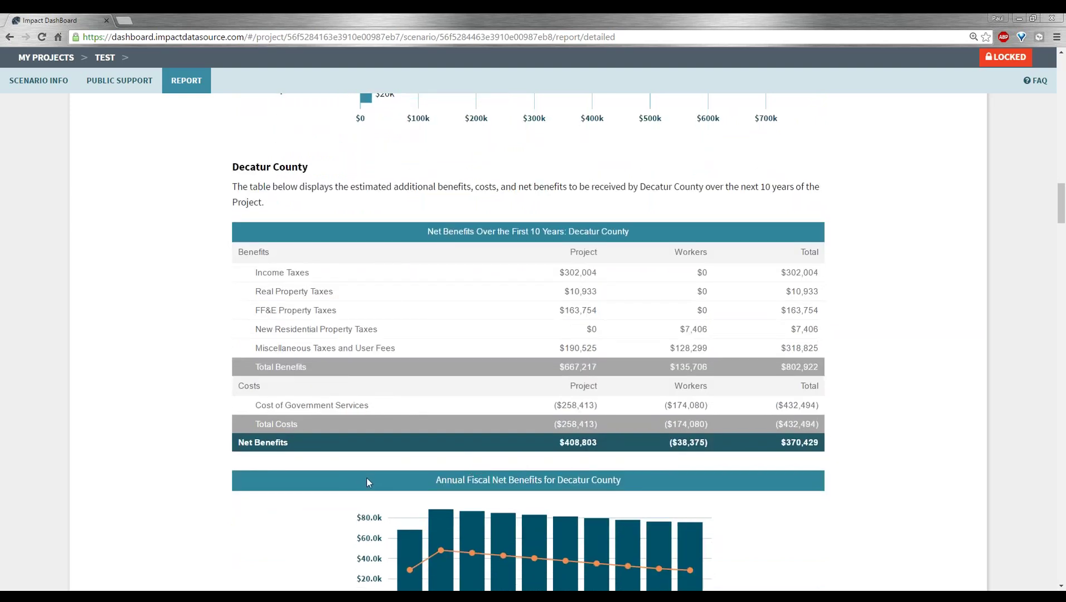
scroll(371, 477, down, 3)
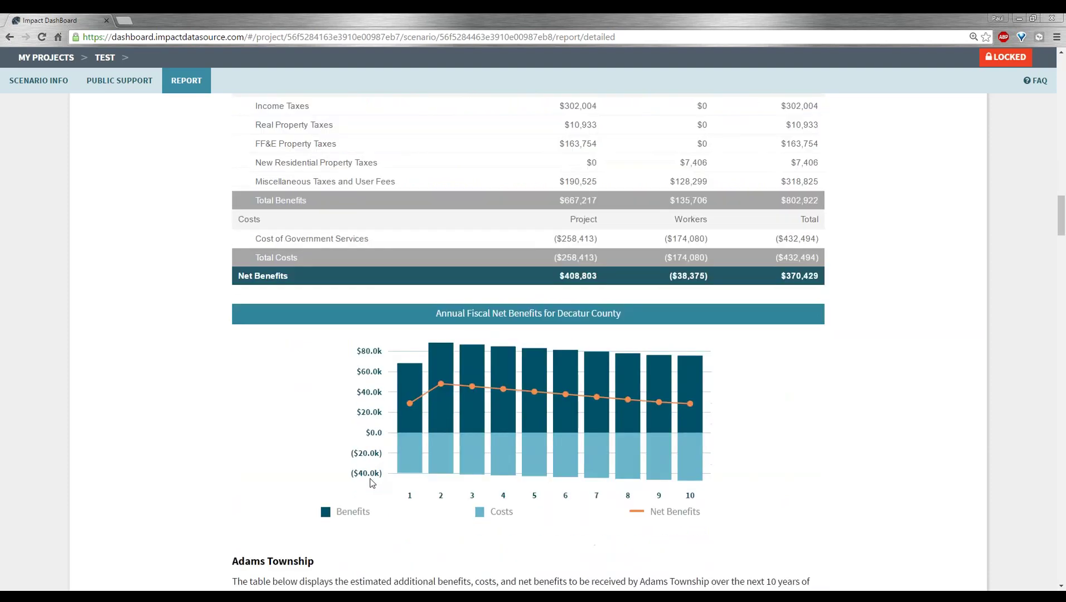
scroll(372, 482, up, 1)
scroll(373, 483, down, 1)
scroll(368, 482, down, 1)
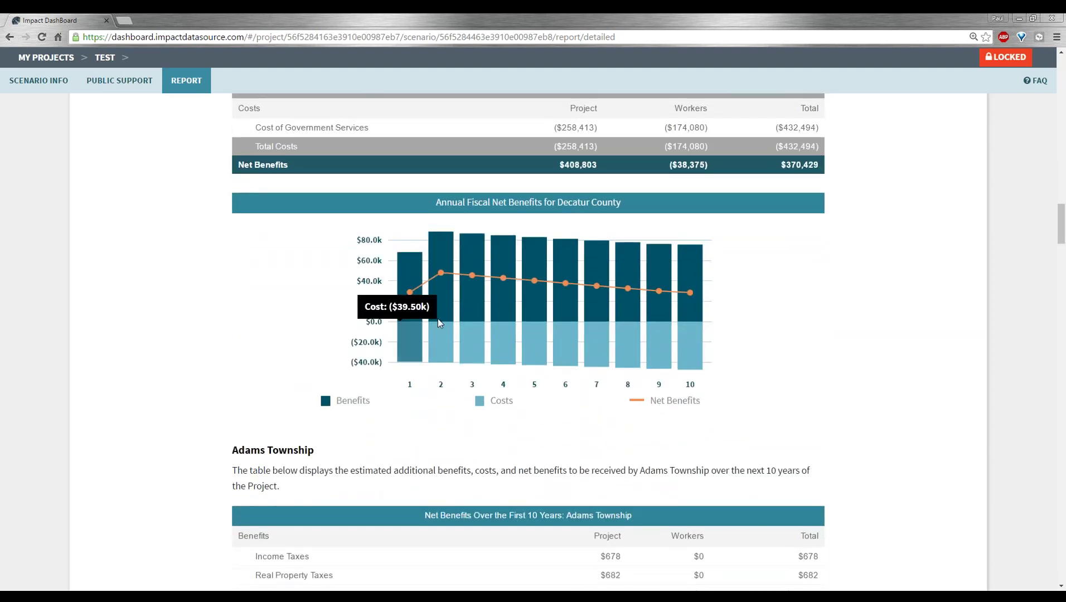
- Review the net benefits sections for Adams Township and Town of St. Paul, and return to the start of the report
scroll(766, 423, down, 7)
scroll(795, 419, down, 6)
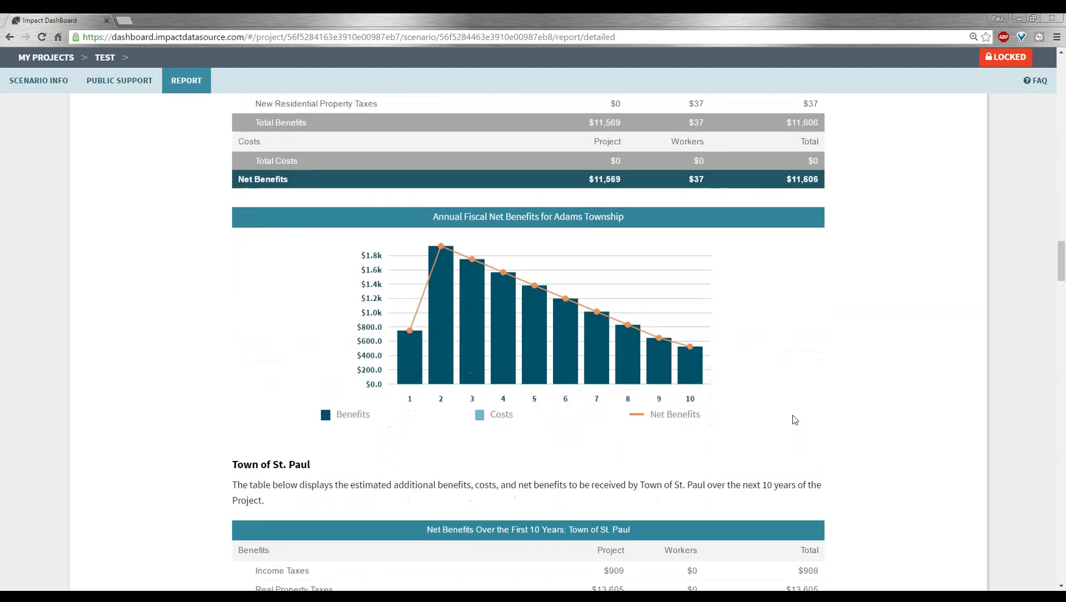
scroll(779, 427, down, 2)
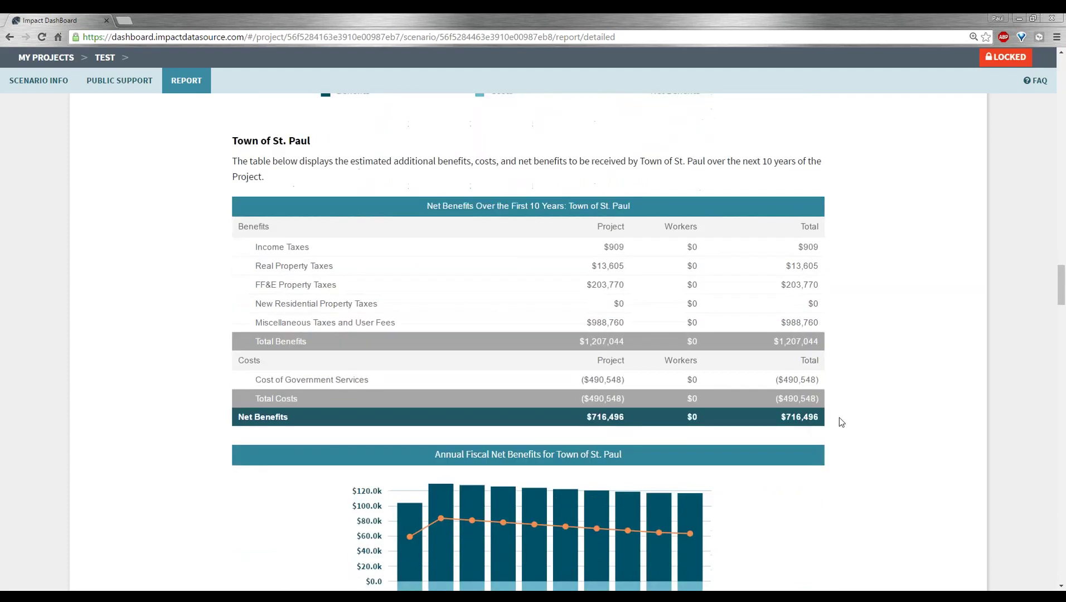
drag(1059, 290, 1062, 74)
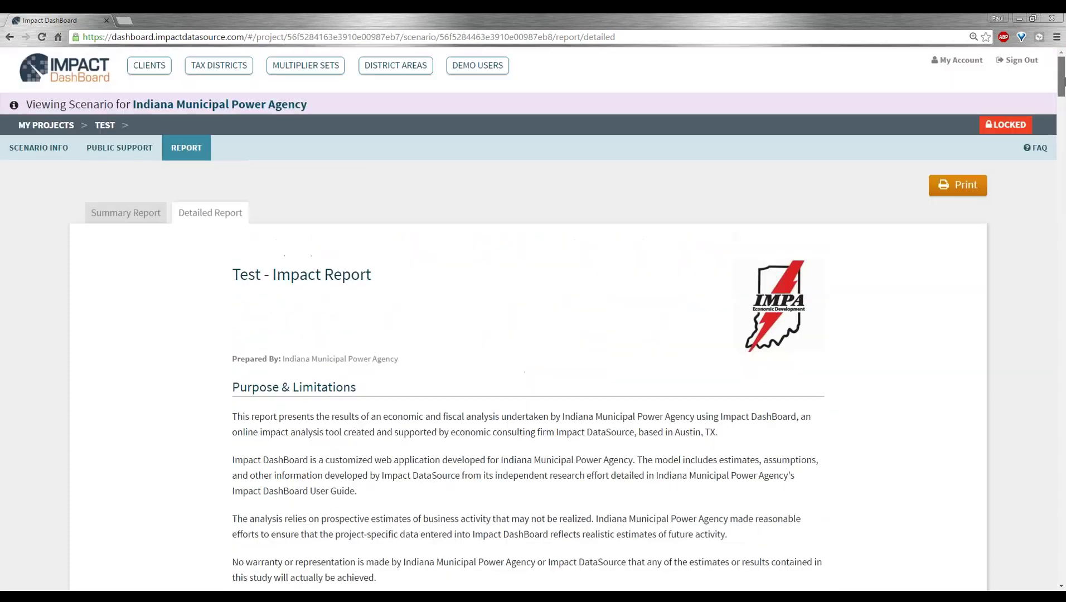
- Open the summary report and examine its net benefits breakdown, annual chart and Incentives Analysis
click(157, 213)
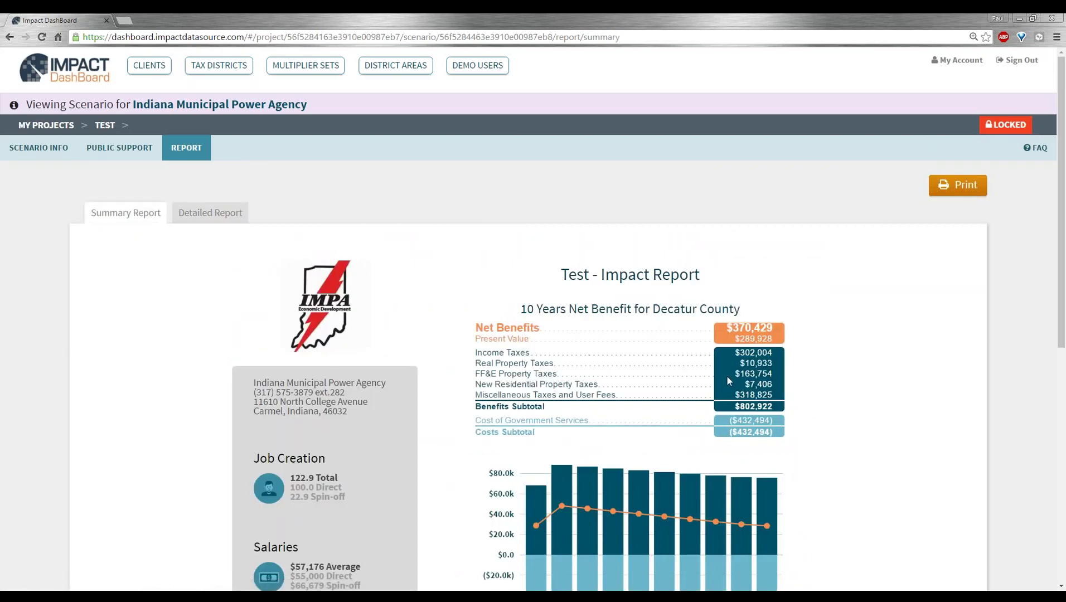
scroll(682, 369, down, 4)
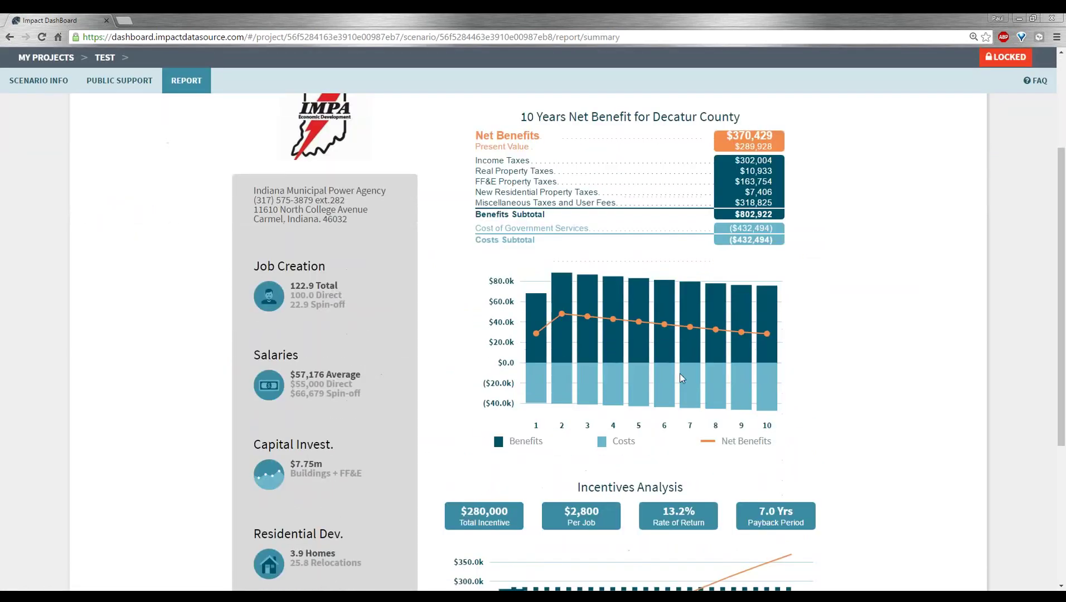
scroll(680, 375, down, 2)
scroll(679, 375, down, 3)
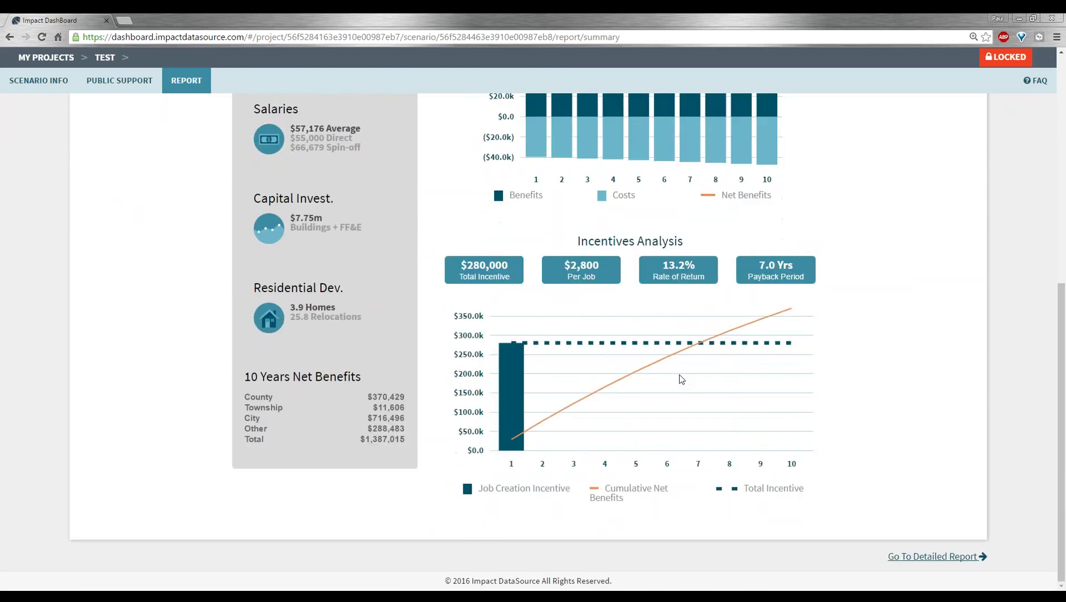
scroll(666, 374, up, 8)
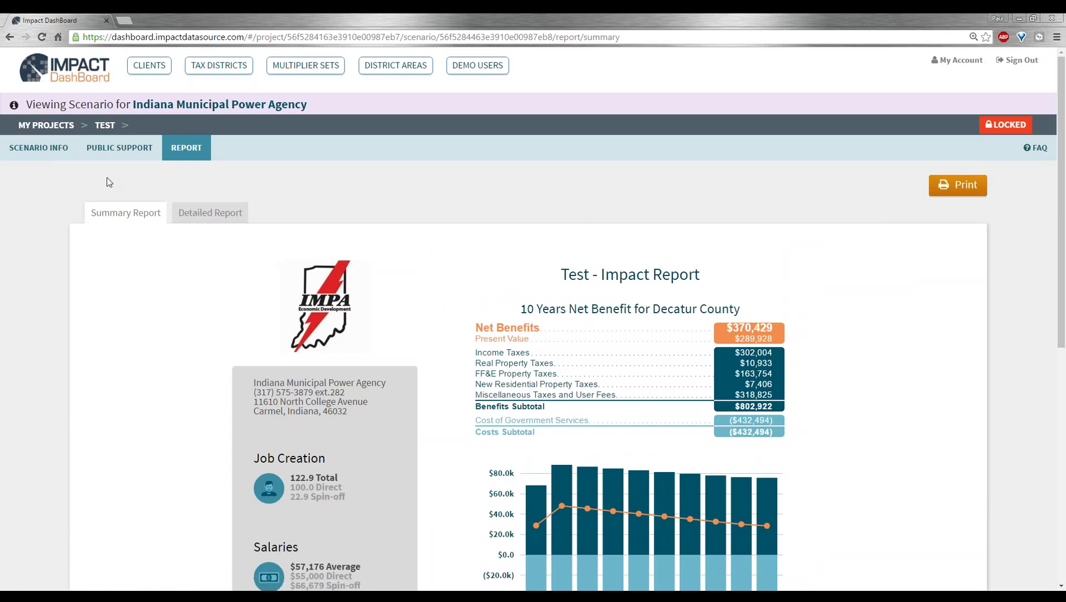
- Return to the projects list, look at the new project title form and cancel it, and reopen the Test project
click(40, 131)
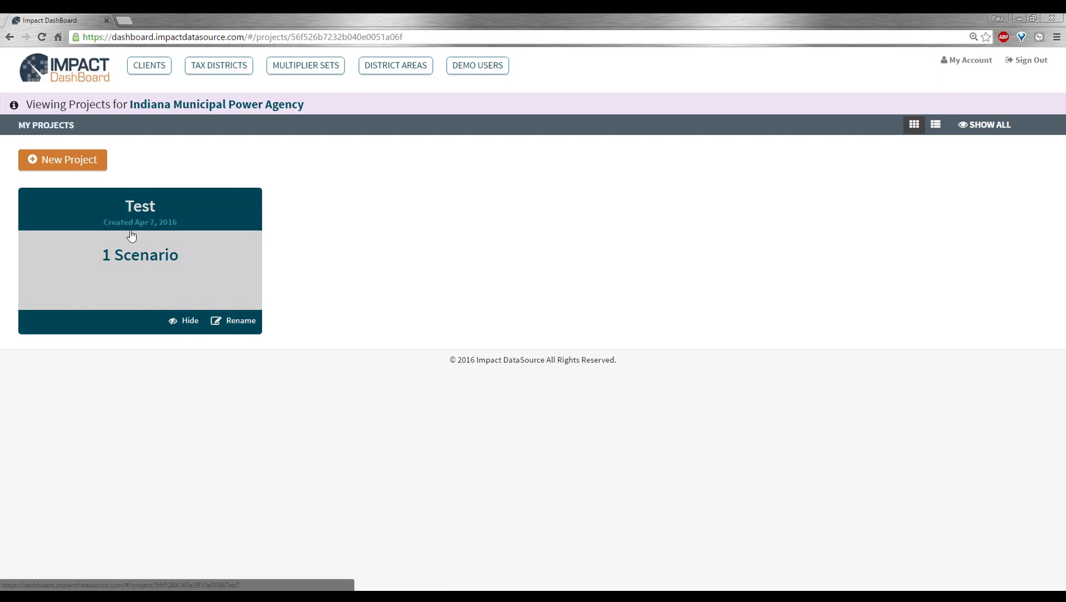
click(96, 167)
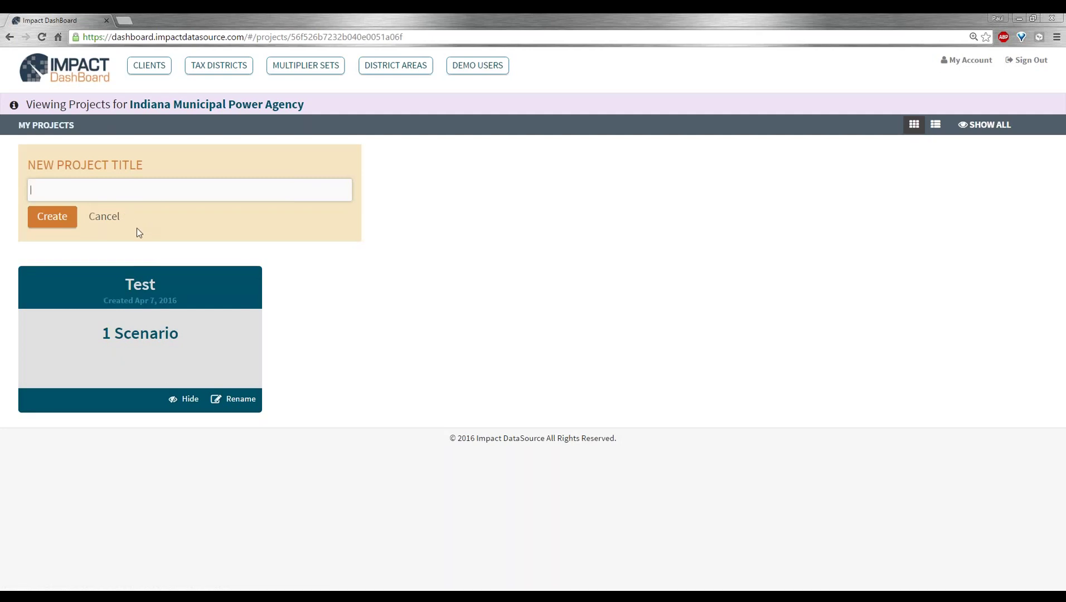
click(107, 218)
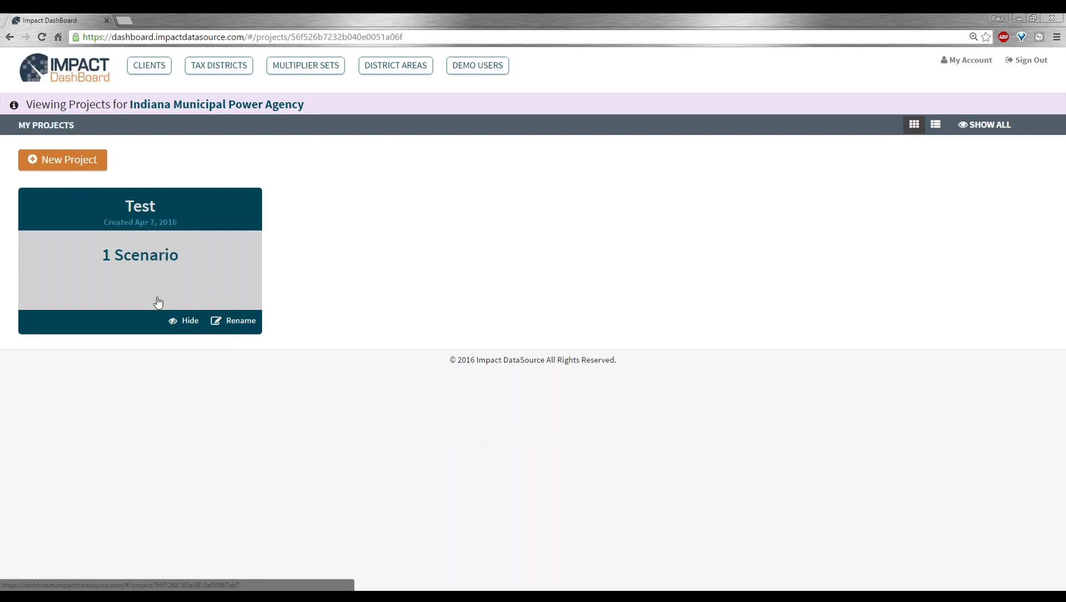
click(155, 260)
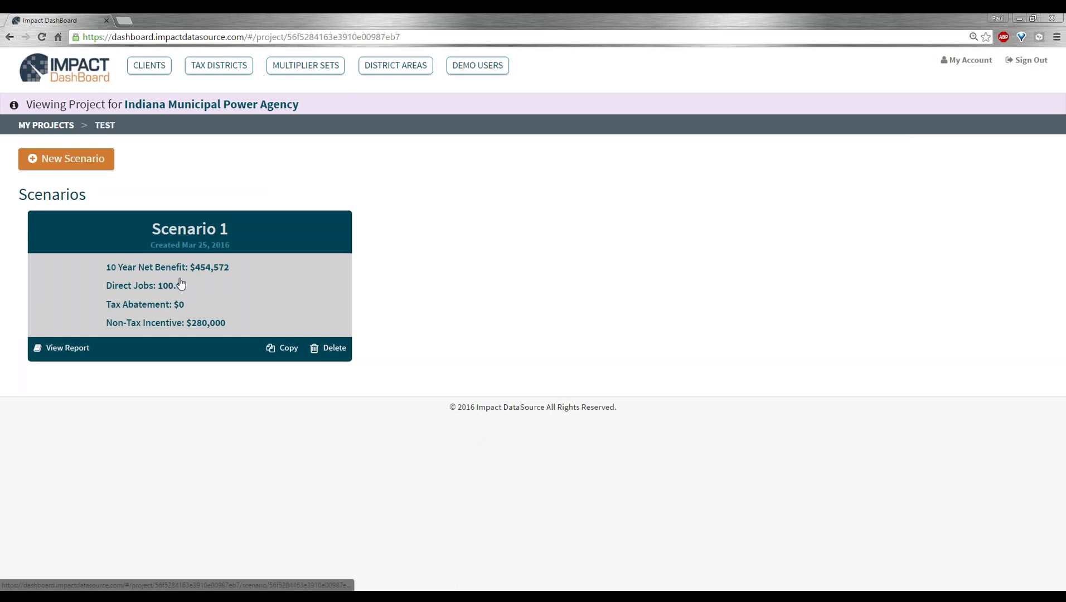
click(79, 161)
- Open Scenario 1 and set its scenario subtitle to "100 Jobs Option"
click(168, 306)
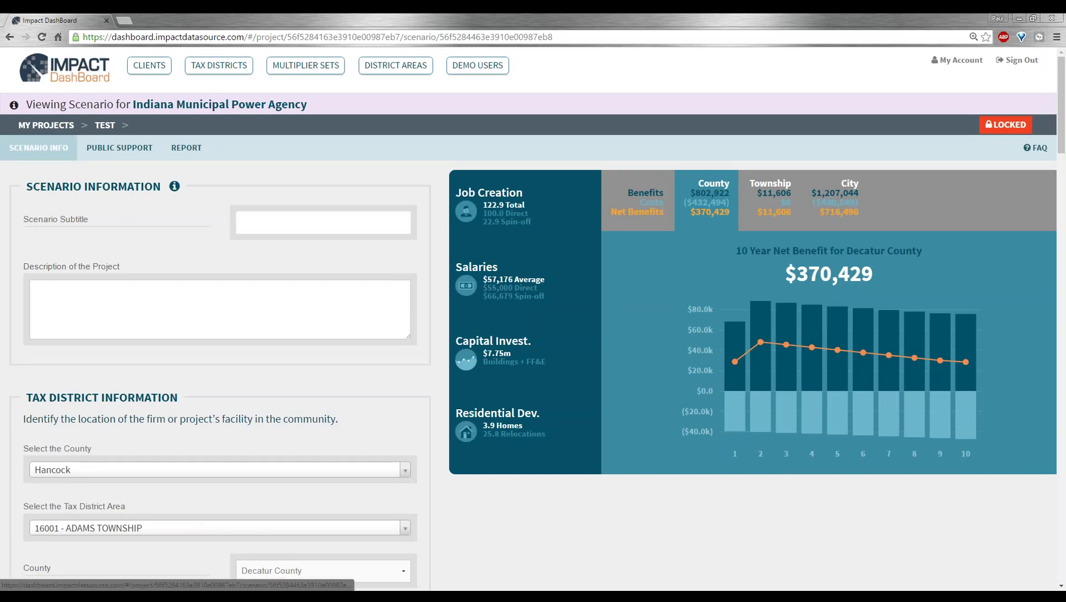
click(276, 226)
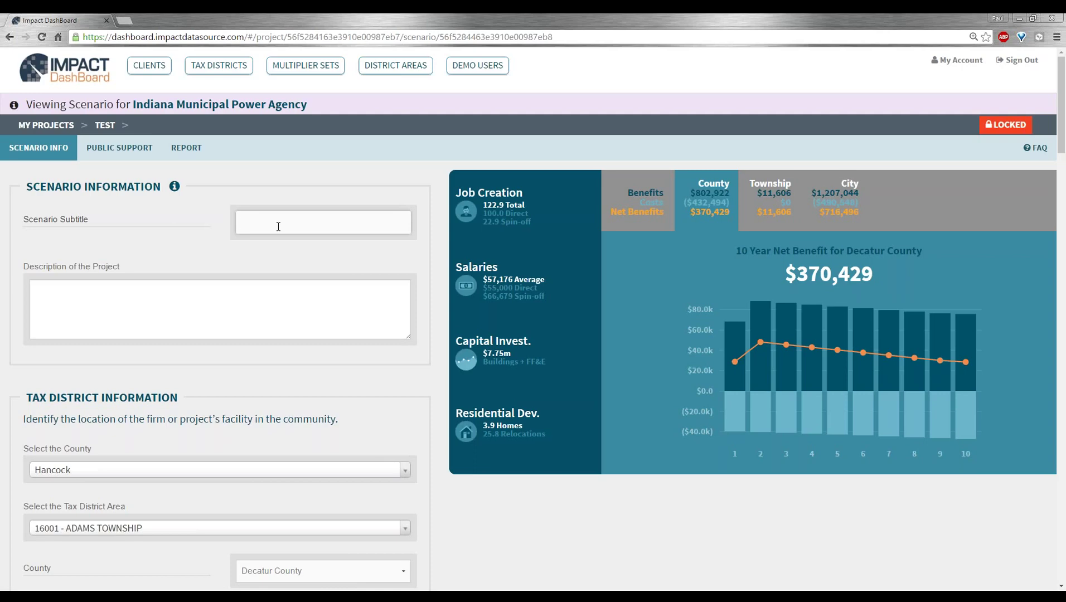
text(100 Jobs Option)
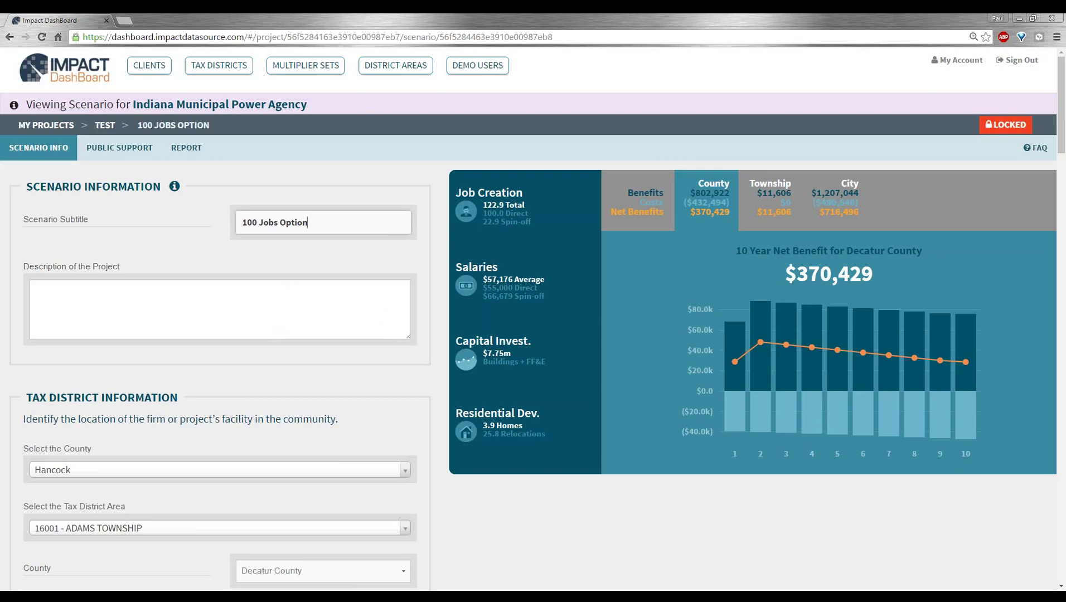
- Review the scenario's tax district and industry inputs and its Job Creation table of new full-time jobs per year
scroll(286, 348, down, 1)
scroll(285, 351, down, 12)
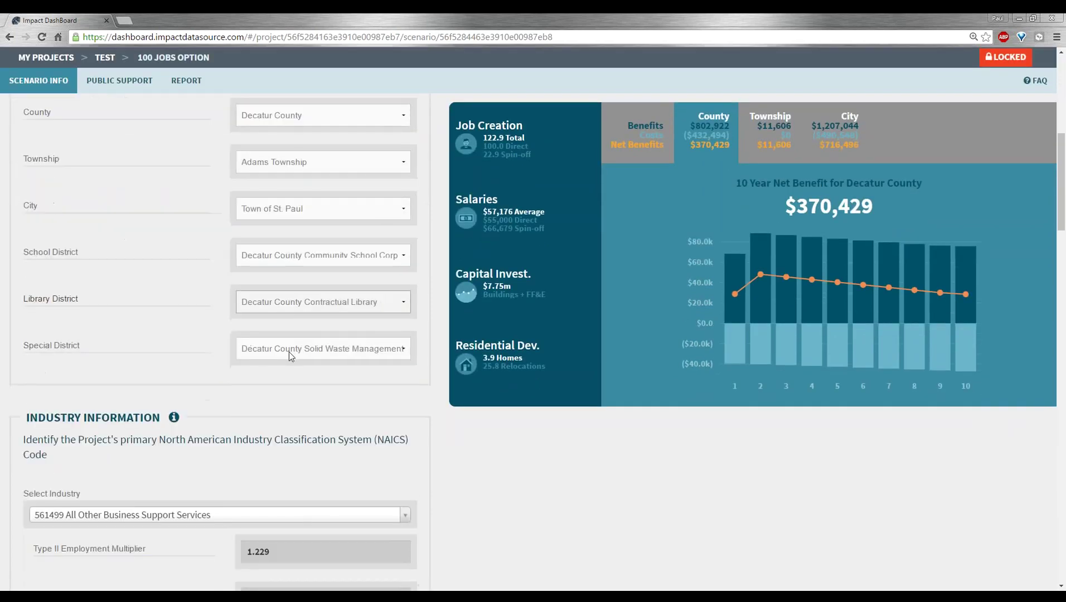
scroll(289, 352, down, 11)
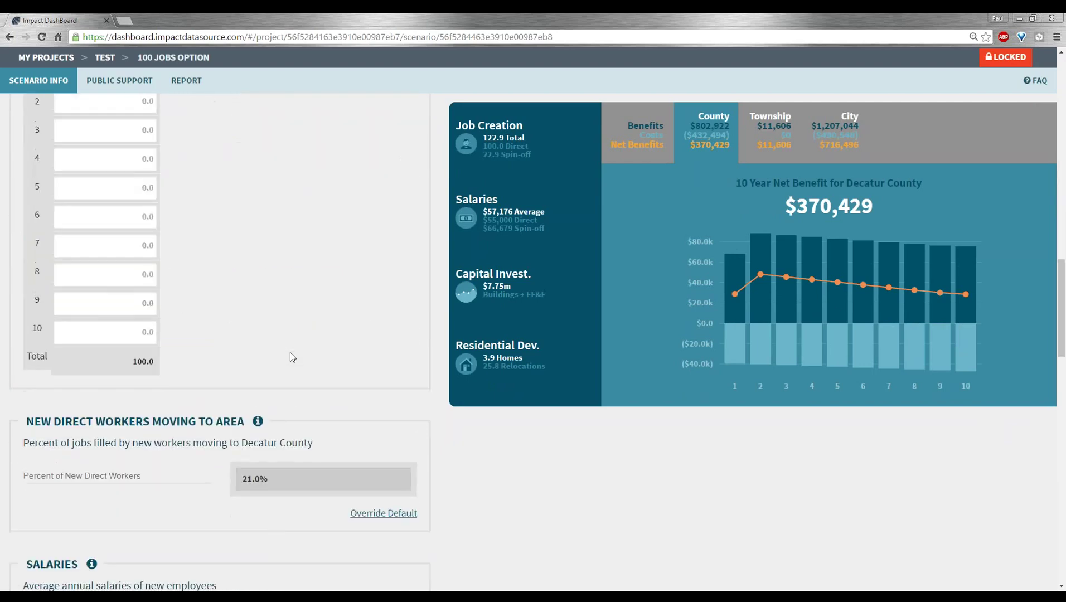
scroll(293, 358, up, 6)
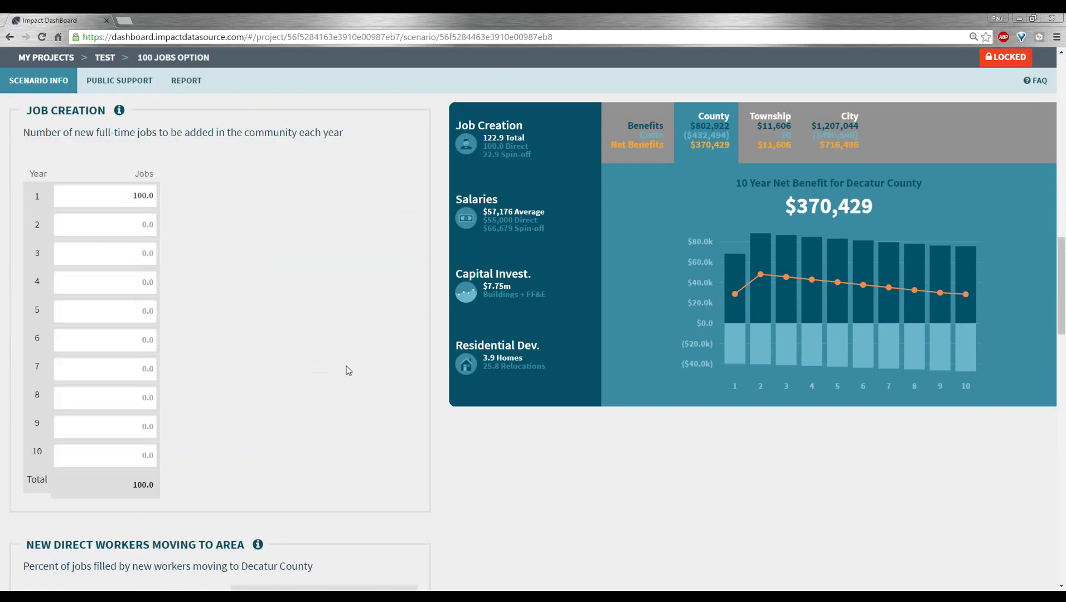
- Set the scenario's tax district county to Decatur and look through its available tax district areas
scroll(346, 370, up, 17)
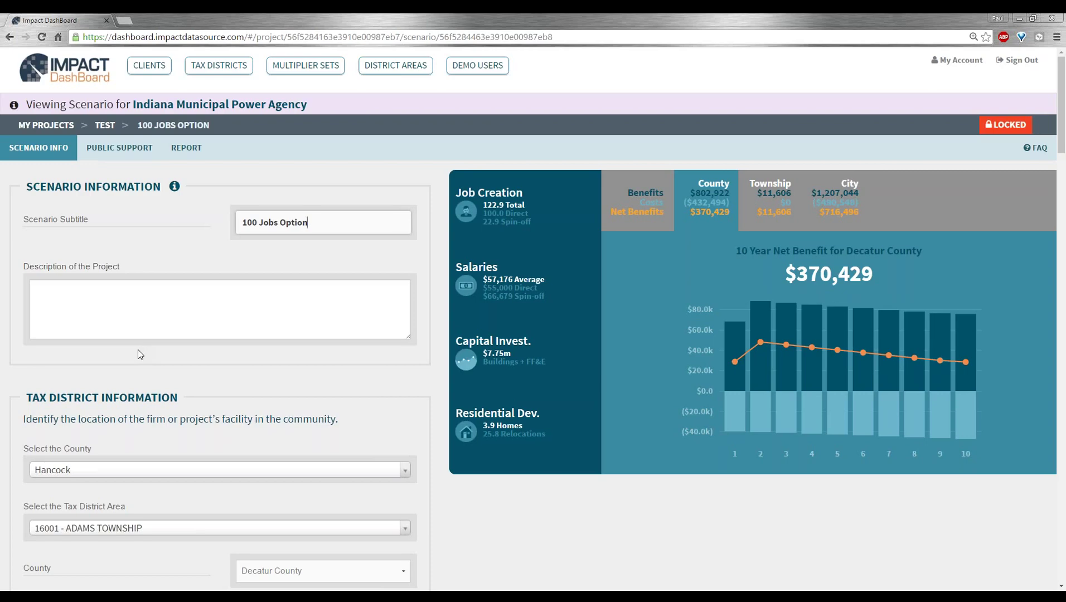
click(186, 319)
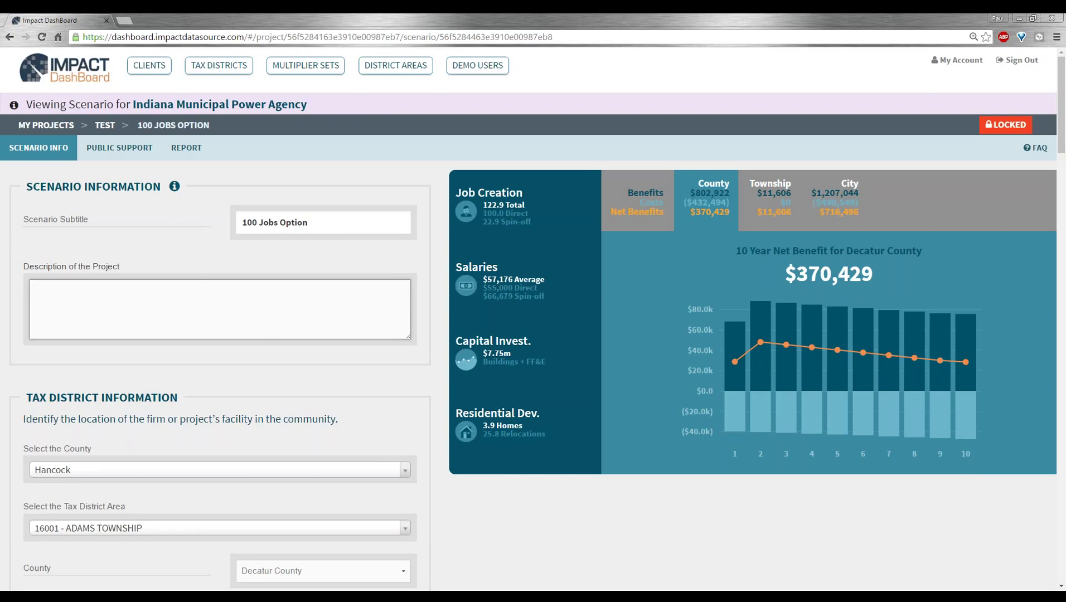
scroll(296, 371, down, 3)
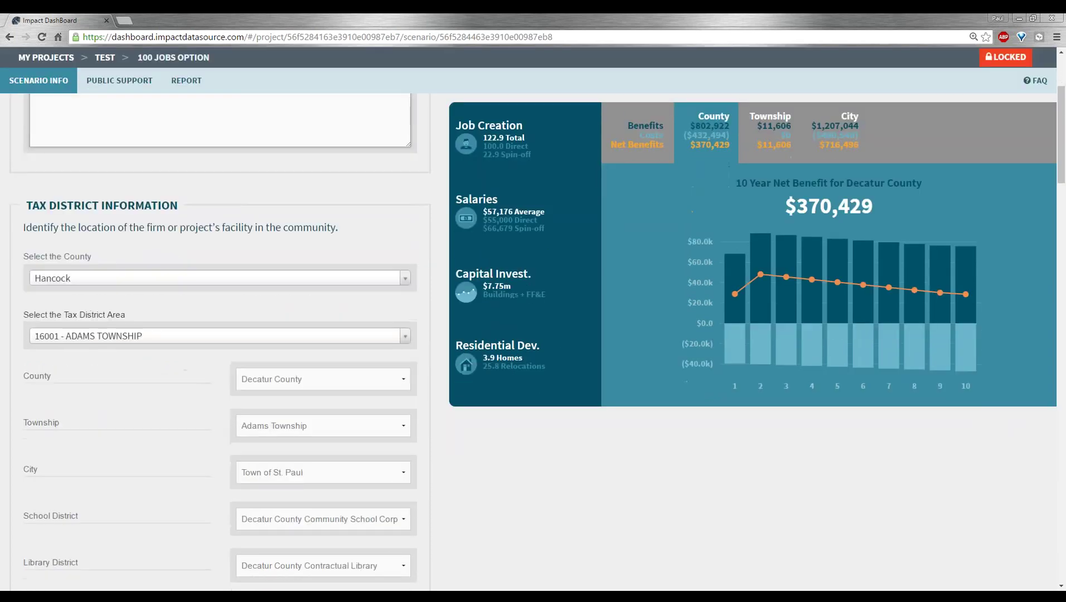
scroll(175, 351, down, 1)
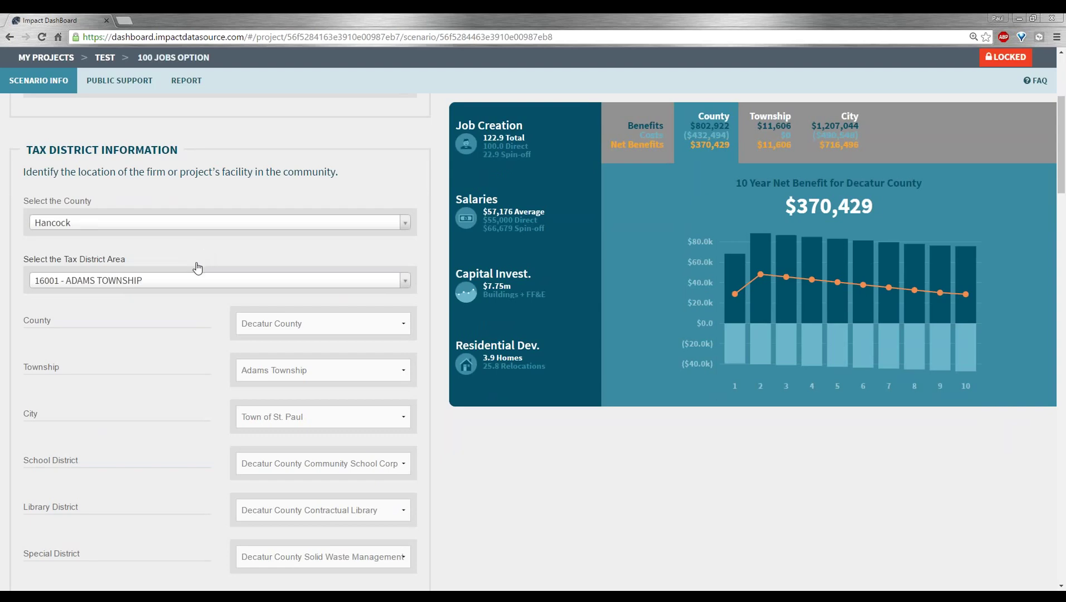
click(133, 223)
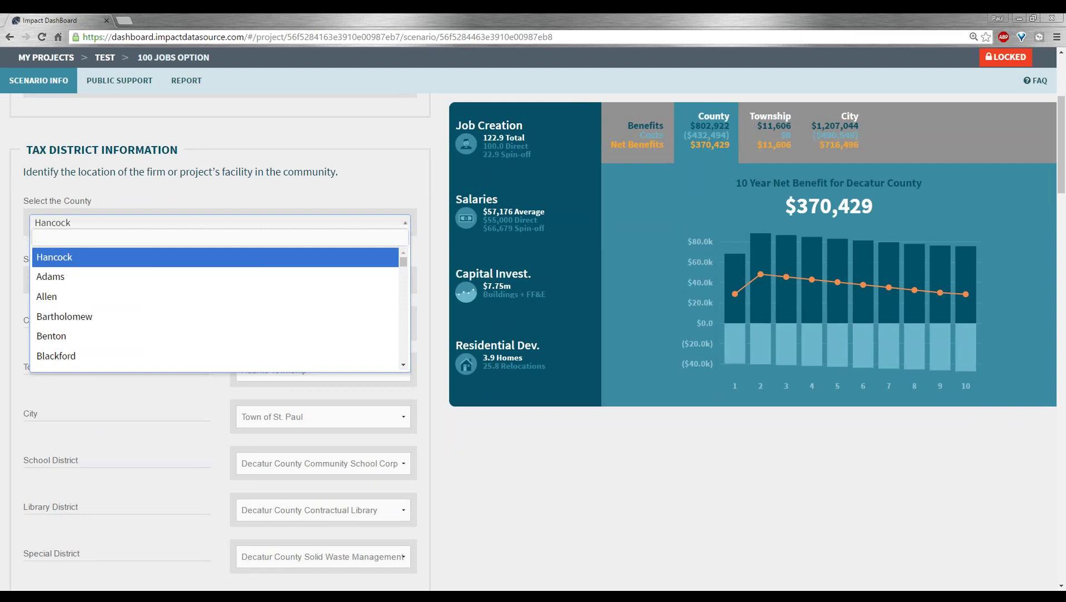
text(dec)
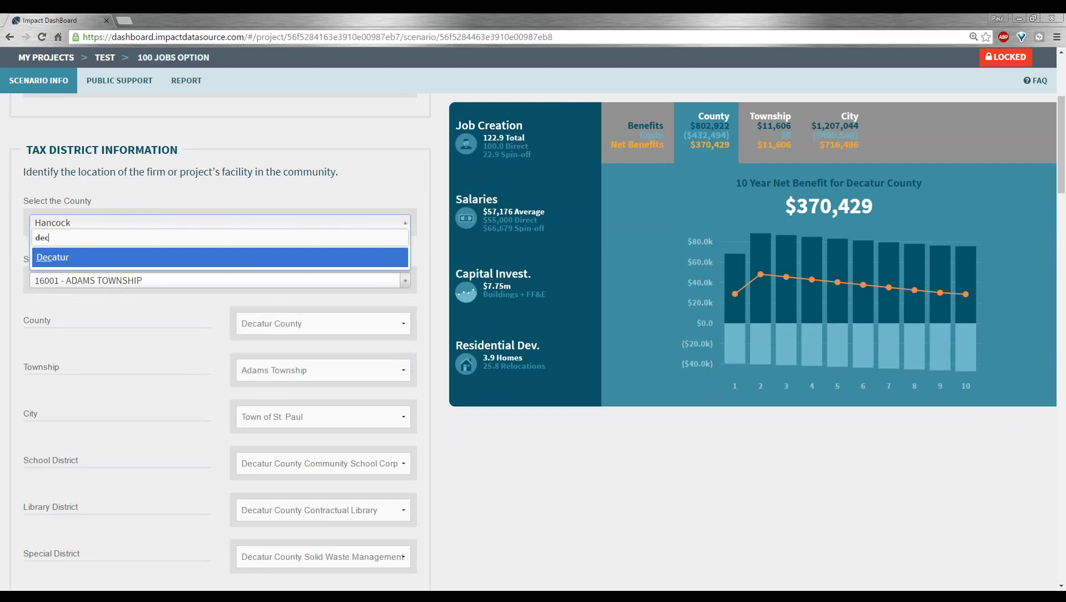
click(119, 258)
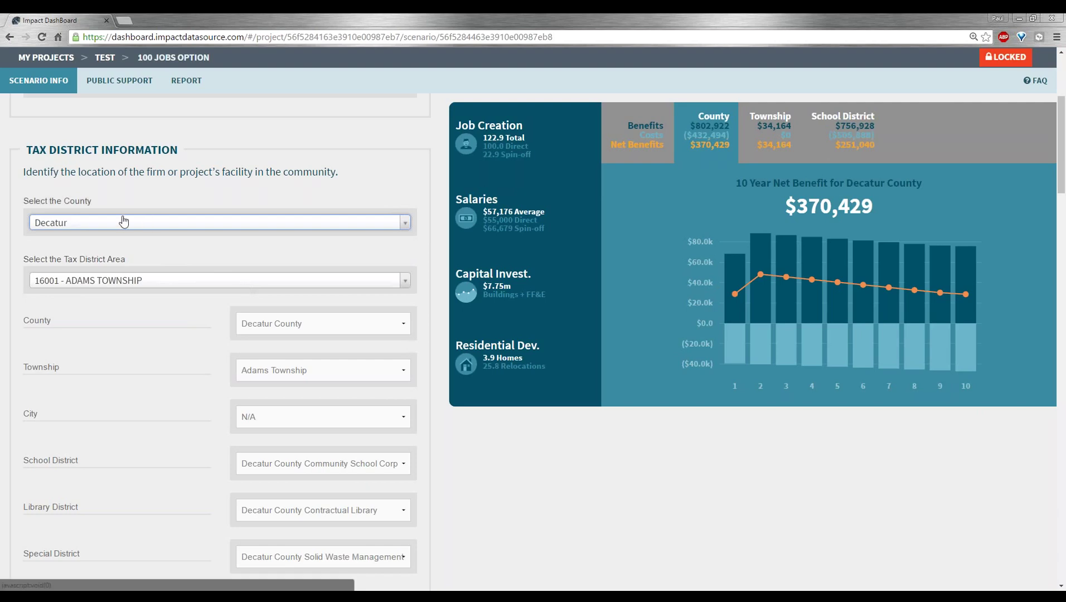
click(128, 282)
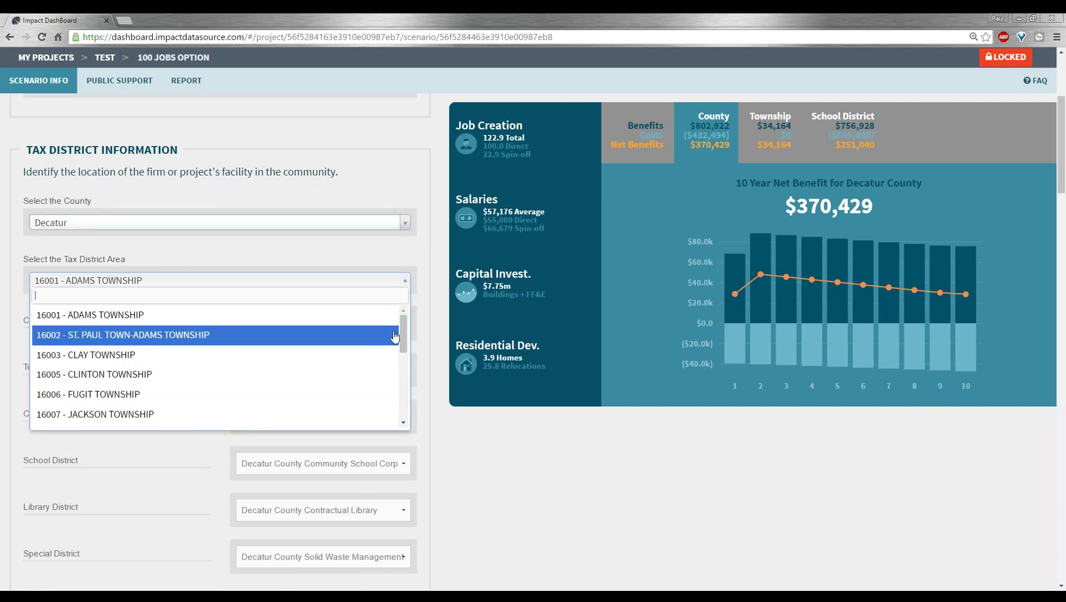
mouse_move(403, 332)
mouse_down()
mouse_move(395, 406)
mouse_move(400, 318)
mouse_up()
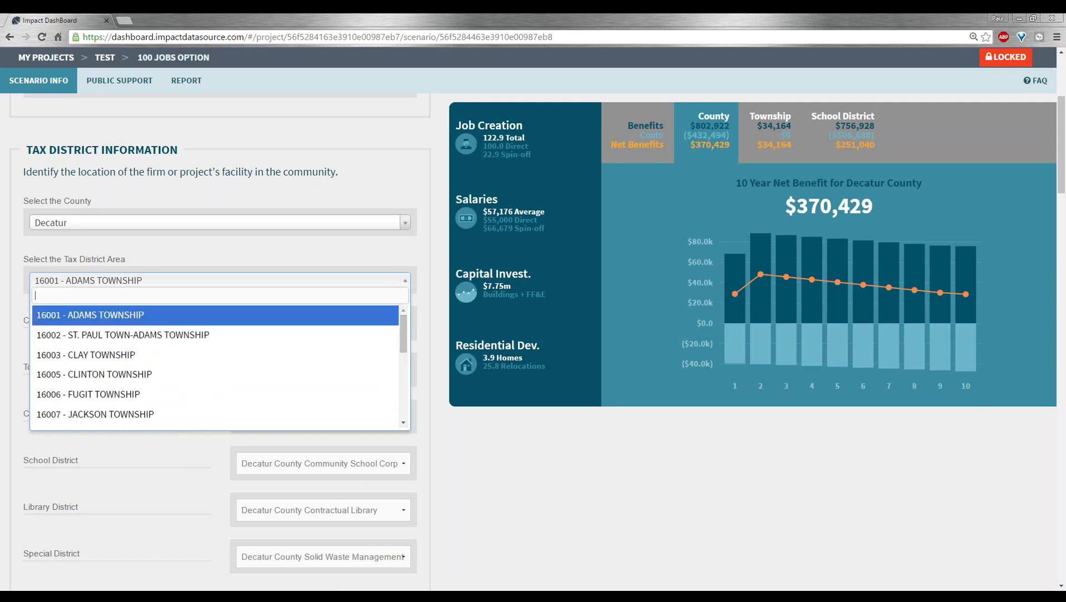
- Set the scenario's tax district county to Hancock
click(273, 223)
click(273, 223)
text(h)
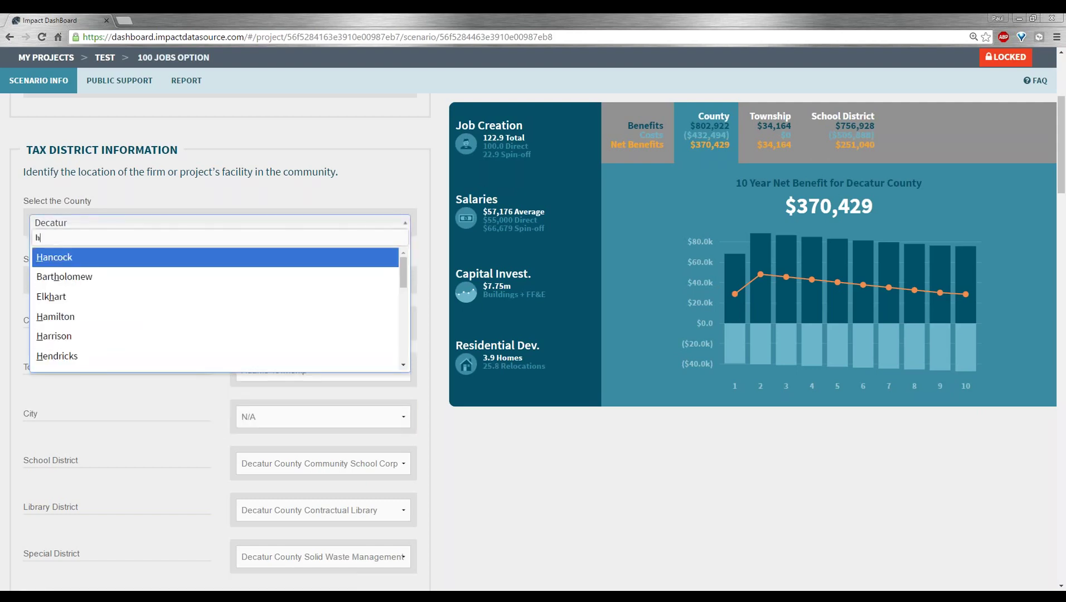
text(aco)
key(BackSpace)
key(BackSpace)
text(n)
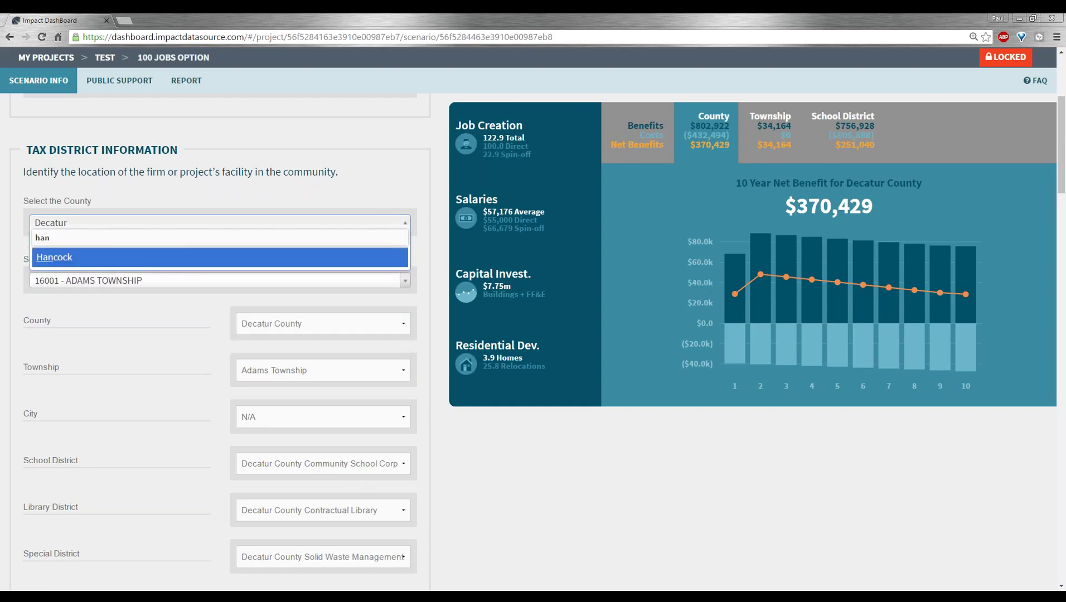
click(187, 258)
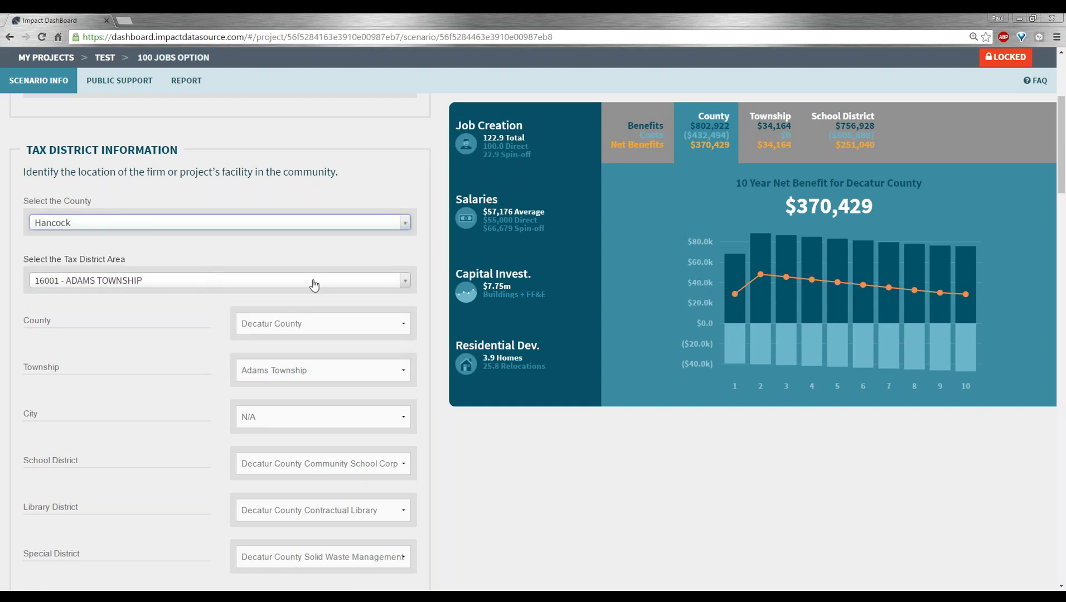
- Set the tax district area to 30009 - GREENFIELD CITY and look at the area list once more
click(396, 288)
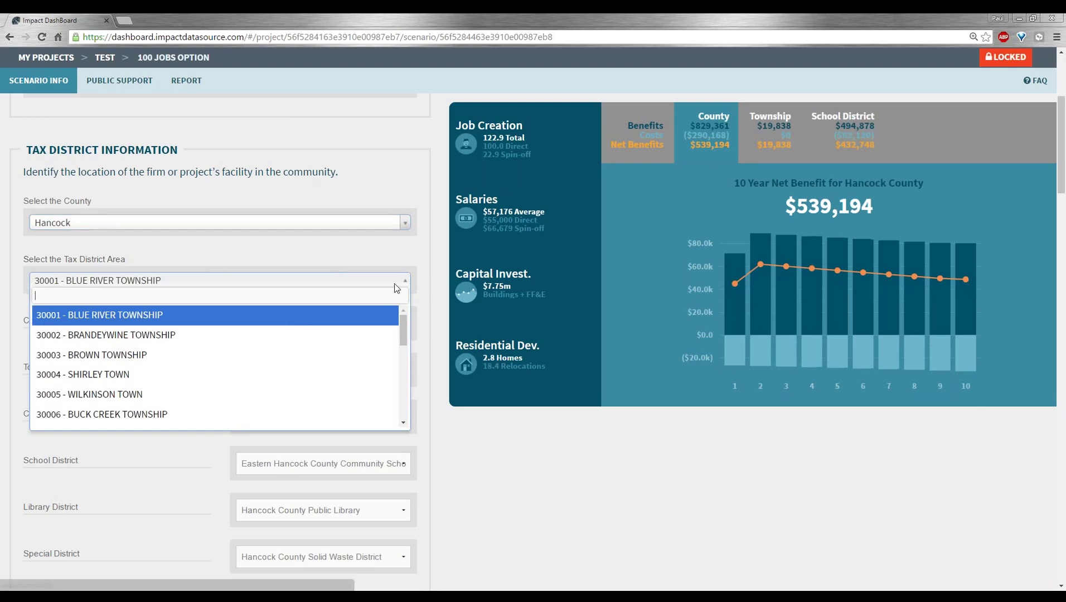
drag(403, 338, 404, 378)
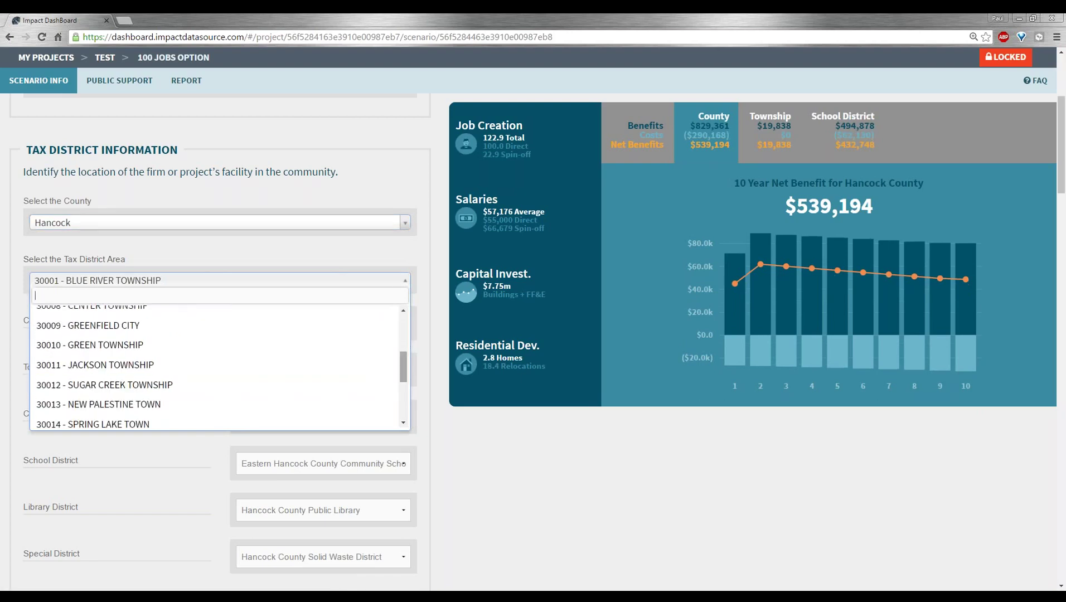
click(365, 329)
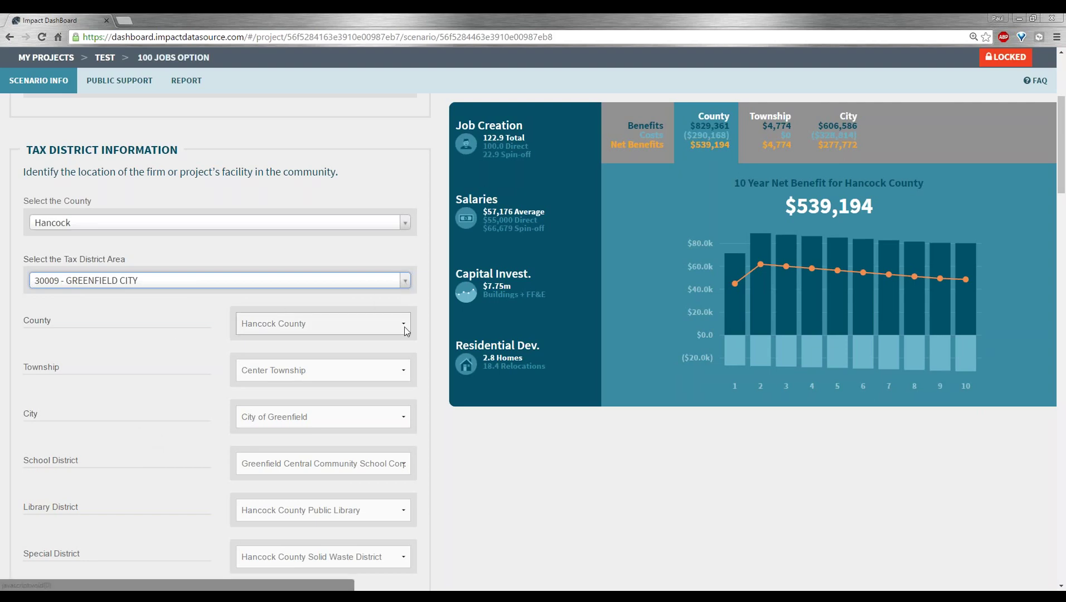
click(402, 280)
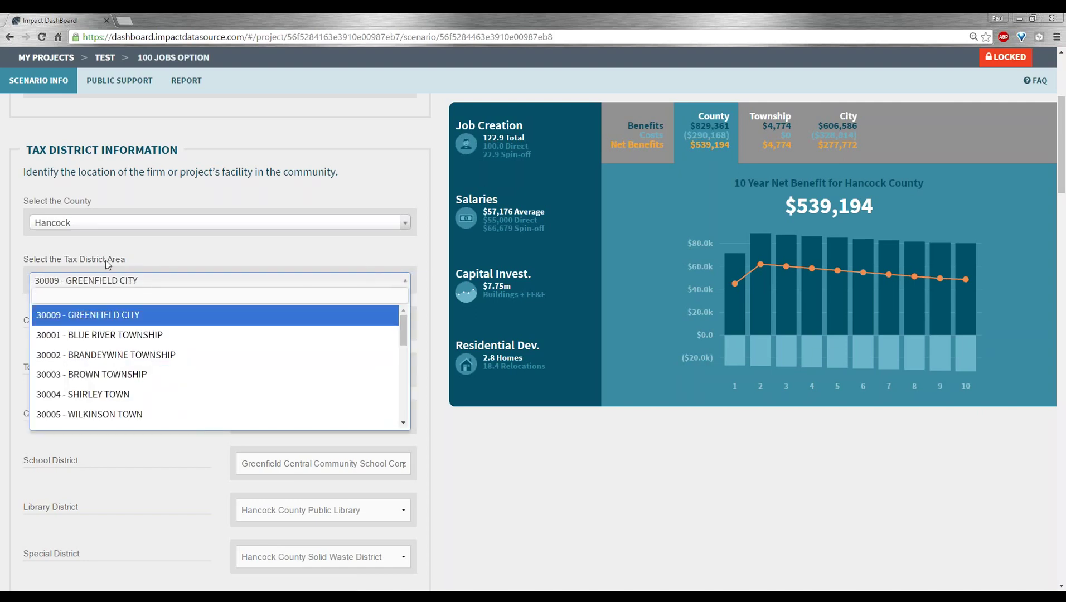
click(380, 269)
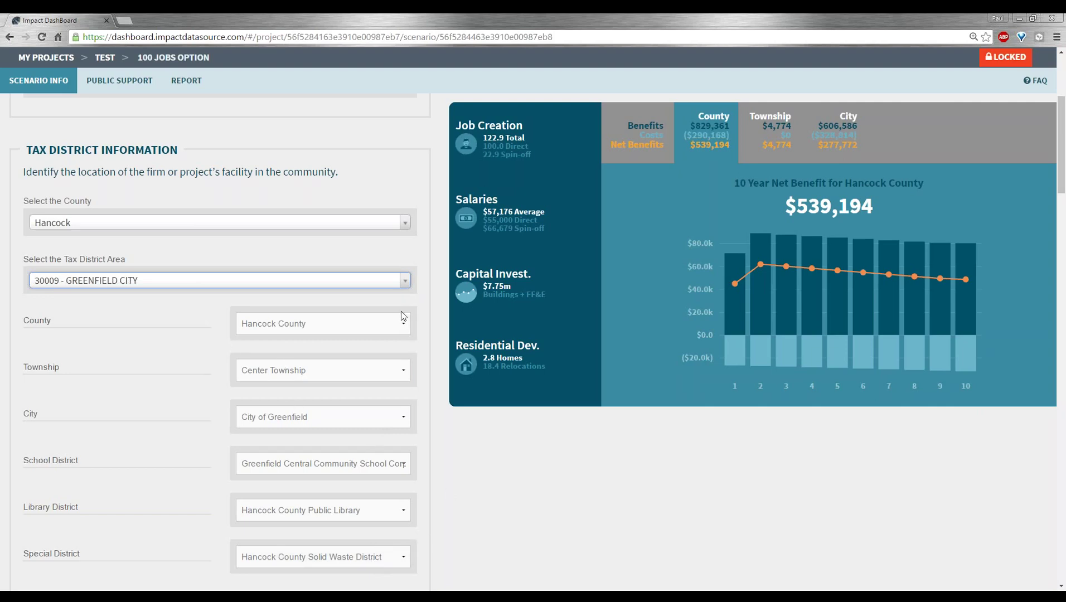
- Compare the 10-year net benefit charts for the township and city, and return to the county chart
click(768, 142)
click(829, 141)
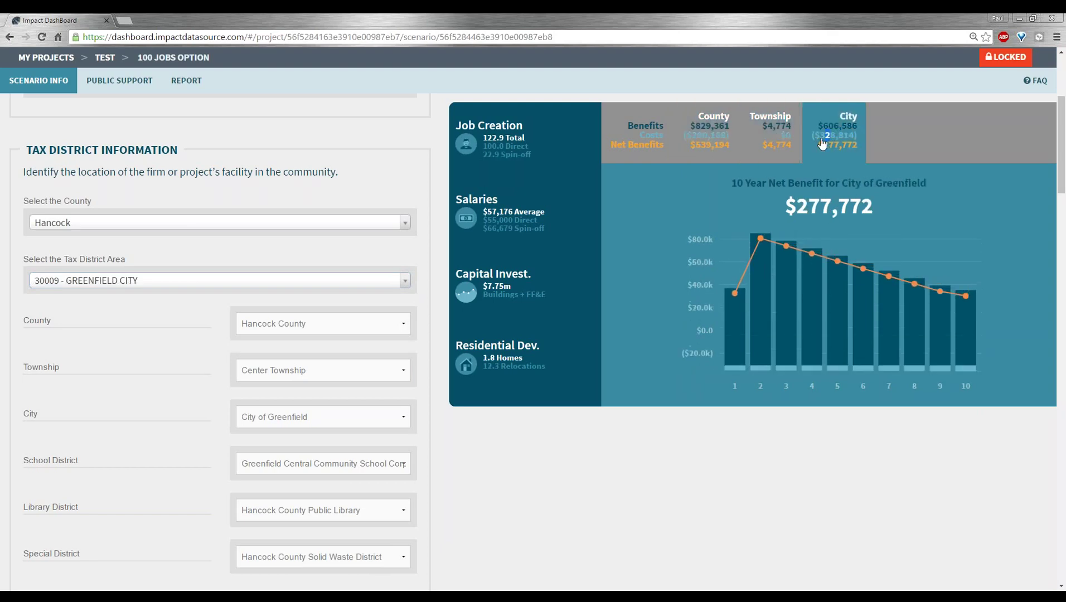
click(718, 144)
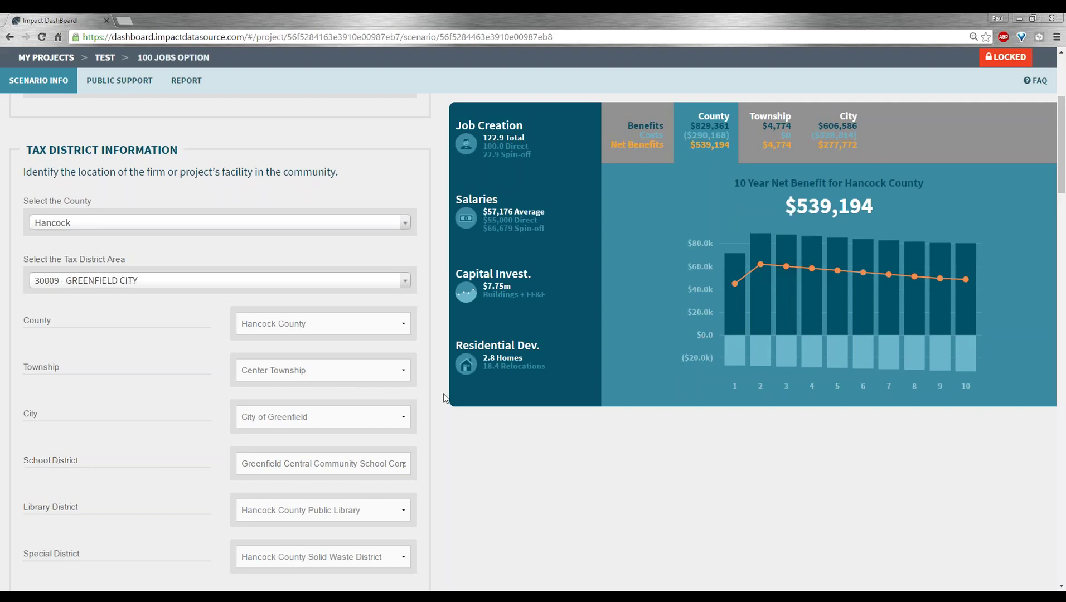
- Search the NAICS industries for "machine" and set the scenario's industry to 332710 Machine Shops
scroll(443, 394, down, 3)
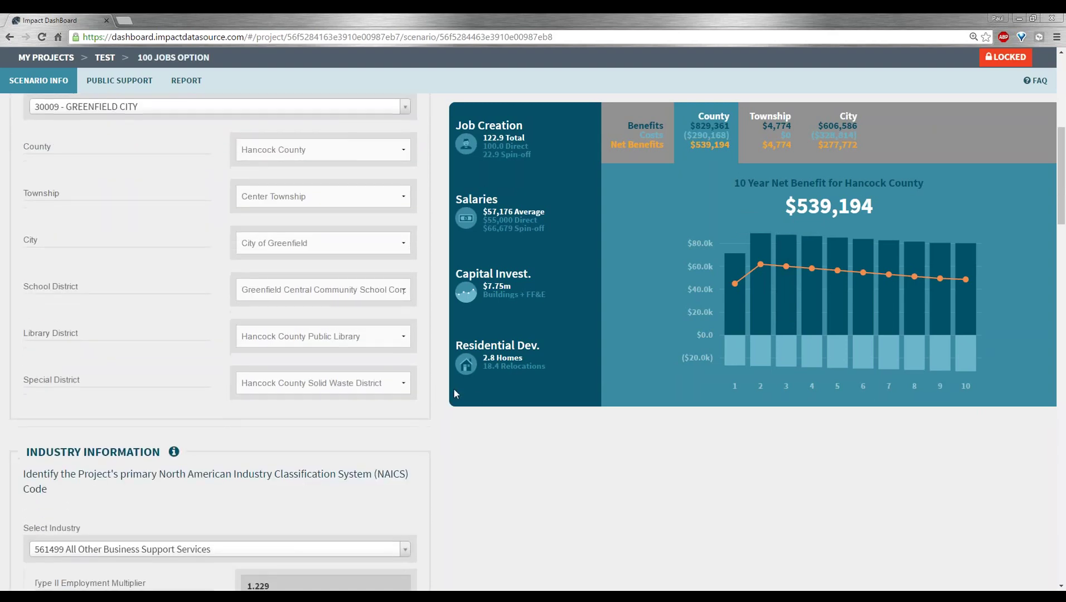
scroll(392, 390, down, 5)
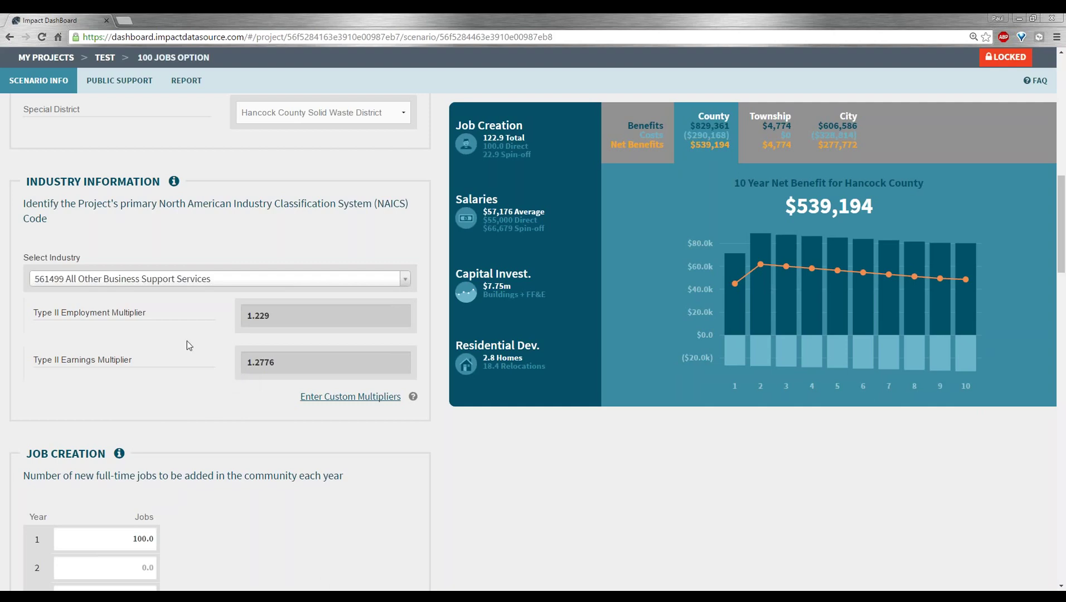
click(279, 282)
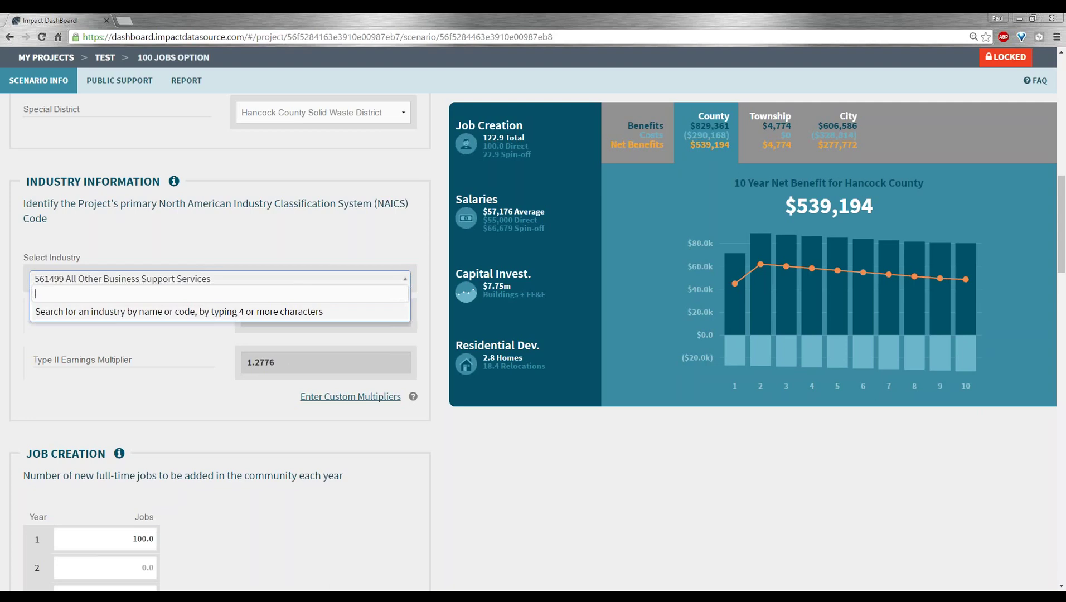
text(machine)
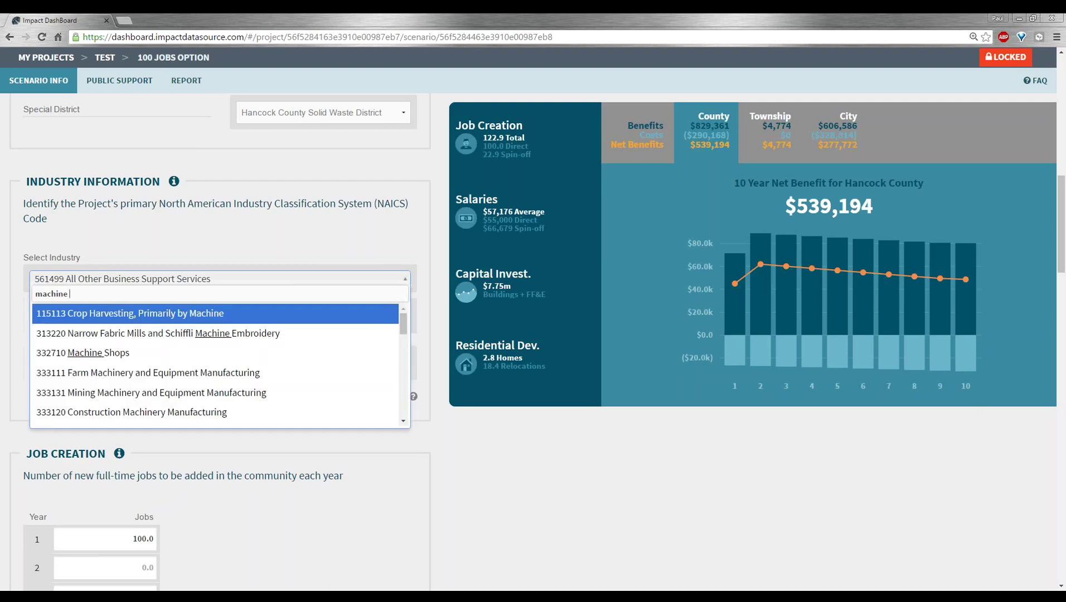
click(182, 358)
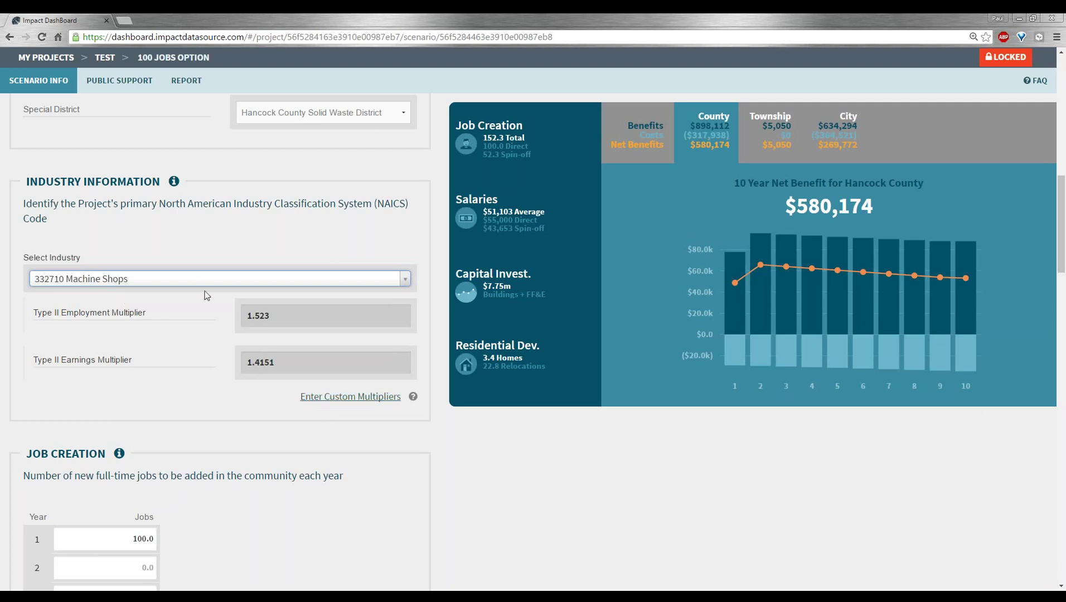
- Switch to custom multipliers, with a Type II employment multiplier of 1.5 and an earnings multiplier of 1.4
click(311, 399)
click(292, 320)
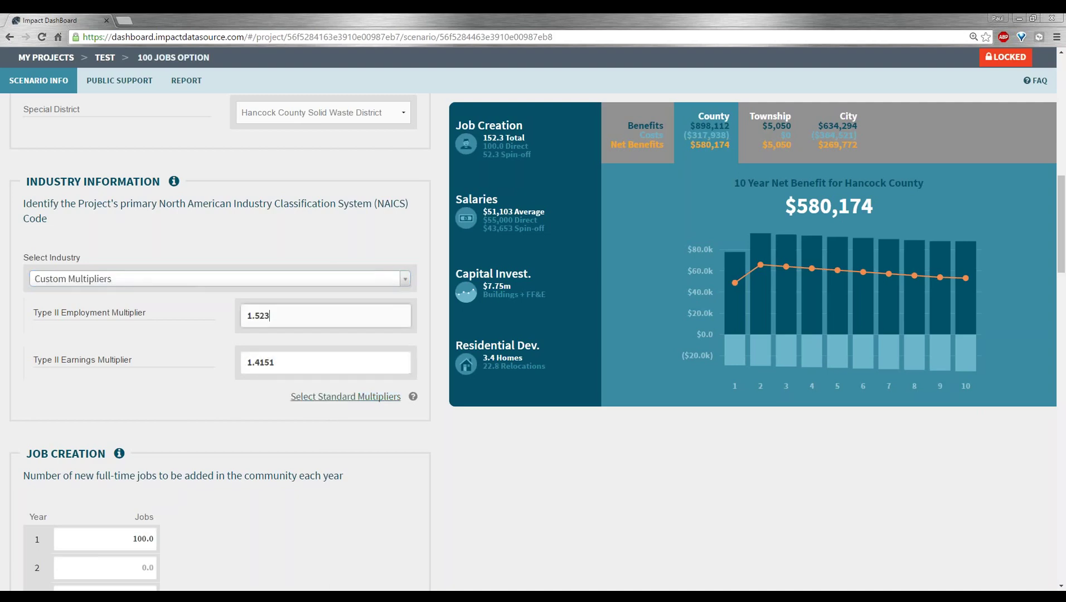
text(1.5)
click(291, 366)
text(1.4)
click(399, 238)
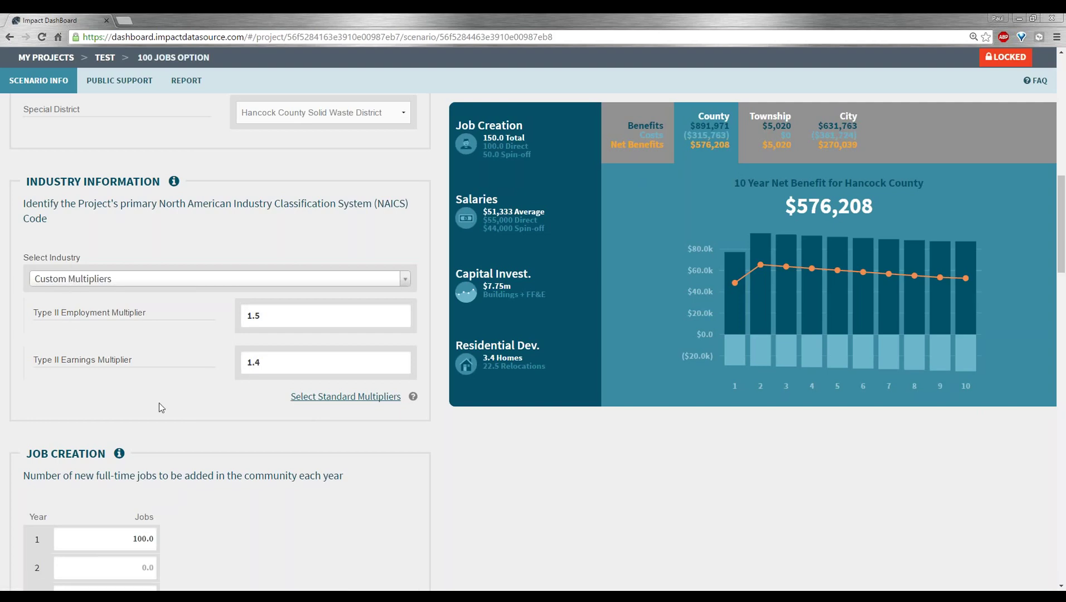
- Read the help notes on custom multipliers and on choosing the industry's NAICS code, and close both
scroll(167, 357, down, 1)
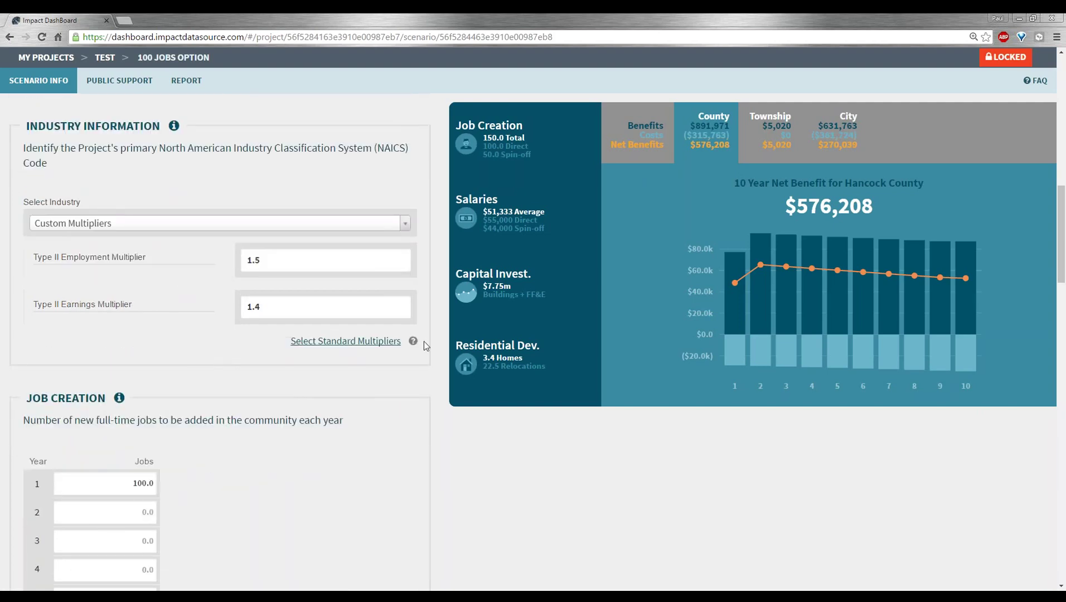
click(413, 341)
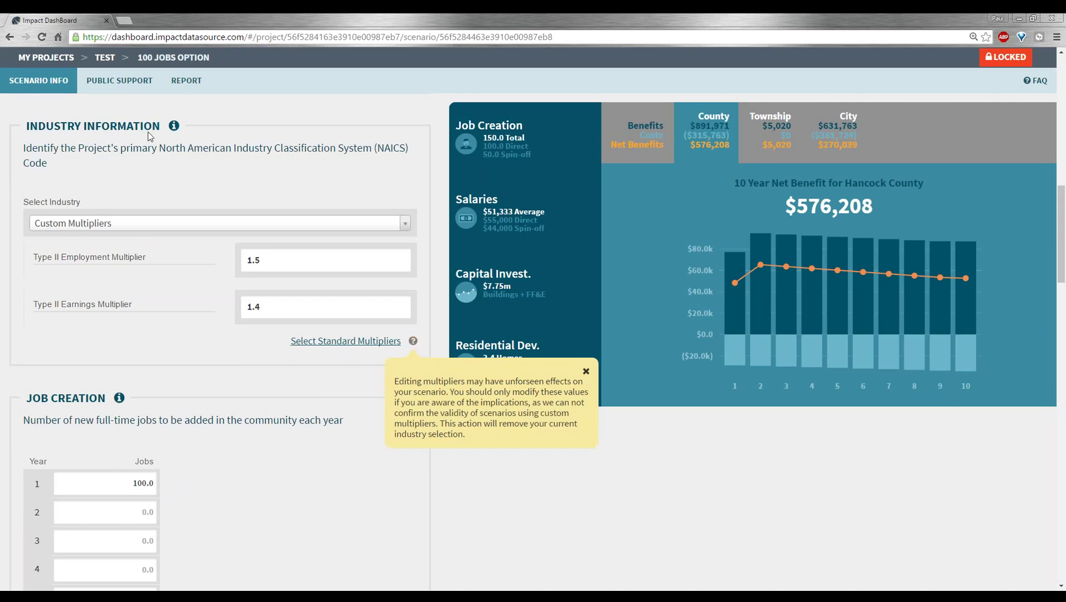
click(174, 126)
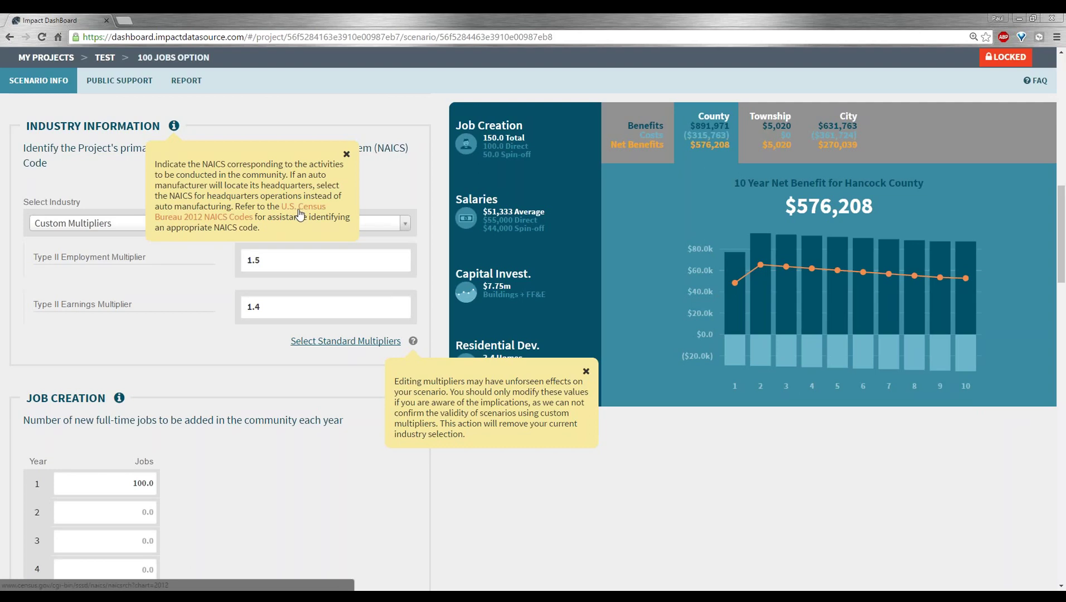
click(587, 372)
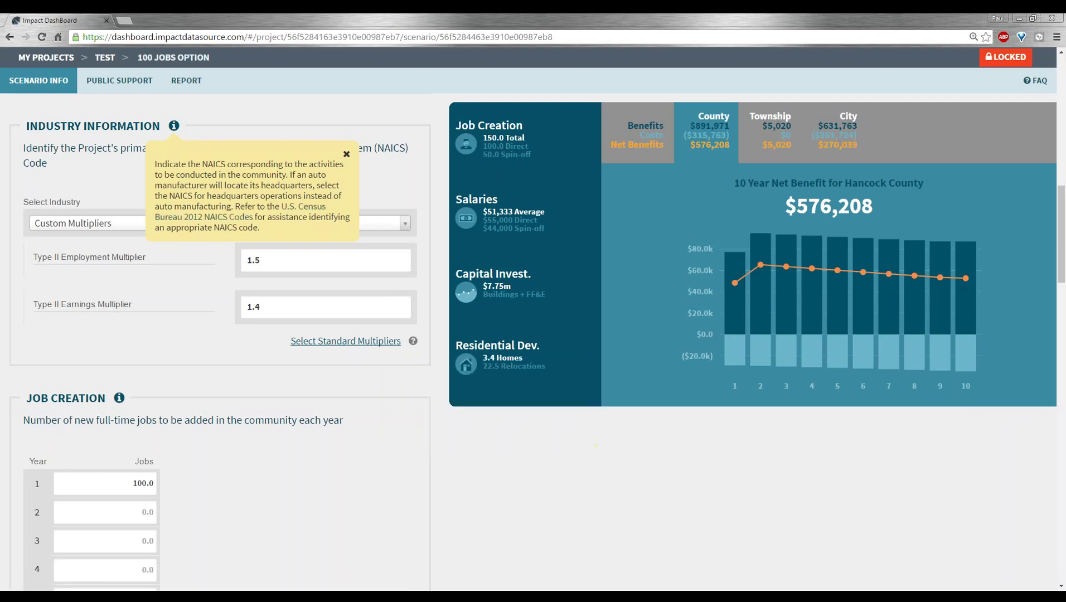
click(346, 154)
- Set the new full-time jobs in the Job Creation table to 50 for year 1 and 50 for year 2
scroll(185, 371, down, 1)
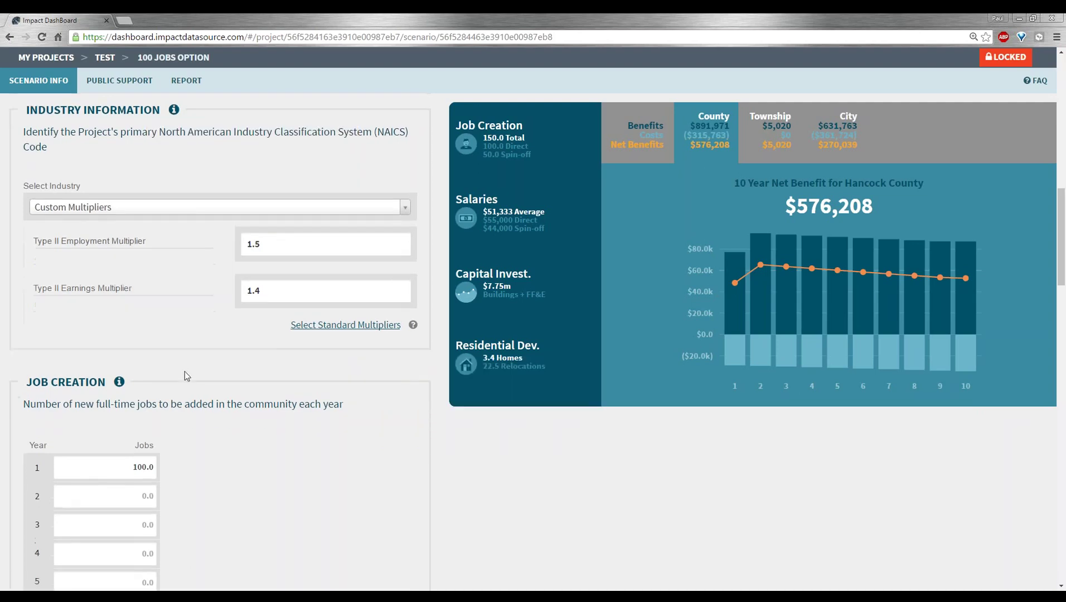
scroll(185, 371, down, 3)
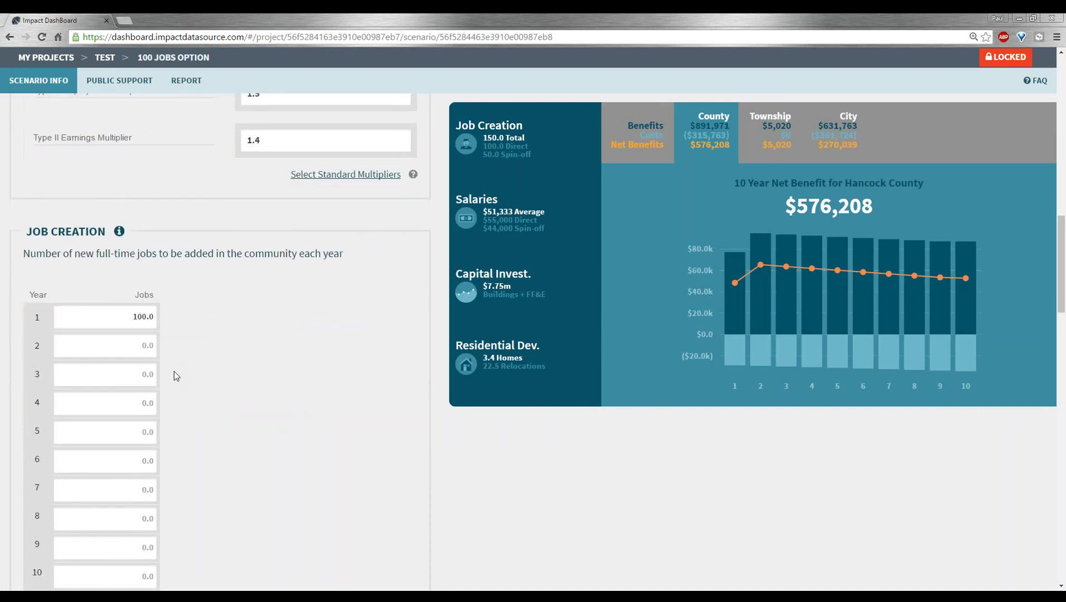
scroll(188, 354, down, 1)
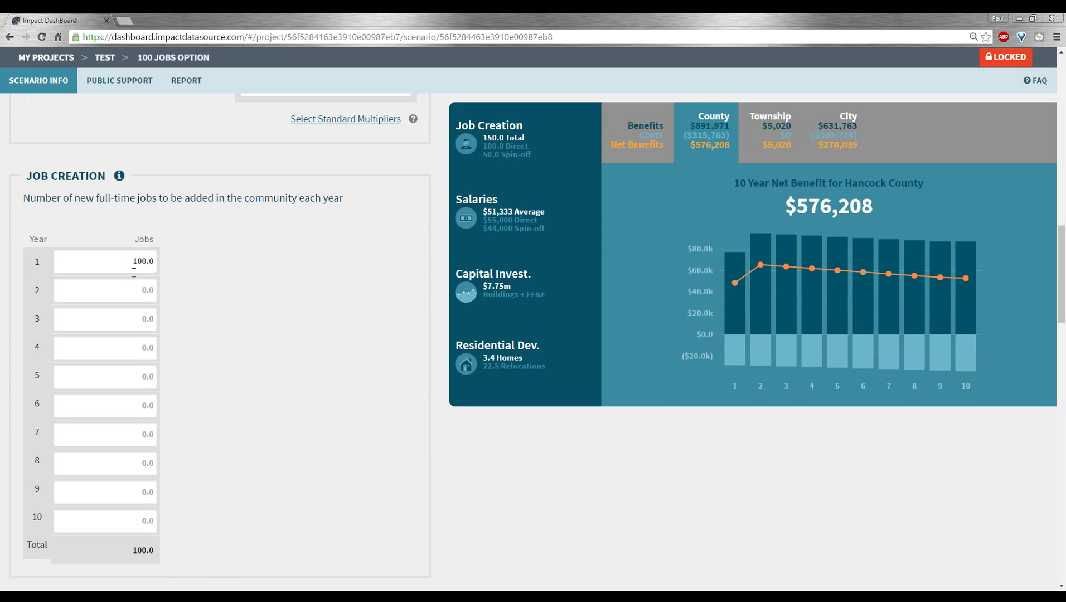
click(127, 263)
text(50)
click(153, 290)
text(50)
click(140, 322)
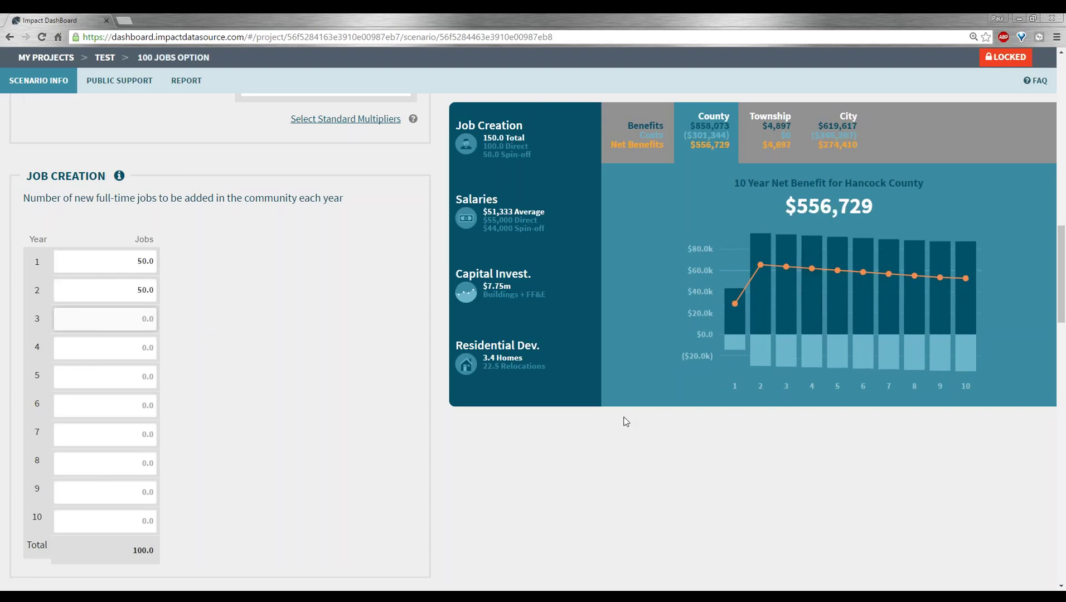
scroll(393, 463, down, 2)
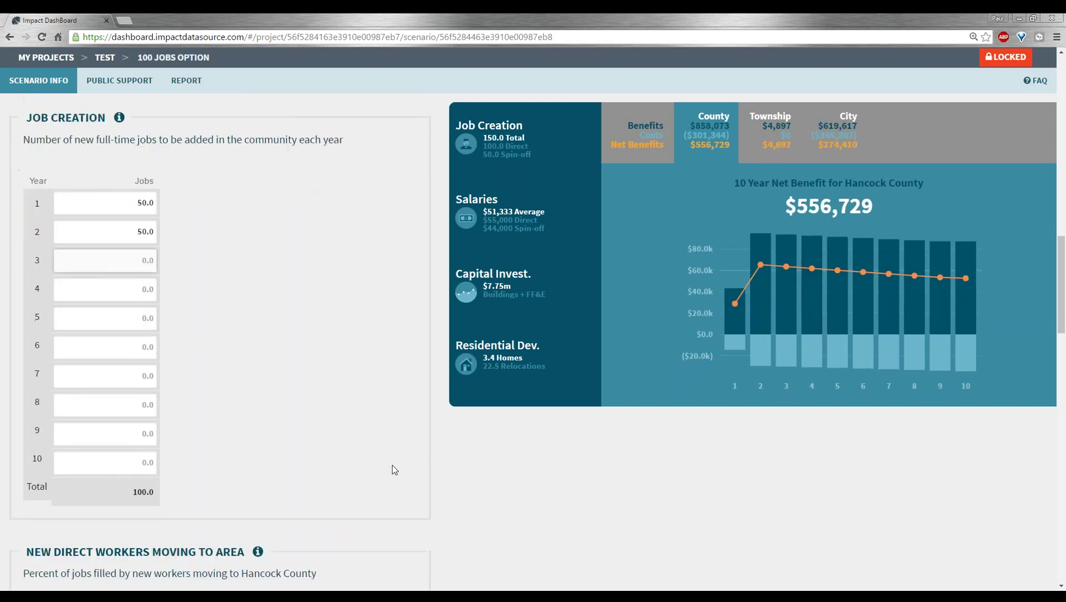
- Override the percent of new direct workers moving to the area with 5%, and reset it to the default
scroll(400, 466, down, 5)
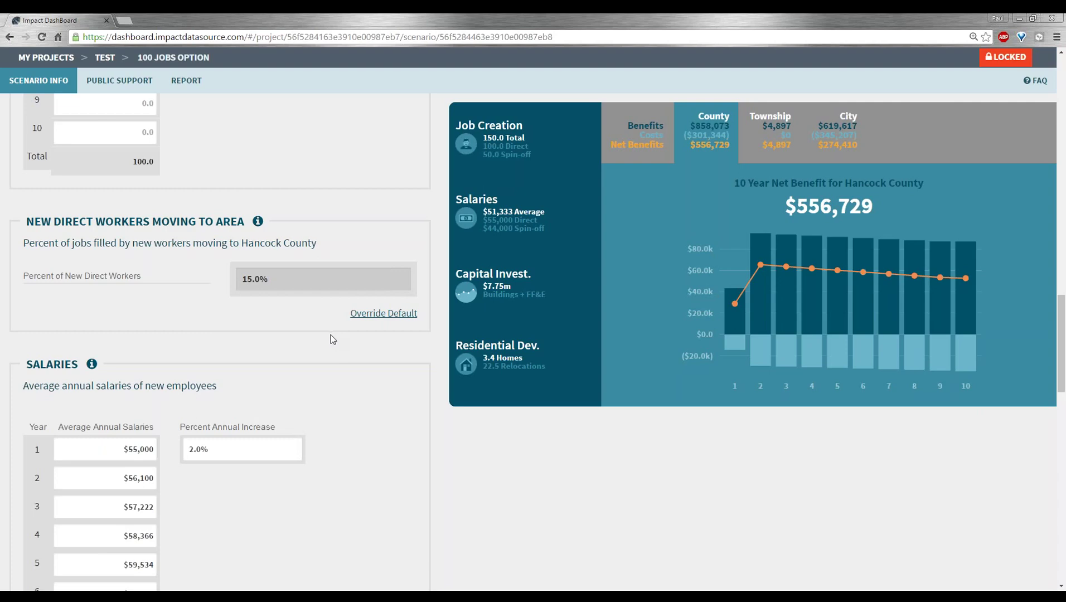
click(359, 314)
double_click(279, 279)
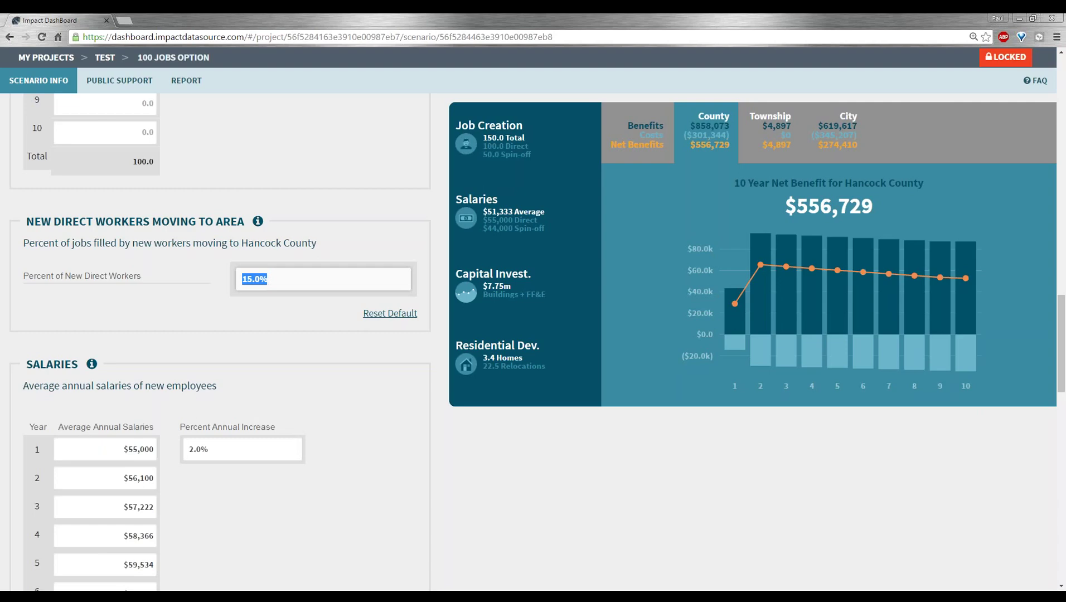
text(5)
key(Return)
click(312, 284)
key(Tab)
click(315, 283)
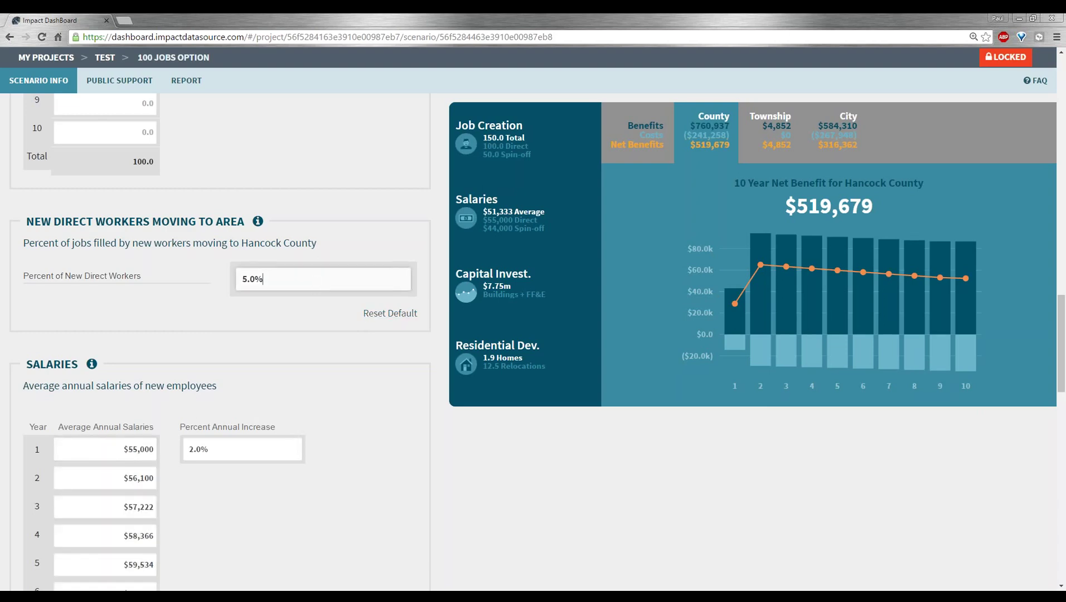
click(389, 313)
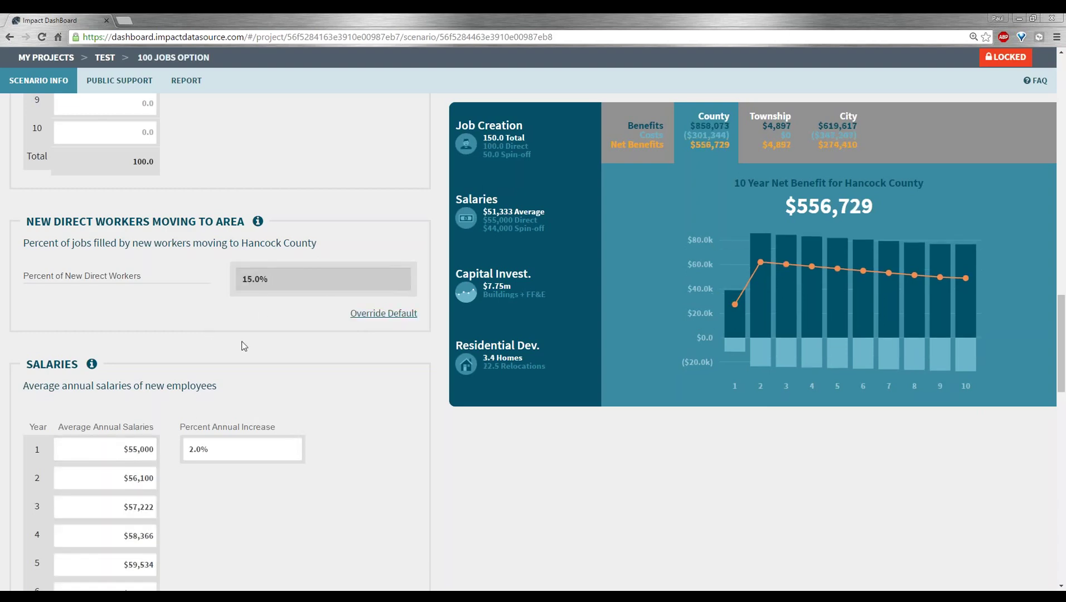
- Set the year 1 average annual salary to $50,000 and the percent annual increase to 5%
scroll(254, 379, down, 1)
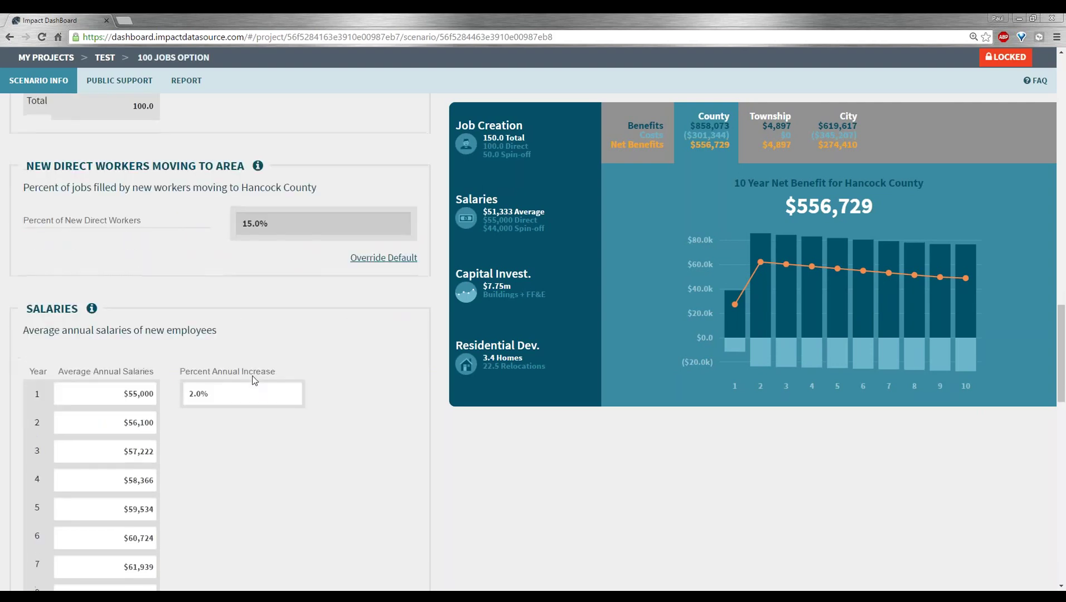
scroll(254, 381, down, 3)
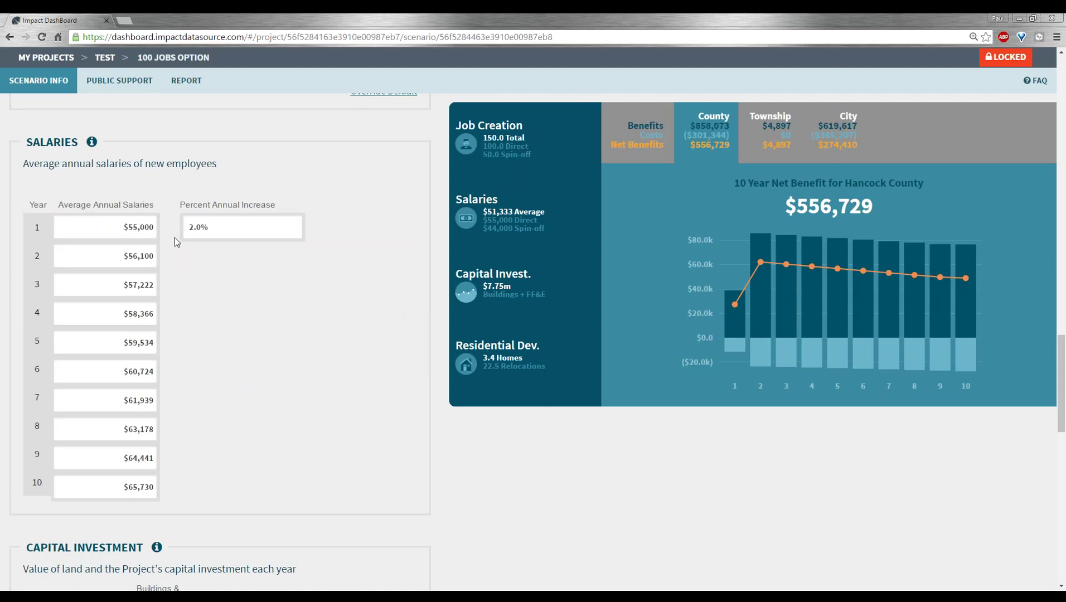
click(140, 235)
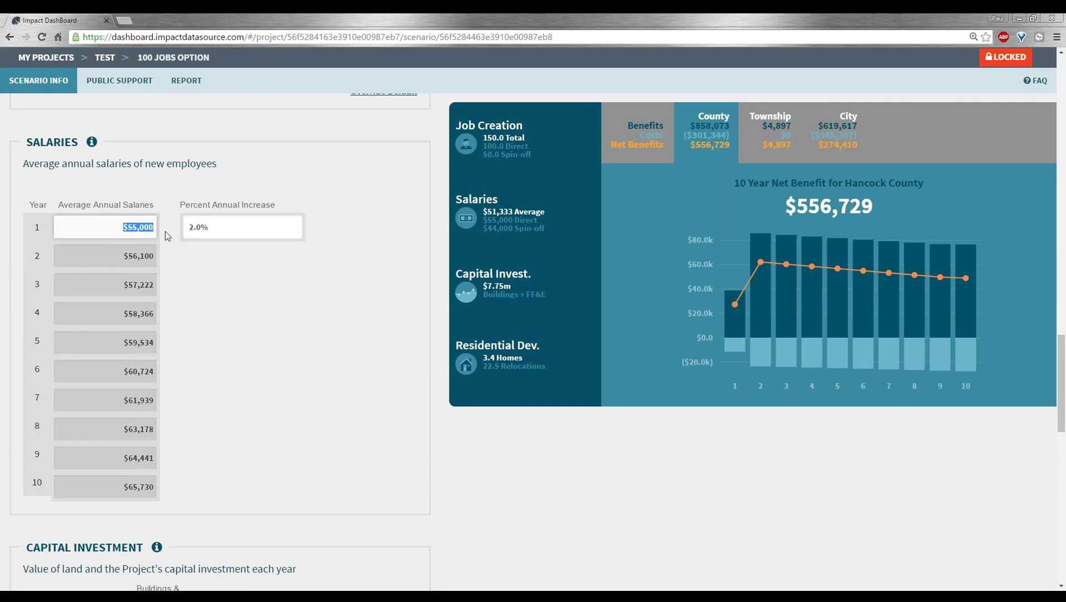
text(50,)
text(000)
click(219, 234)
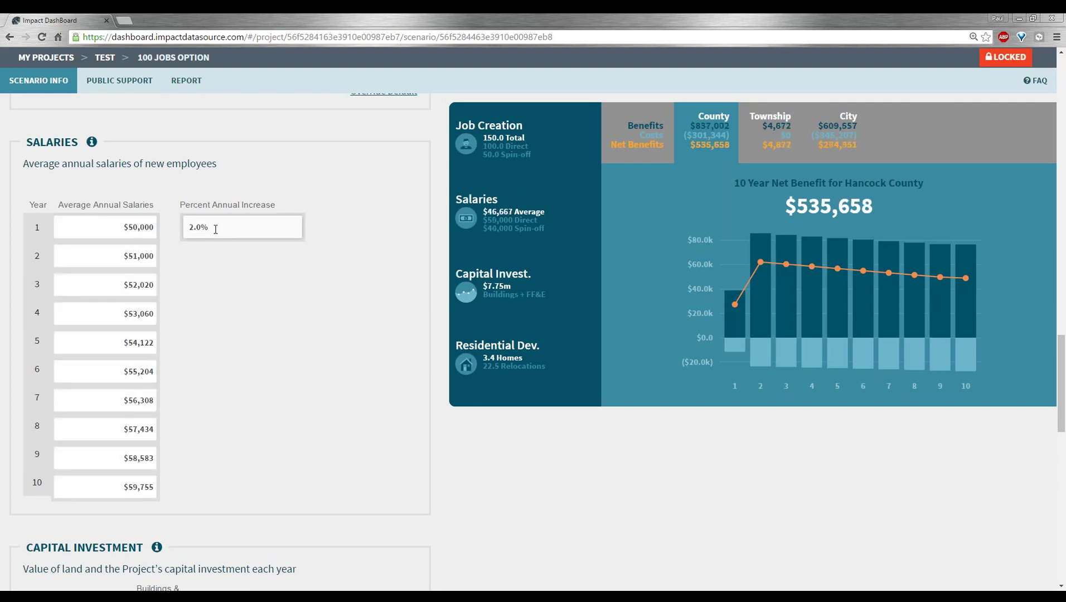
text(5)
key(Return)
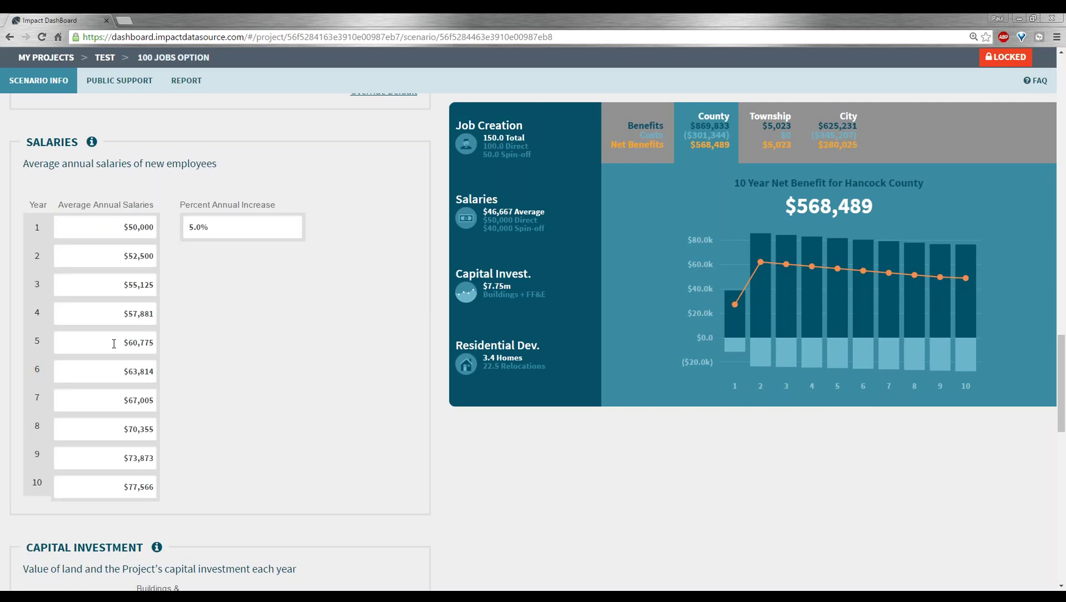
- Enter individual average annual salaries of $55,000 for year 2 and $60,000 for year 3
drag(124, 259, 196, 258)
text(55000)
click(180, 268)
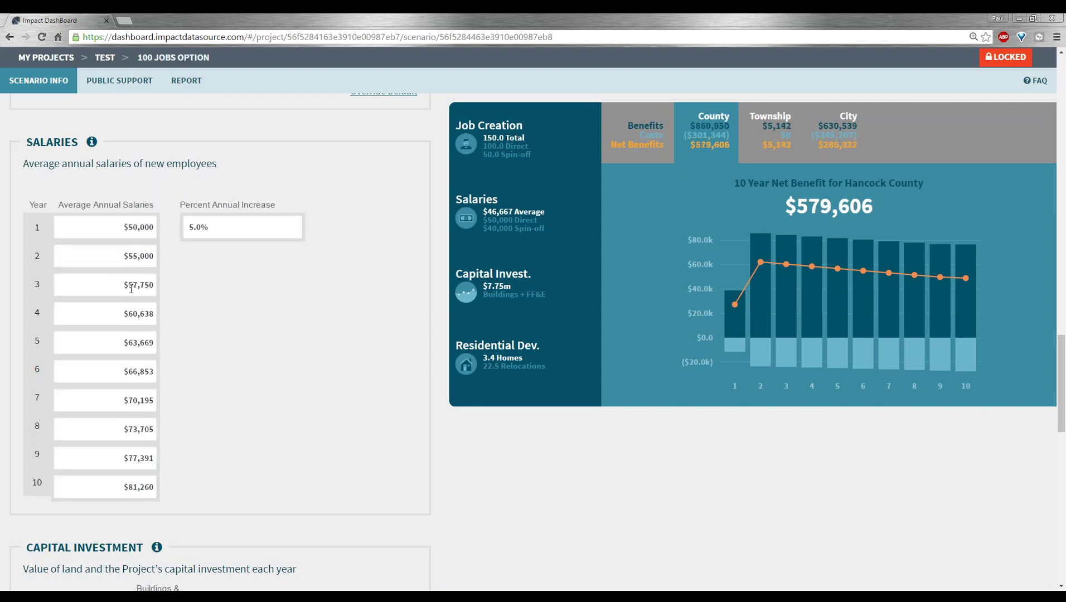
drag(116, 284, 196, 286)
text(60000)
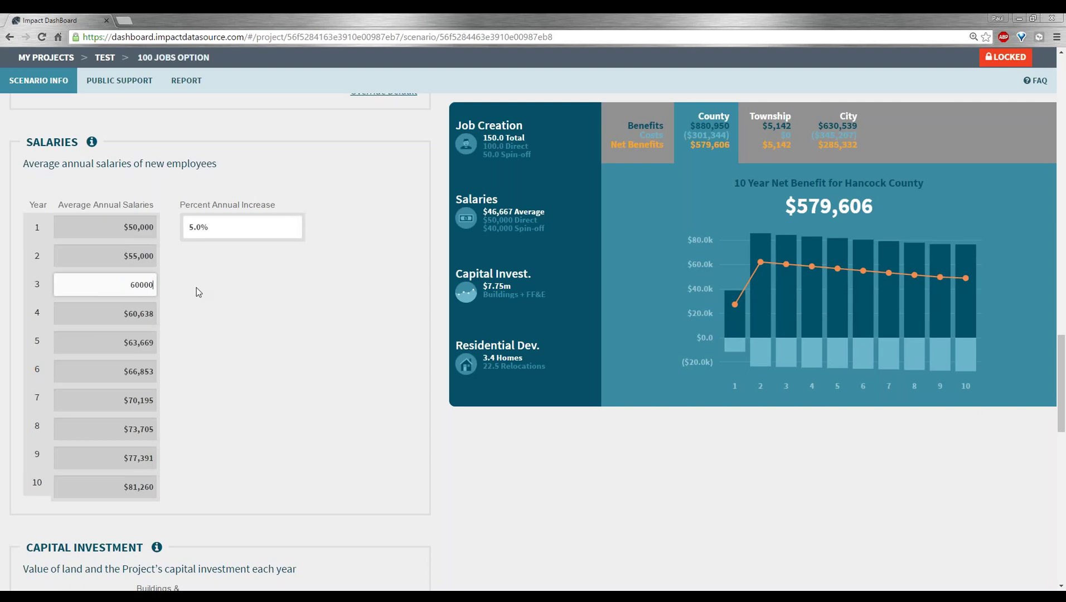
click(196, 288)
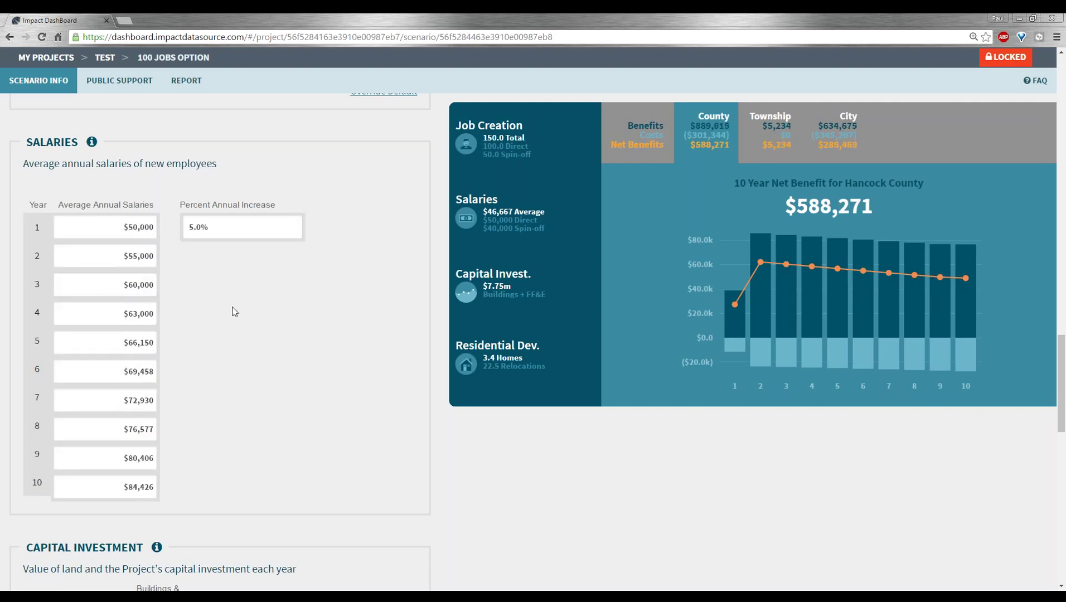
- Set the year 1 average annual salary to $55,000 and the percent annual increase to 3%
click(114, 226)
text(55,000)
click(283, 236)
key(ctrl+a)
text(3)
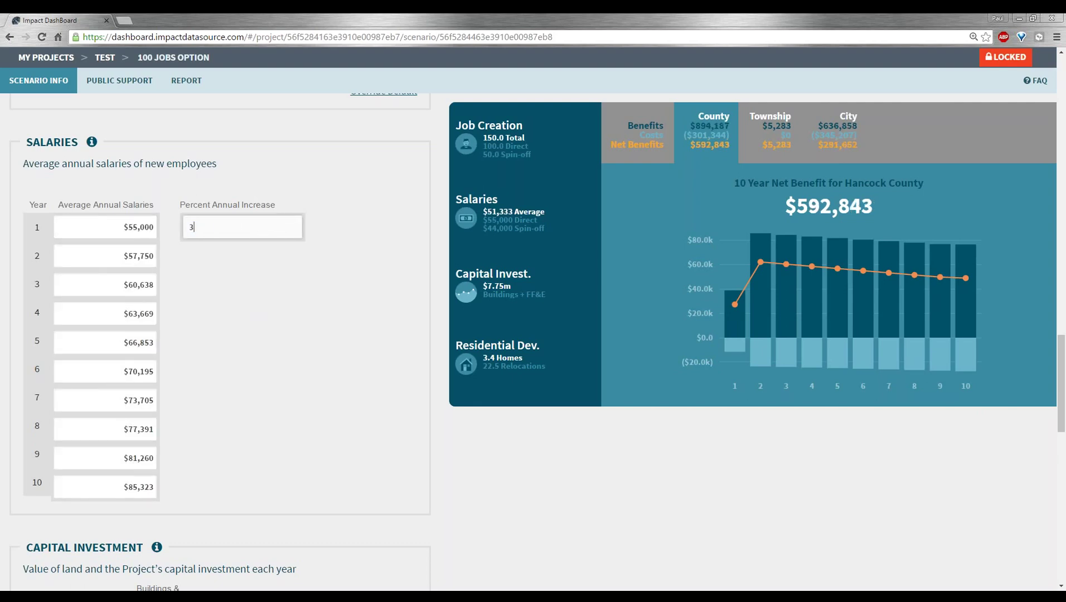
click(200, 257)
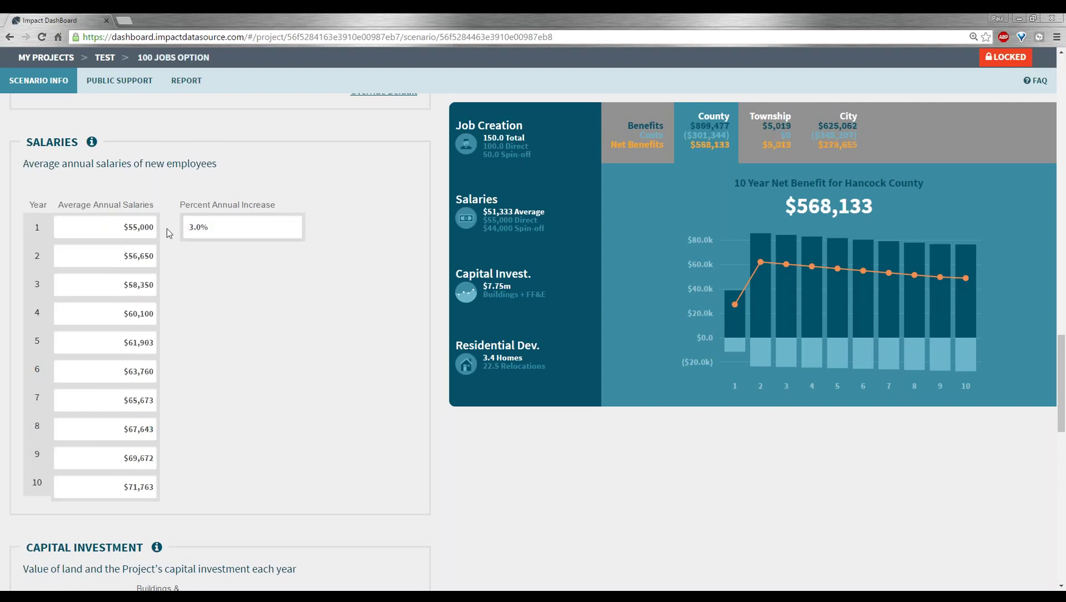
- Open the scenario's detailed impact report and examine the 10-year summary of taxable property
scroll(245, 446, down, 4)
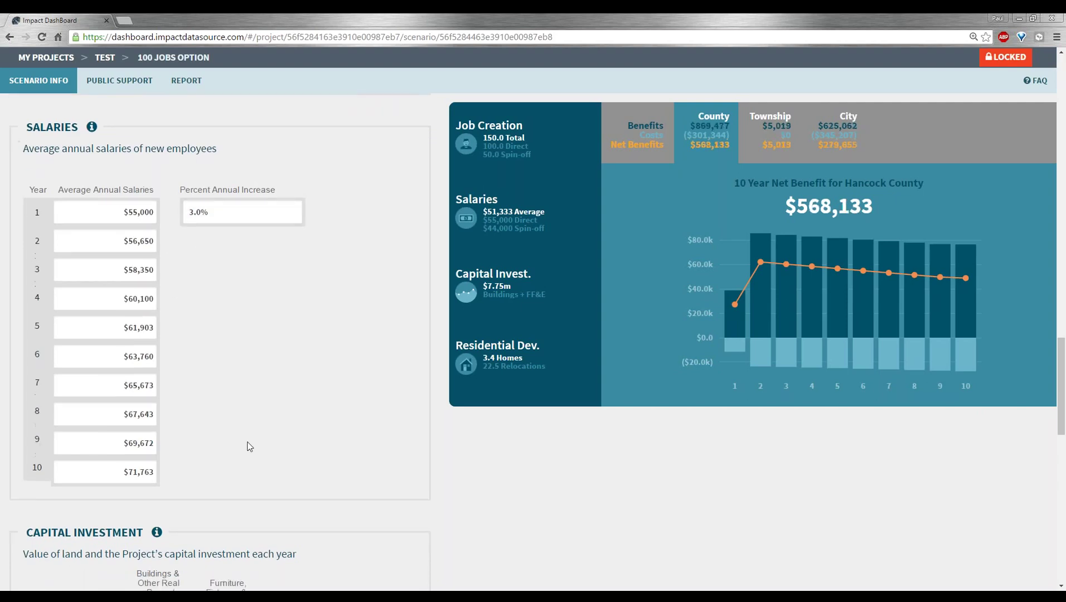
scroll(301, 427, down, 3)
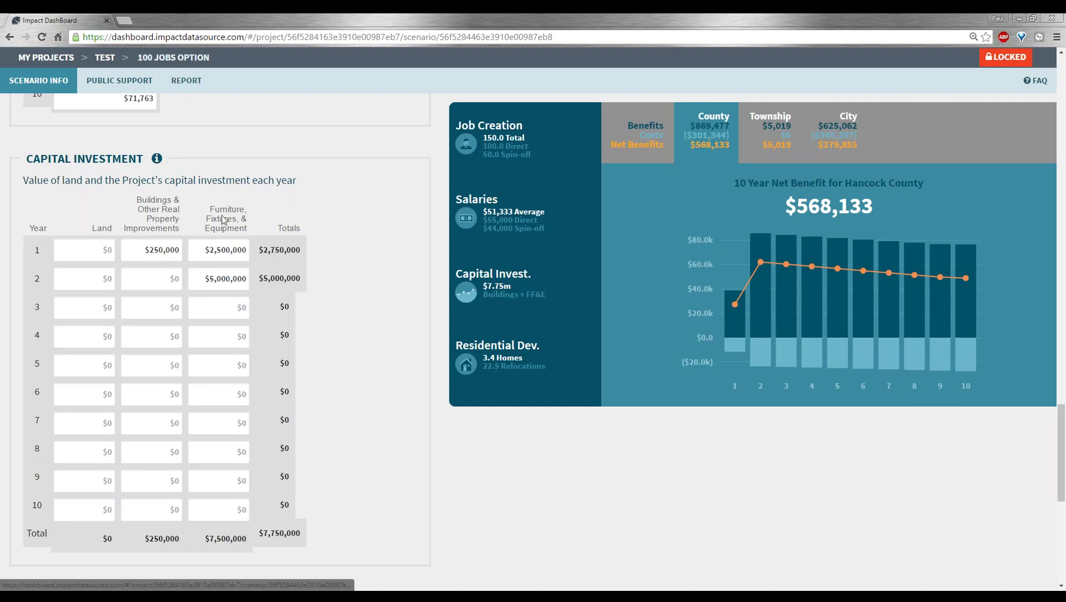
click(186, 80)
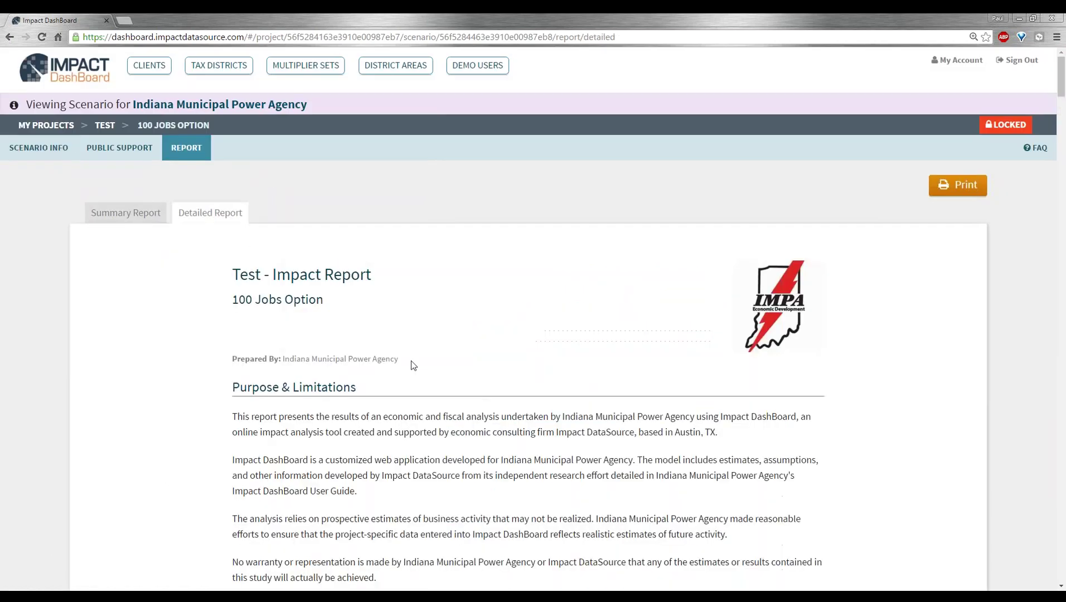
scroll(407, 356, down, 15)
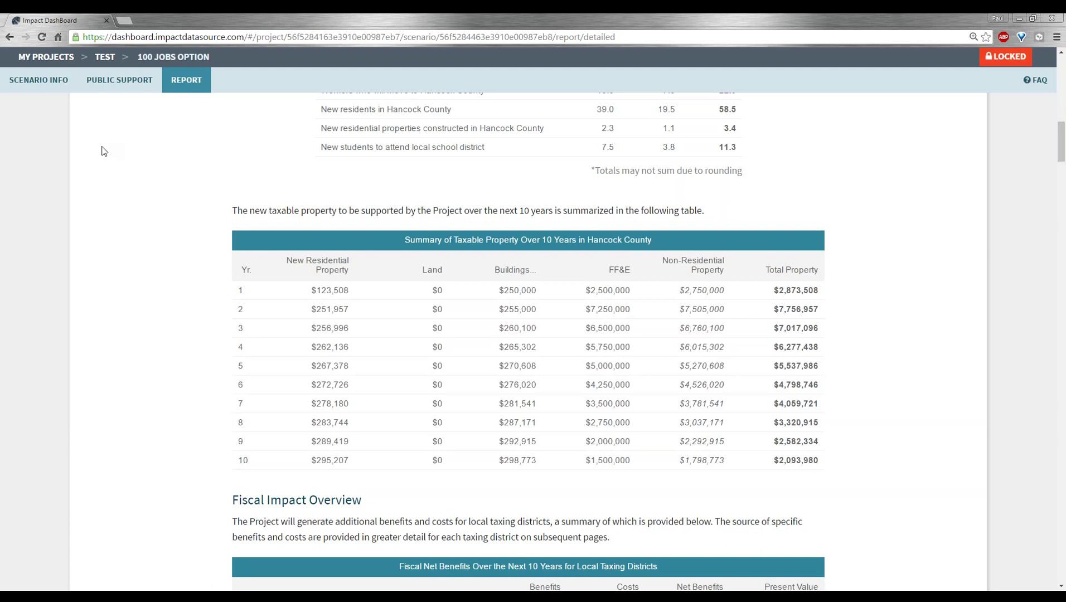
- Return to the scenario inputs and enter a $500,000 buildings and other real property improvements investment for year 5
click(37, 89)
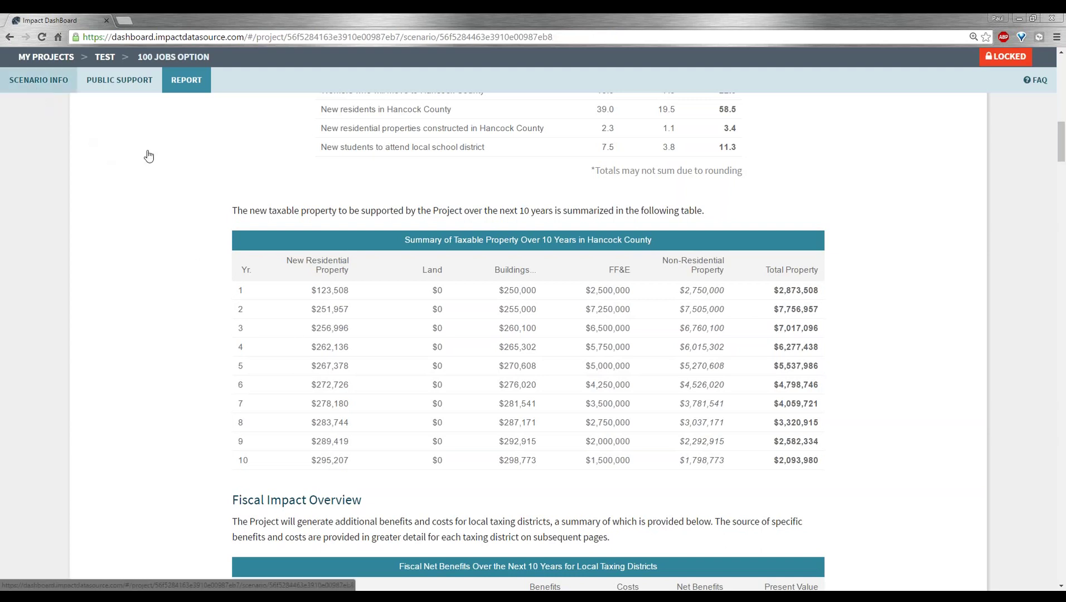
scroll(253, 331, down, 2)
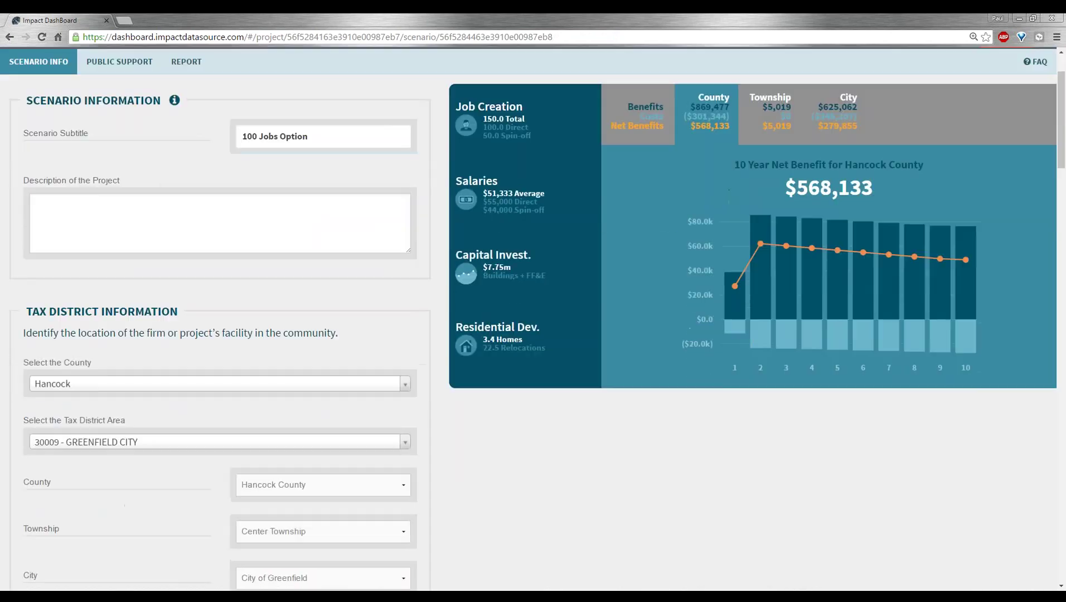
scroll(199, 336, down, 15)
scroll(200, 335, down, 10)
scroll(202, 335, down, 1)
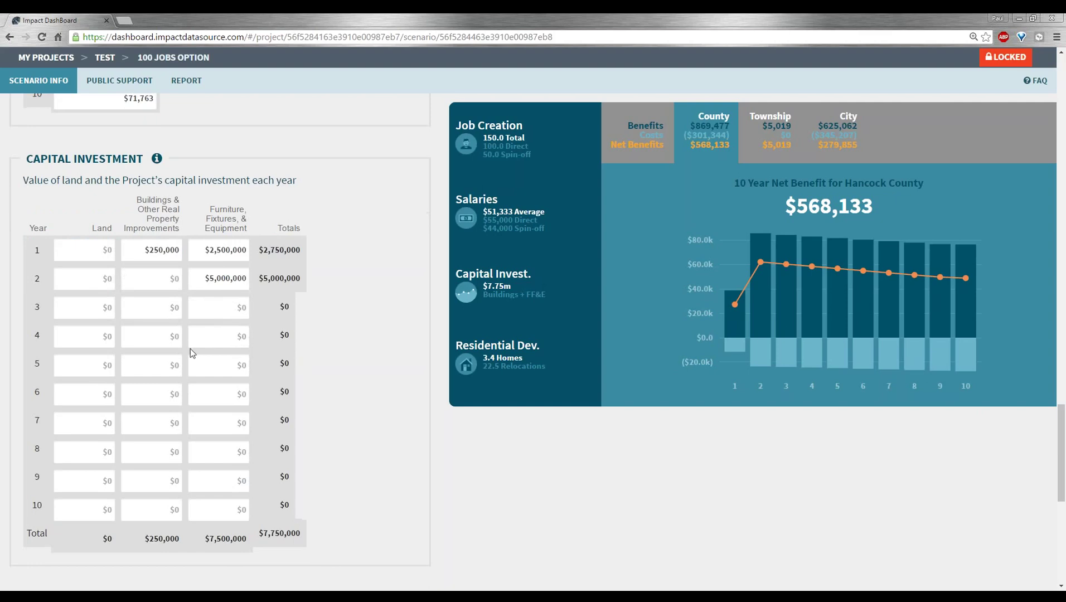
click(152, 368)
text(500,000)
click(227, 360)
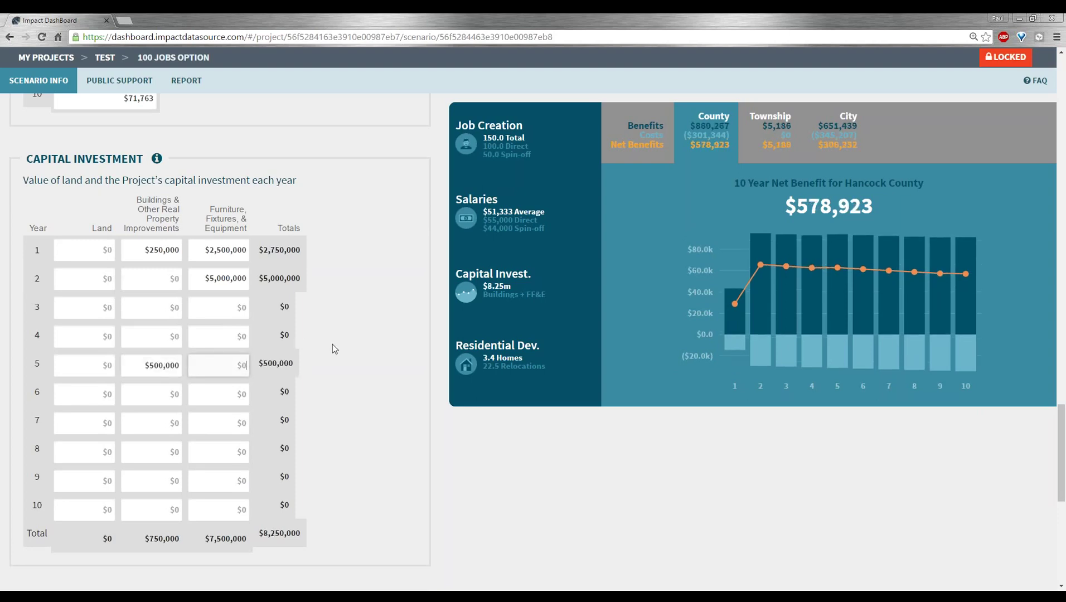
- Review the Building Permits and Fees table, and look back over the capital investment, salaries and new worker inputs
scroll(332, 344, down, 3)
scroll(333, 344, down, 4)
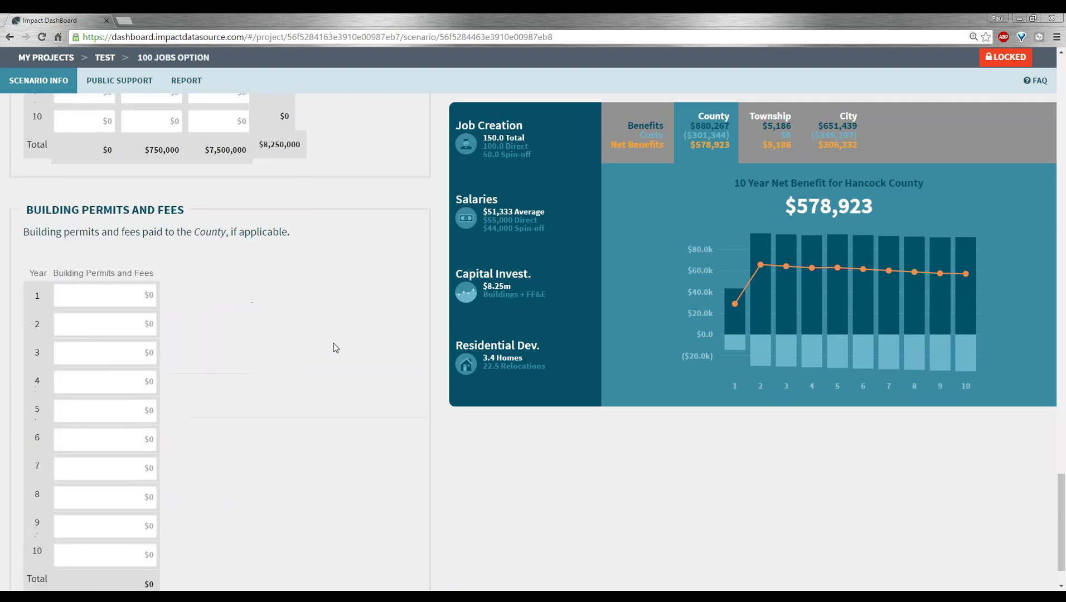
scroll(333, 342, down, 1)
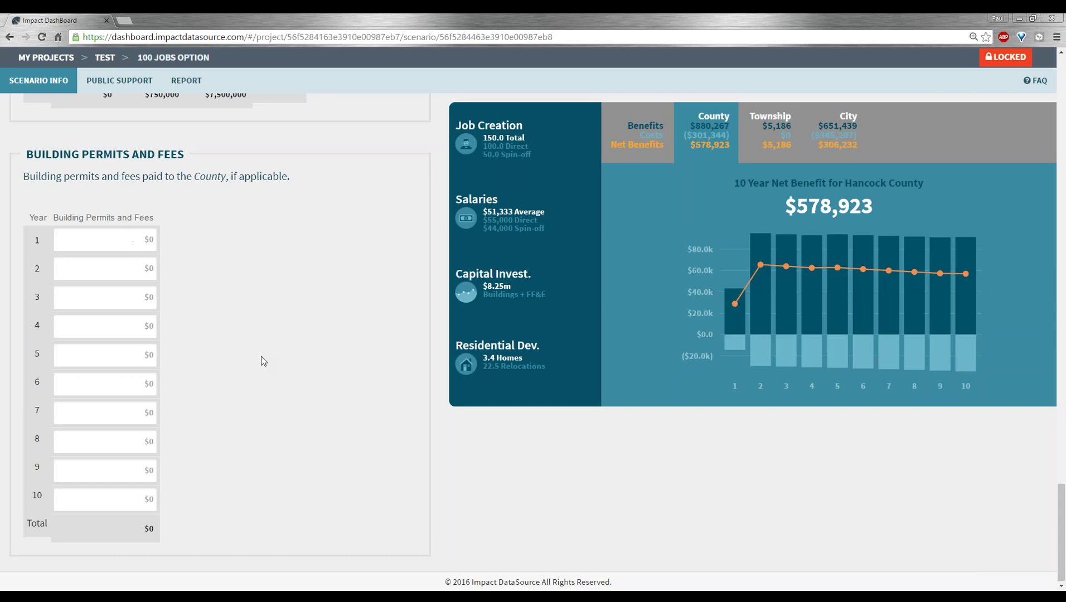
scroll(403, 354, up, 3)
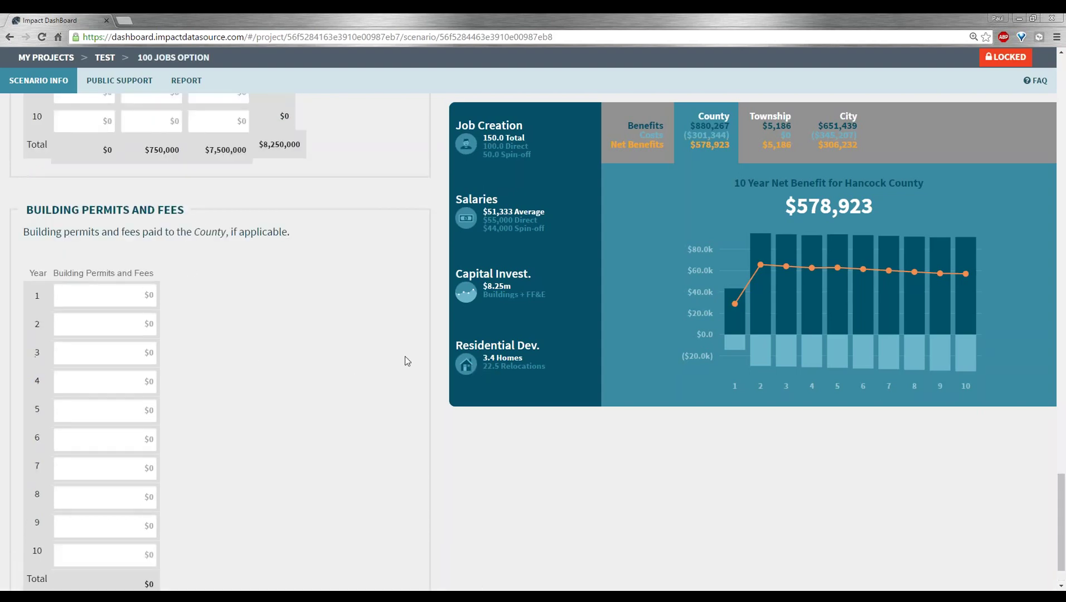
scroll(403, 358, up, 9)
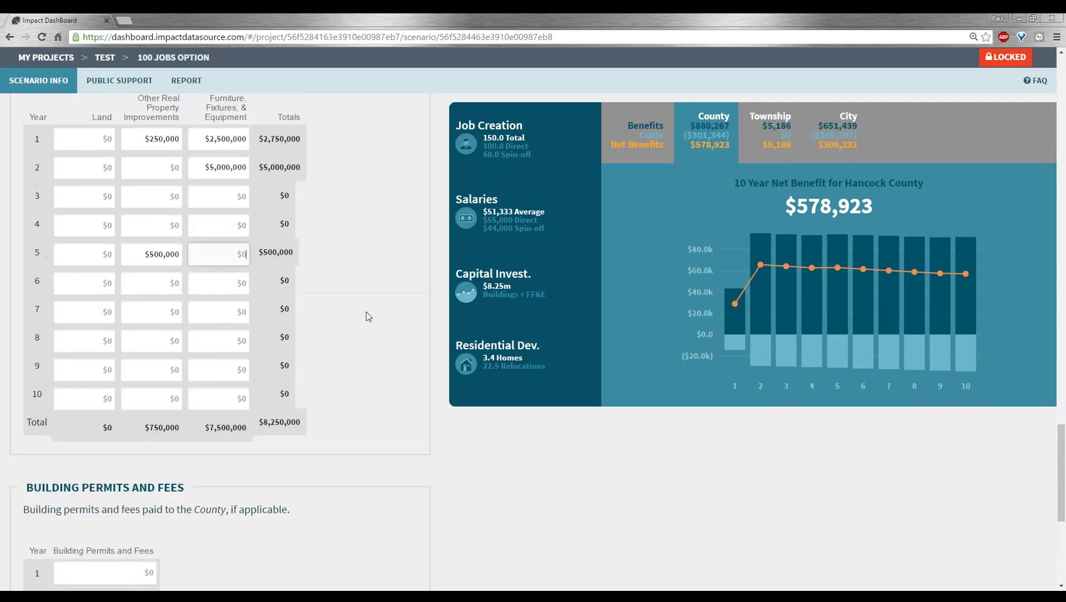
scroll(384, 328, up, 1)
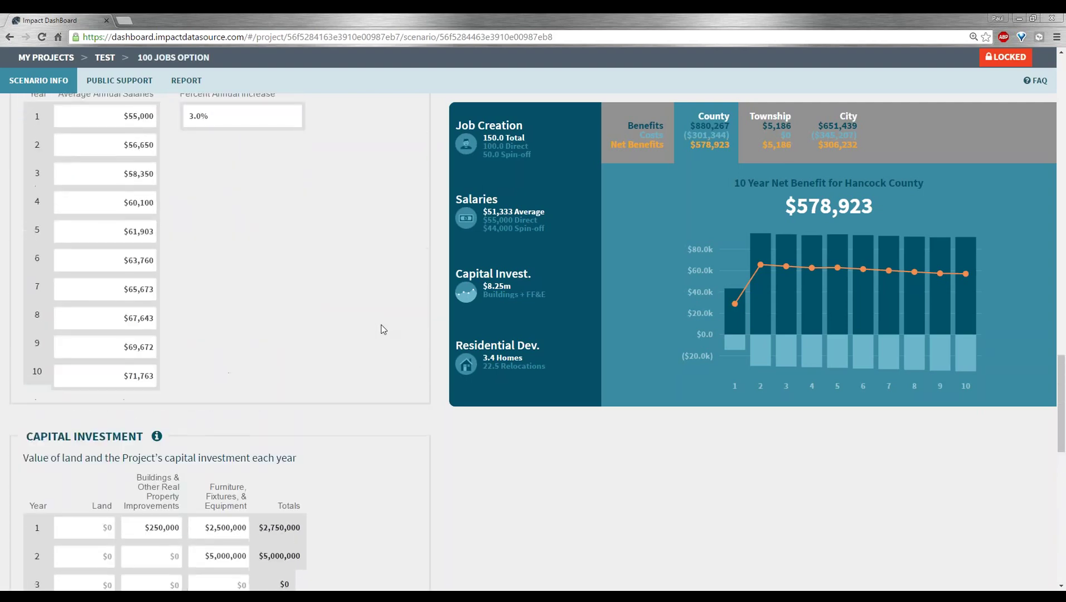
scroll(379, 374, up, 4)
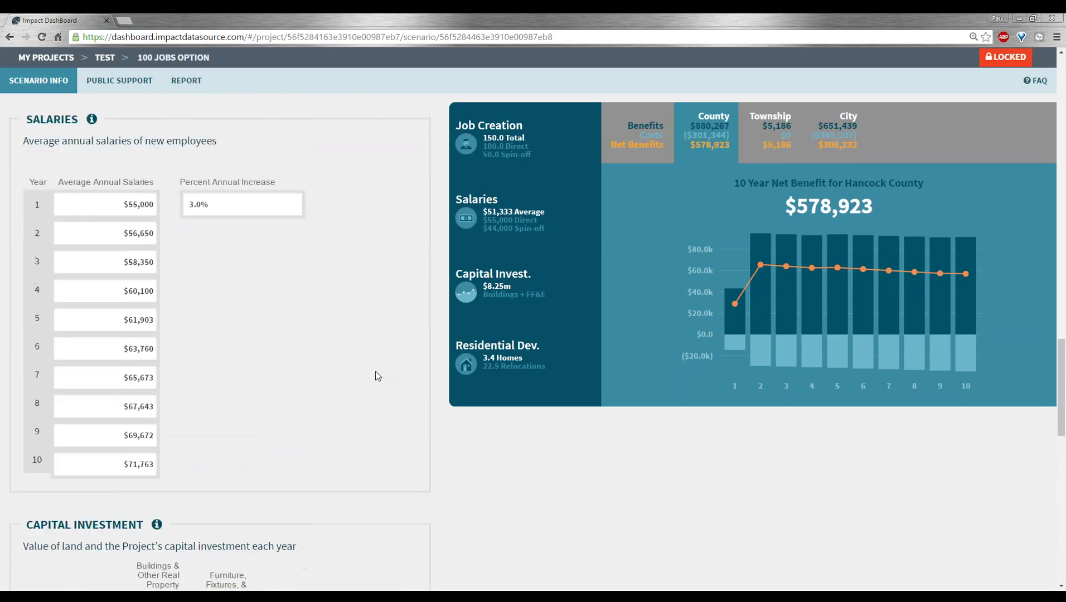
scroll(368, 370, up, 1)
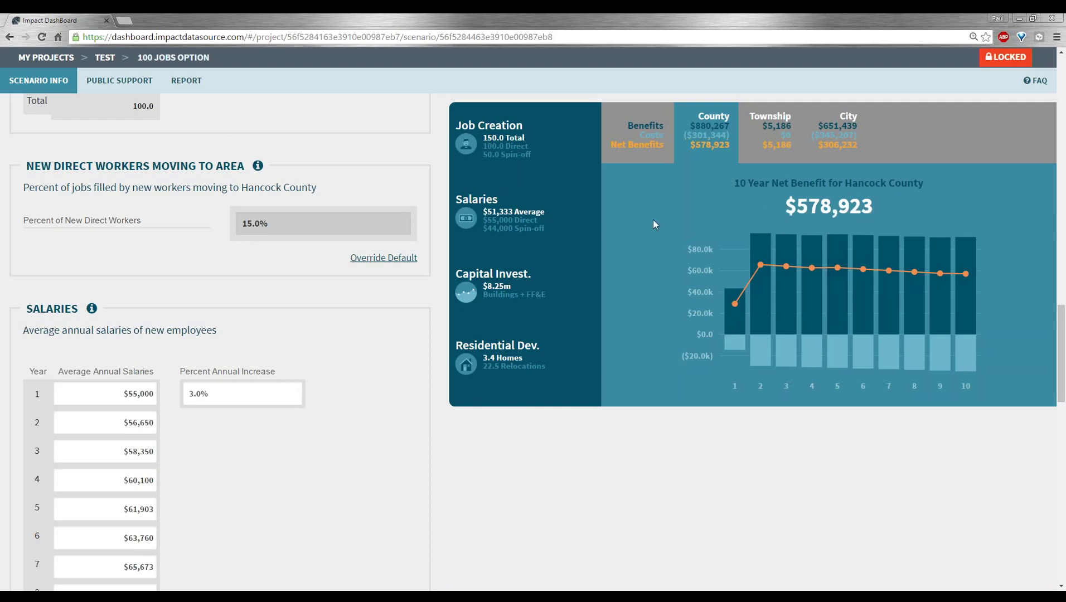
- Make Hancock County a taxing district that abates the project's property taxes, and check the yearly liabilities in its property tax chart
click(141, 84)
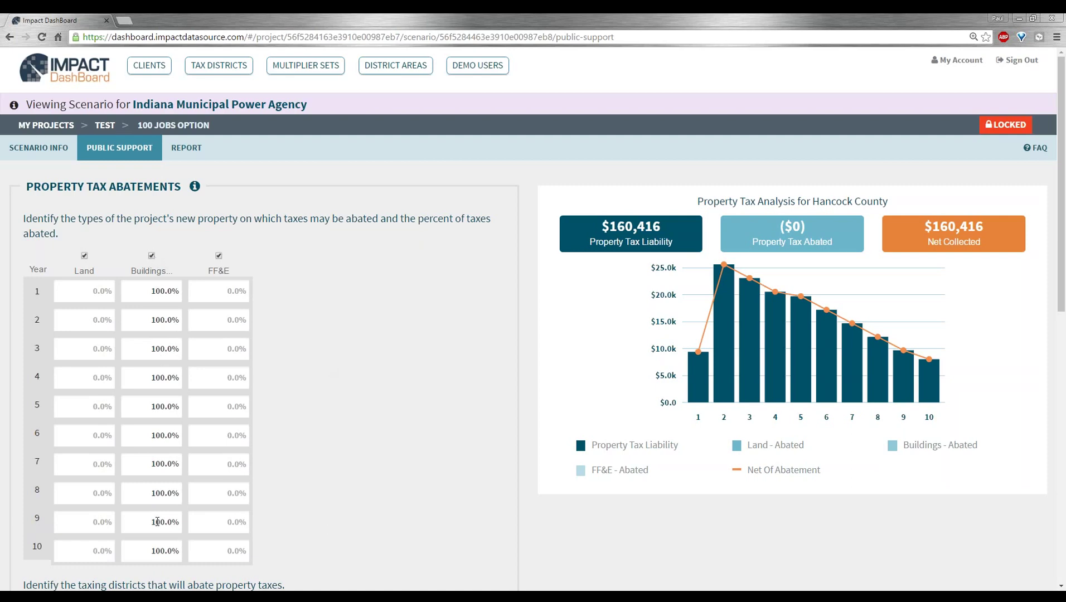
scroll(363, 468, down, 2)
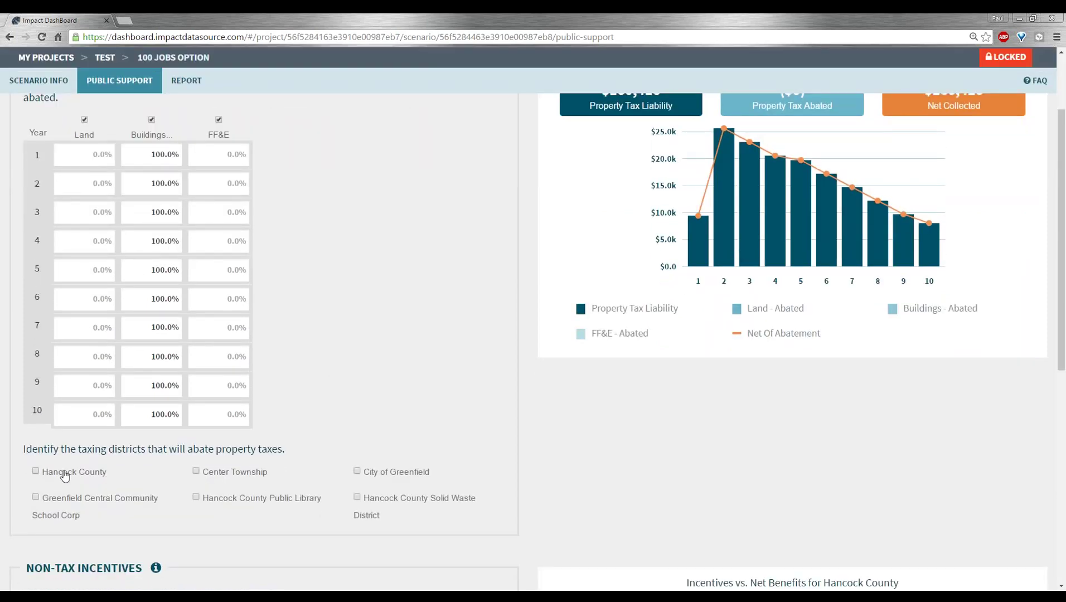
click(35, 471)
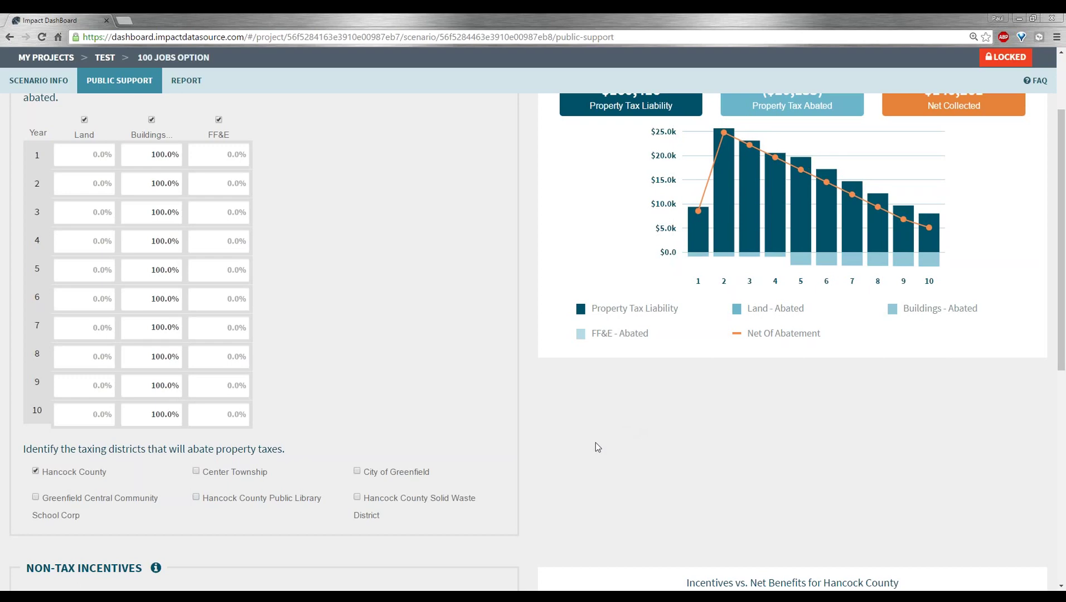
scroll(597, 445, up, 3)
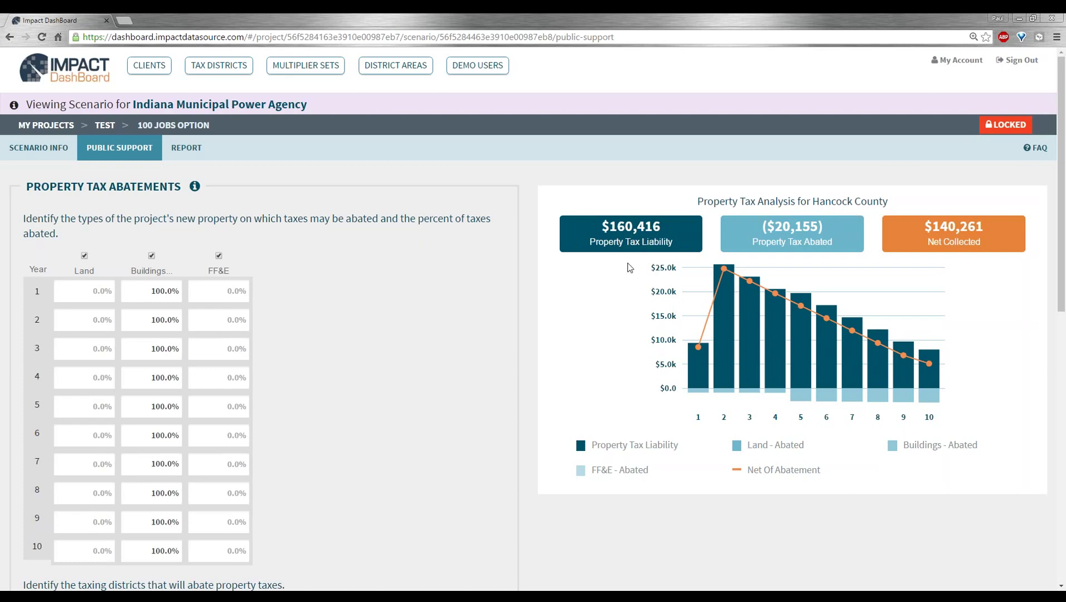
mouse_move(698, 380)
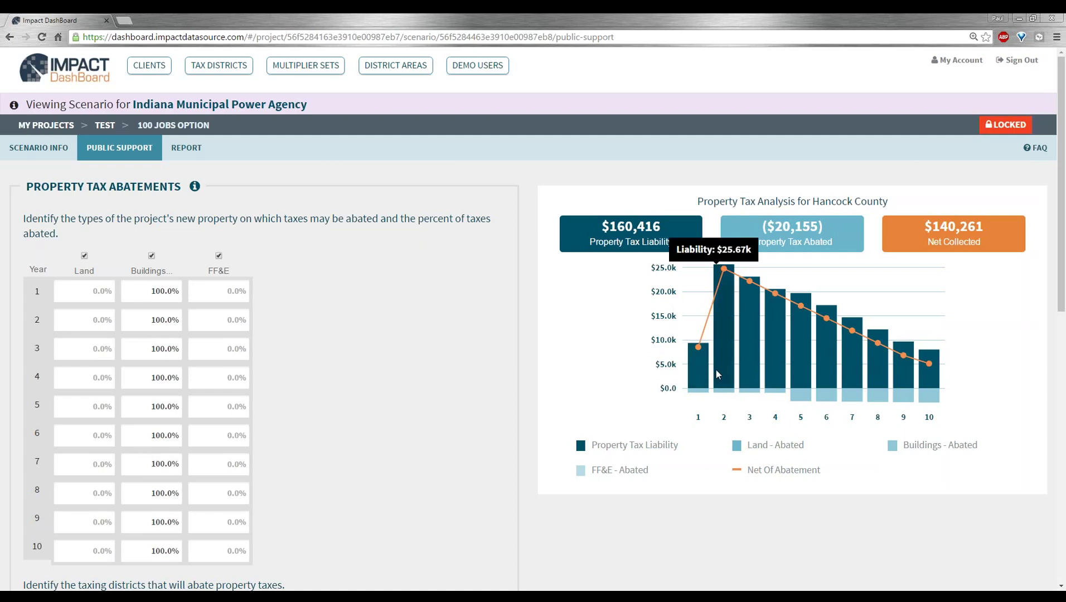
mouse_move(751, 363)
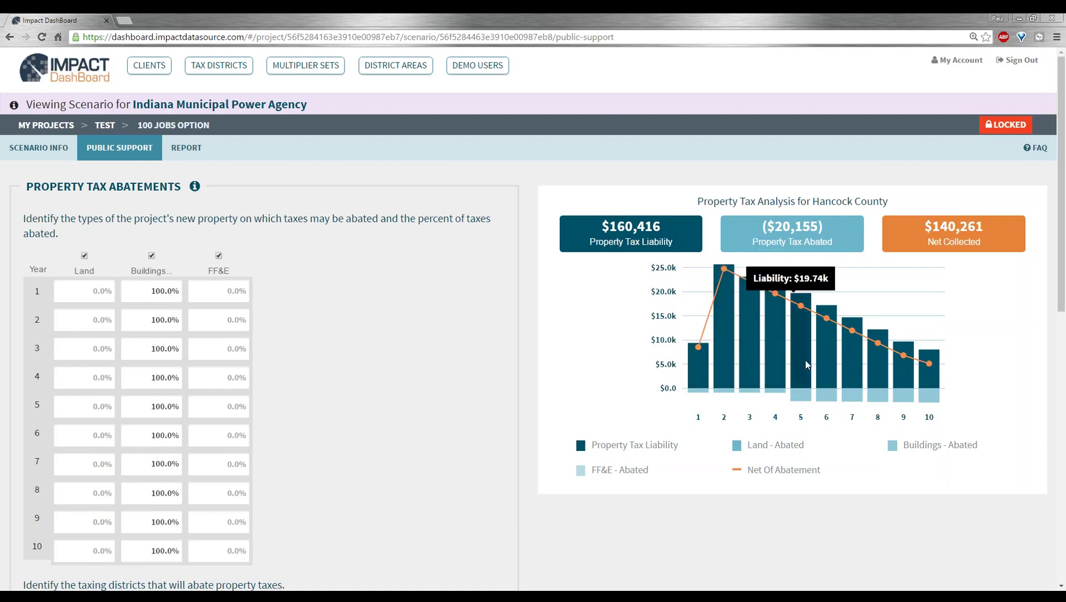
- Open the scenario's summary report and examine Hancock County's 10-year net benefits and the value of its property tax abatement
mouse_move(888, 372)
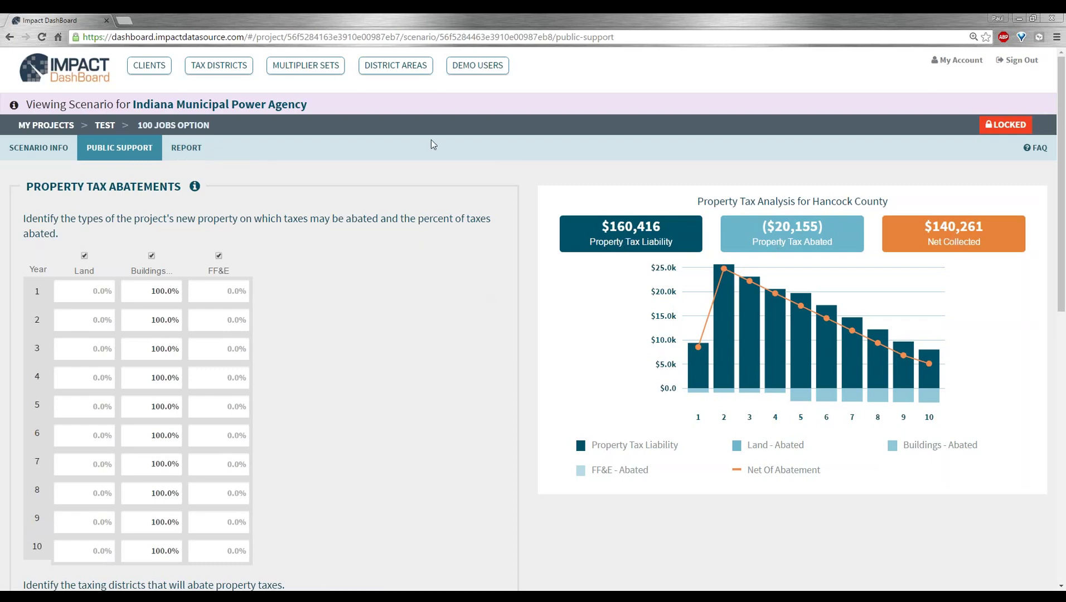
click(190, 156)
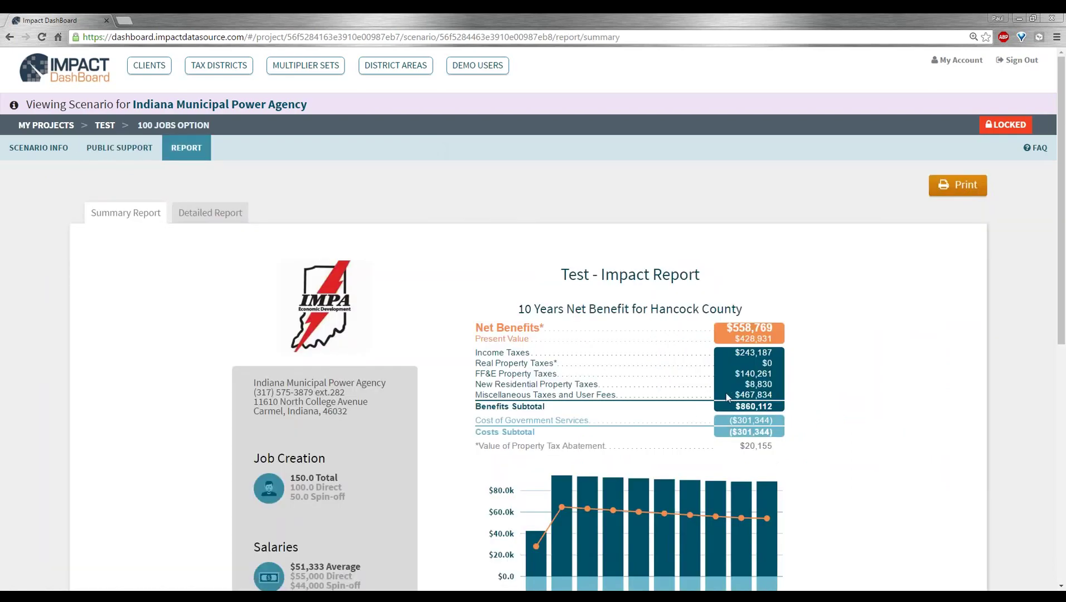
double_click(762, 364)
click(752, 450)
- Remove Hancock County from the districts abating the project's property taxes and check the effect in the summary report
click(119, 147)
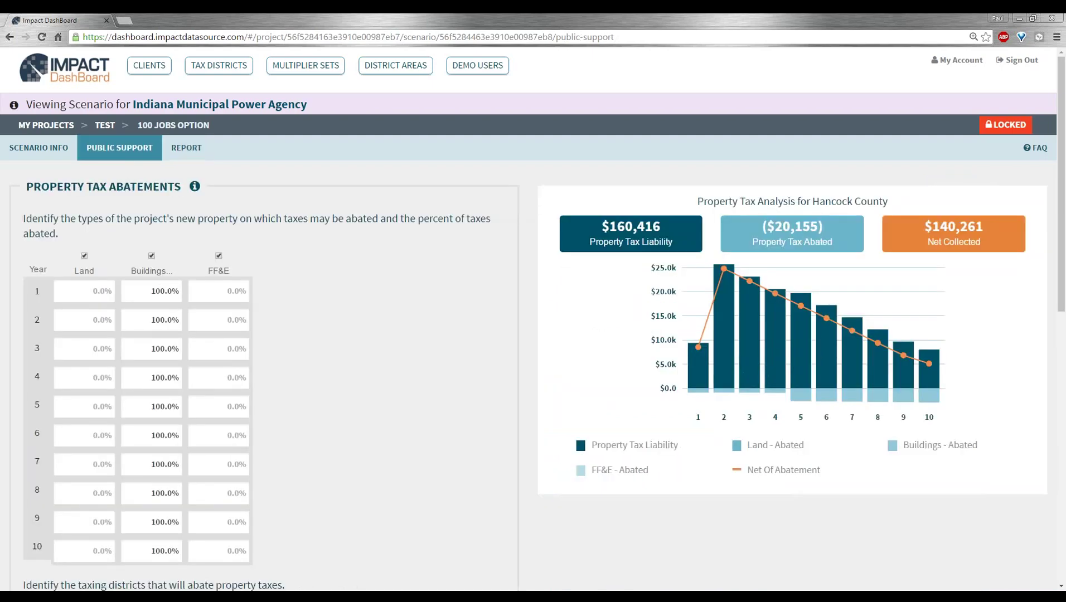
scroll(72, 446, down, 1)
click(36, 552)
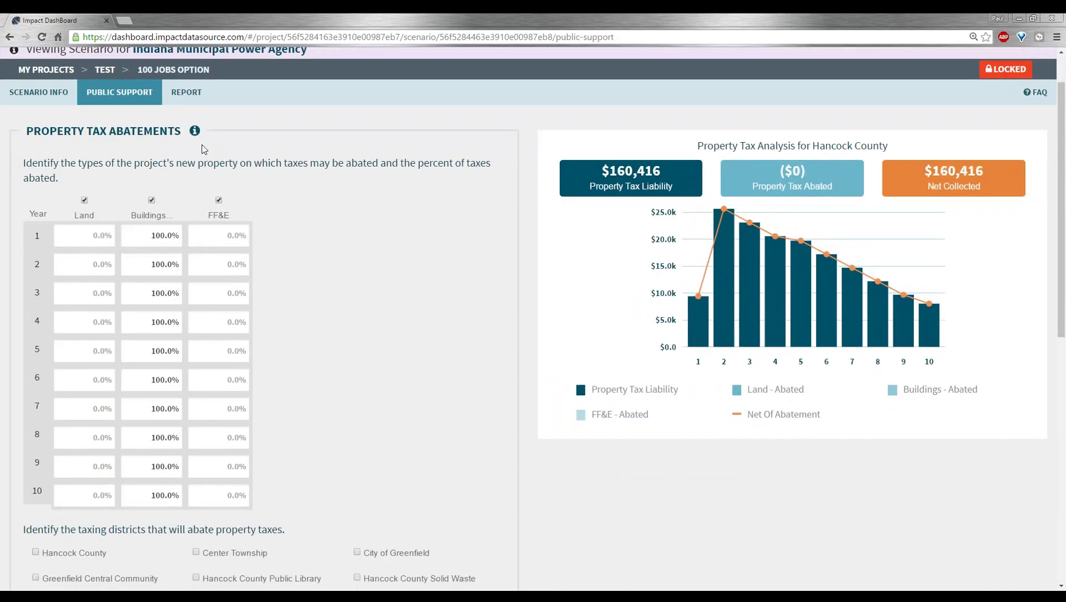
click(186, 93)
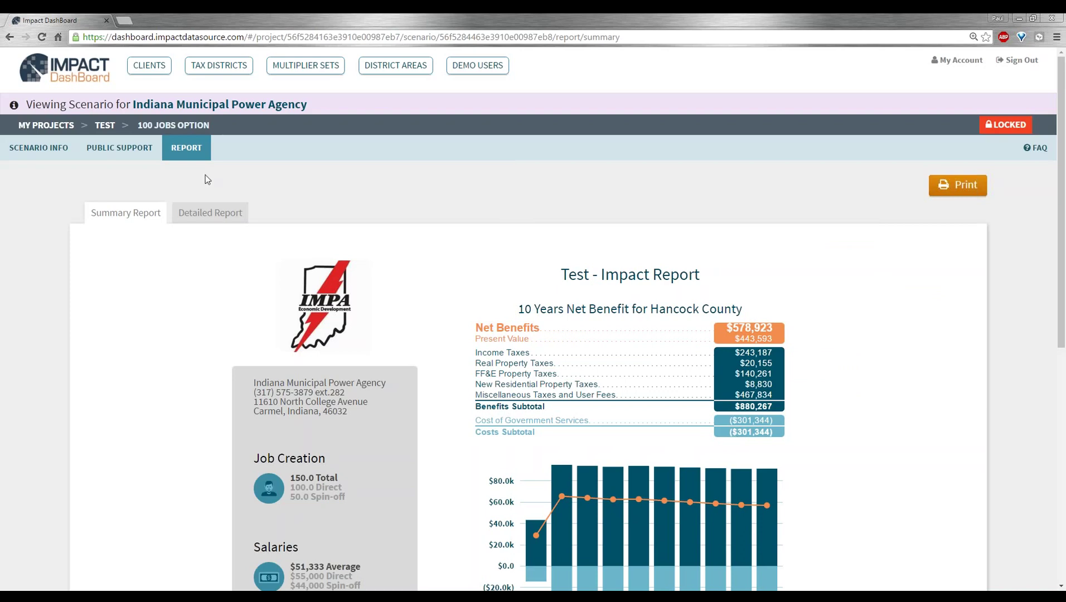
- Return to the scenario's public support inputs and set the non-tax incentive amount to $250,000
click(127, 154)
scroll(376, 328, down, 7)
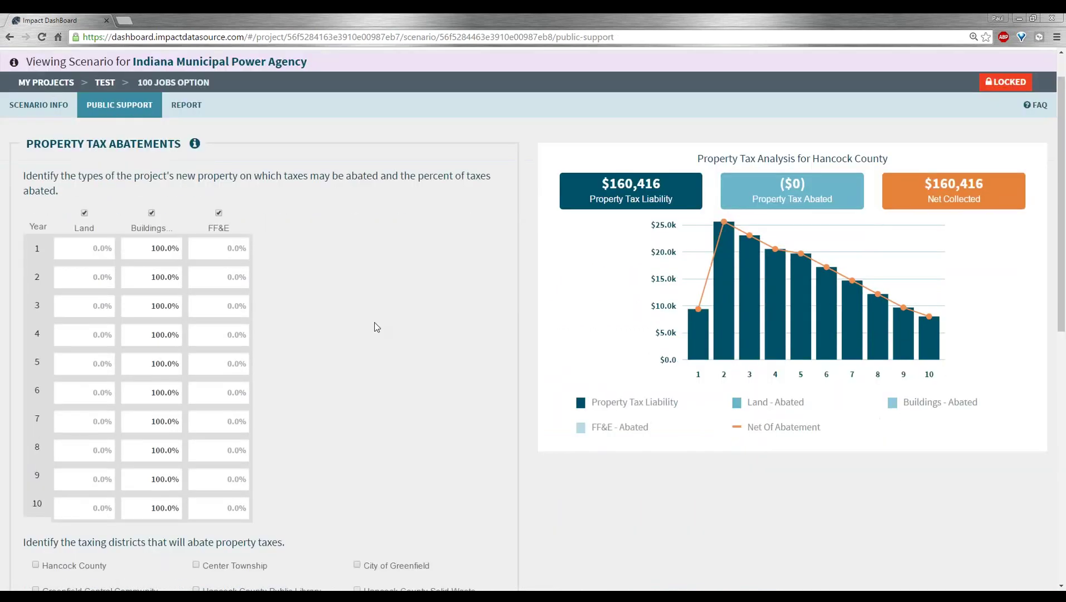
scroll(375, 327, down, 3)
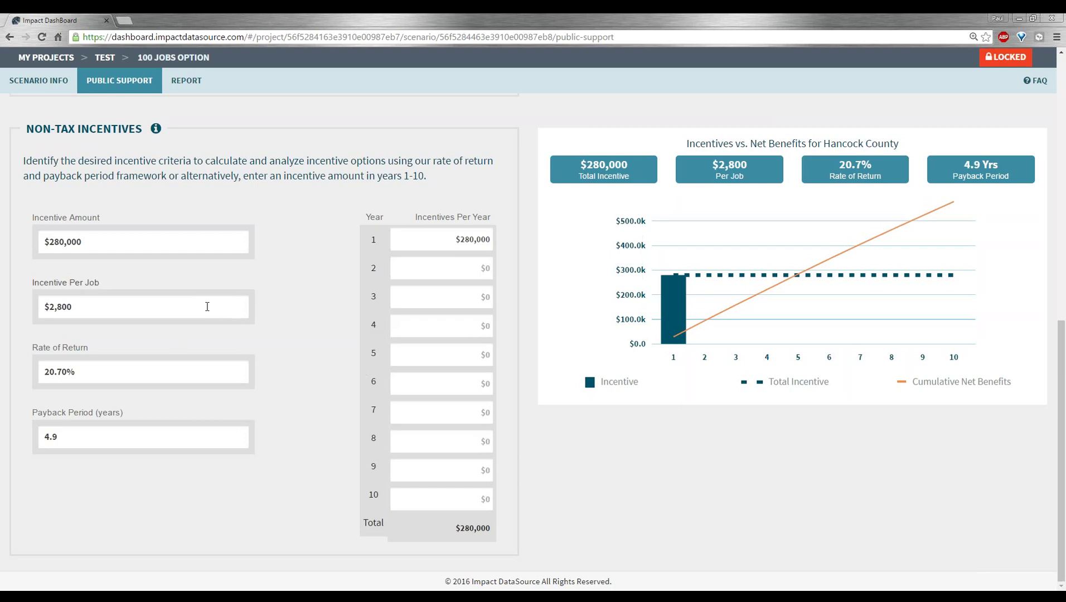
click(143, 240)
text(250000)
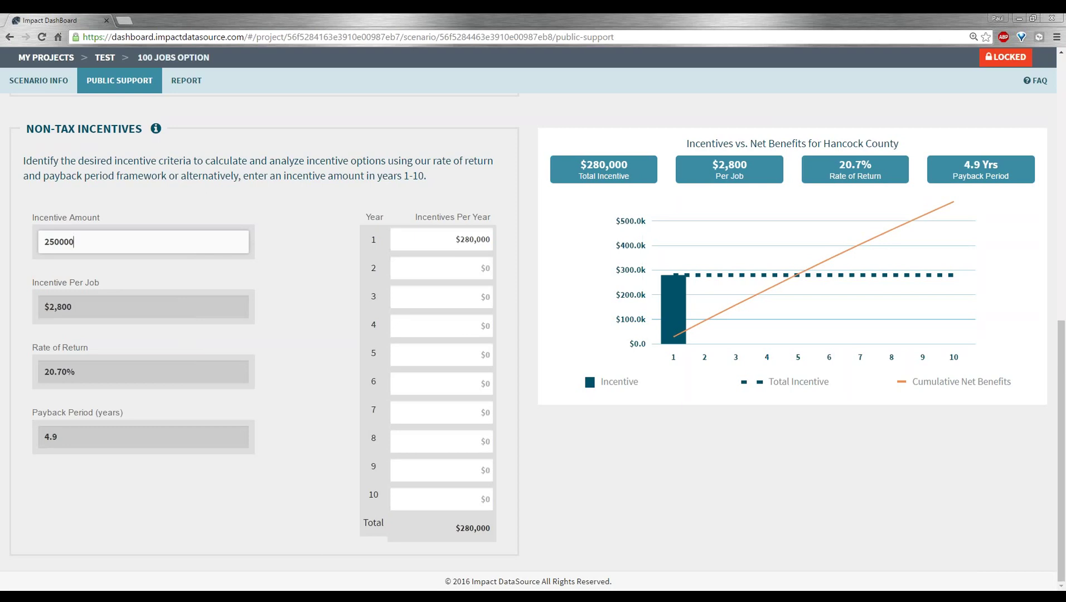
key(Return)
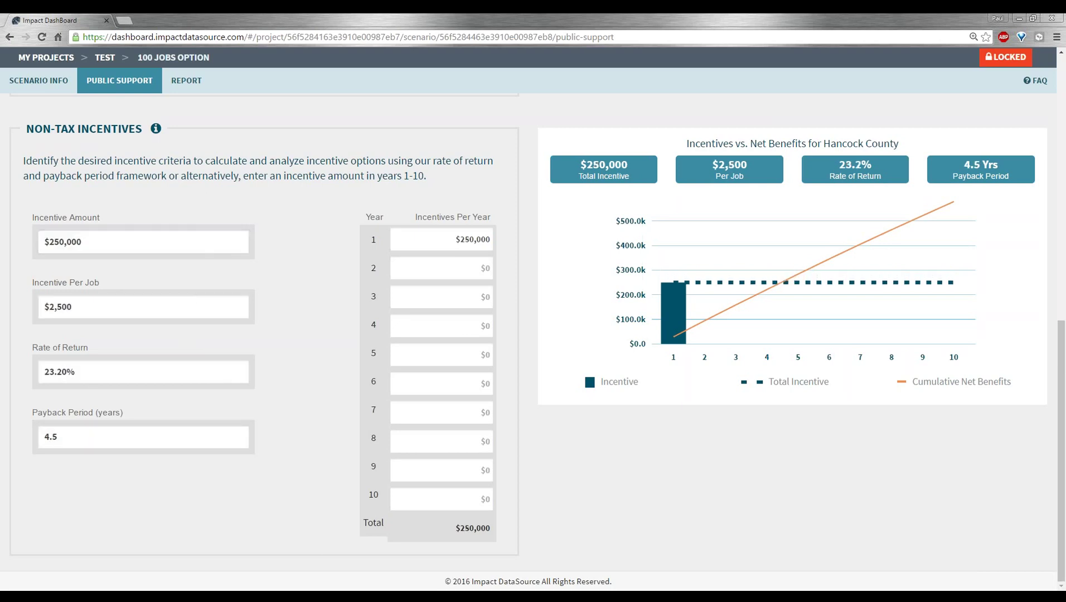
- Review the annual incentives and their chart against net benefits, and set the non-tax incentive payback period to 4 years
click(121, 240)
click(424, 240)
mouse_move(676, 324)
mouse_move(670, 303)
drag(225, 438, 6, 433)
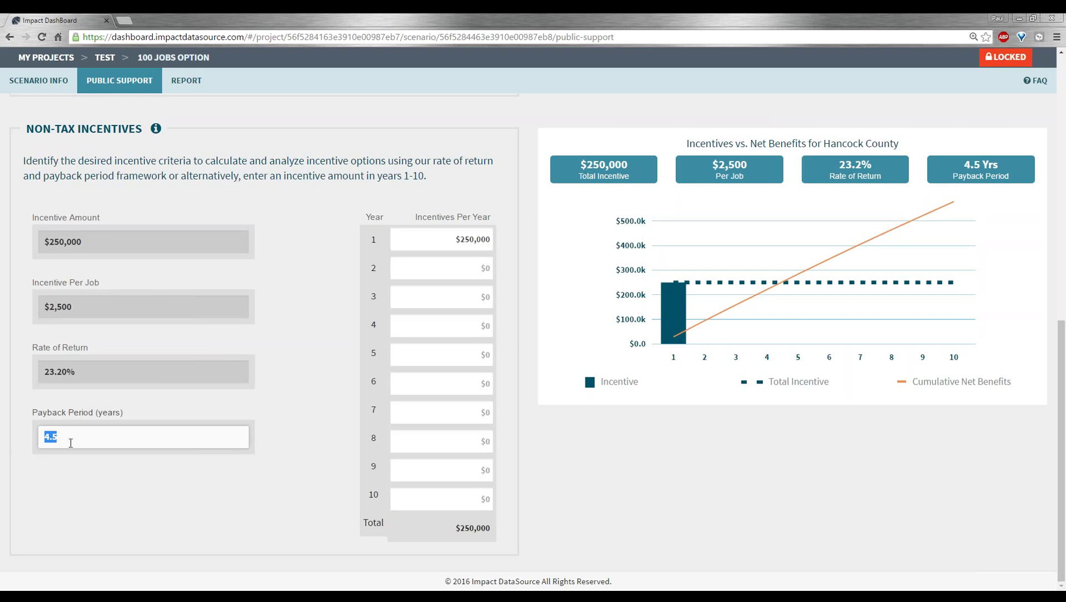
text(4)
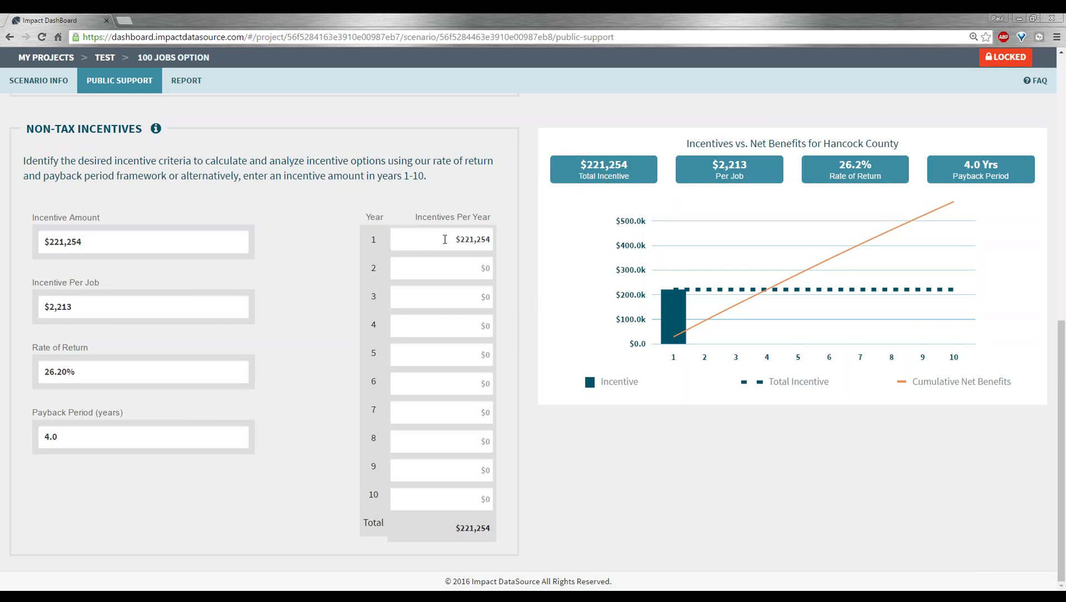
- Spread the non-tax incentives as $50,000 payments in years 1, 2 and 5, and check them in the incentives chart
click(444, 240)
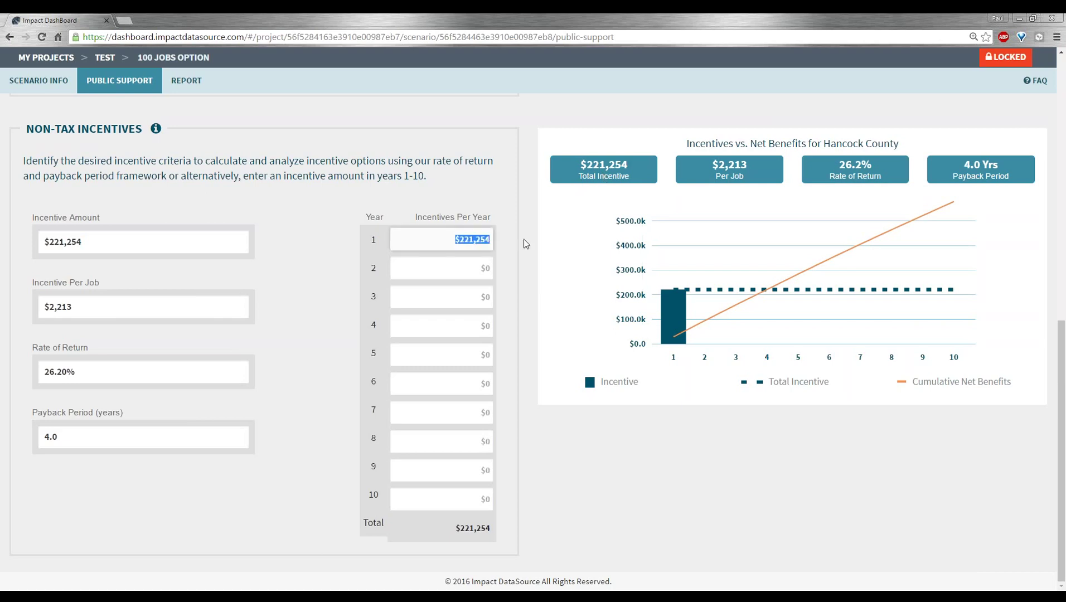
text(50,000)
click(479, 268)
text(50000)
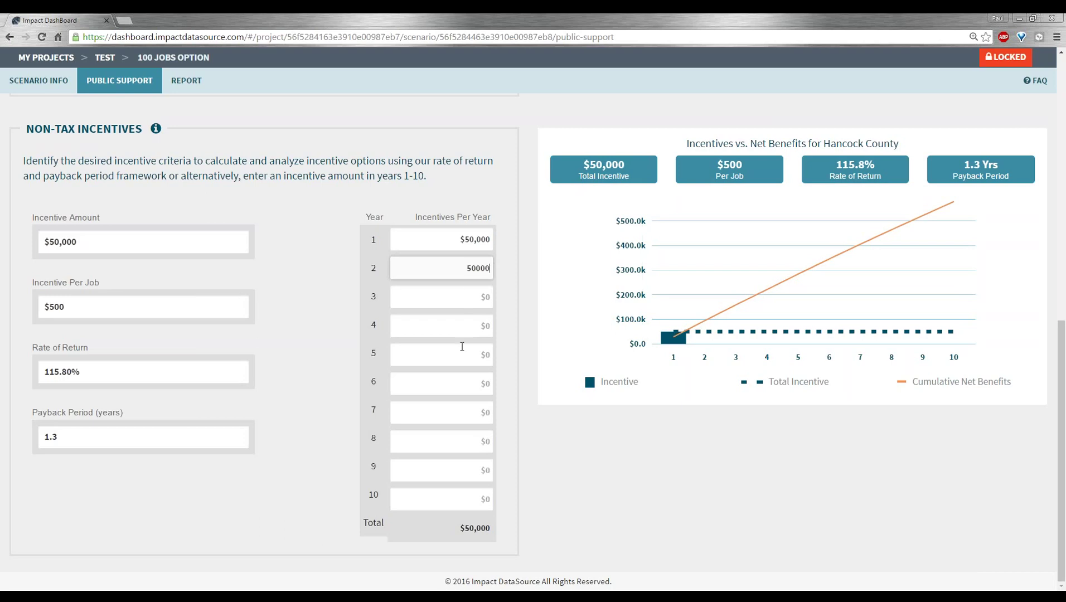
click(481, 353)
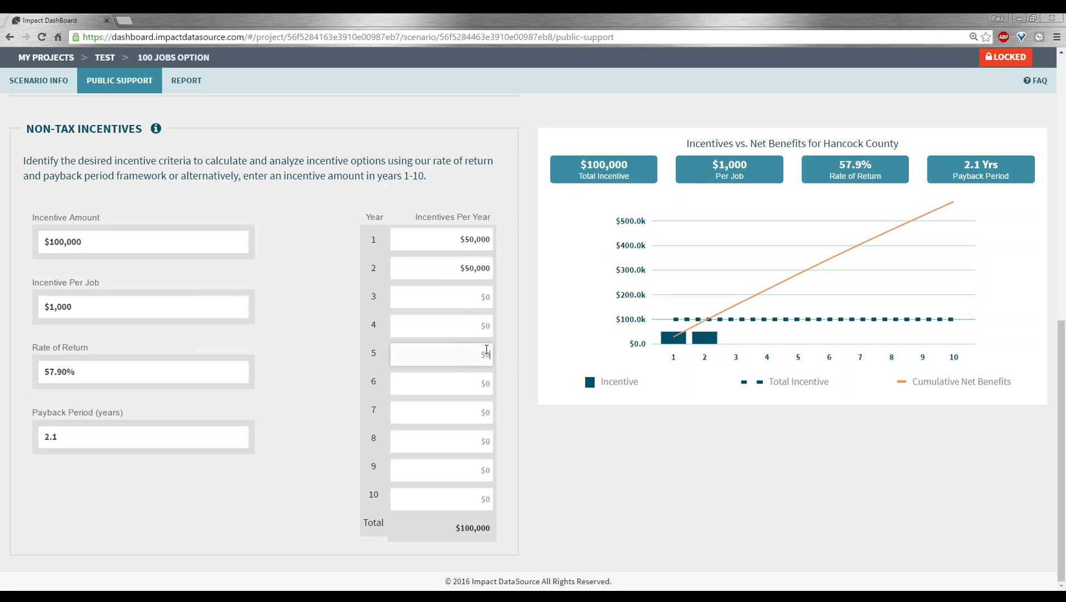
text(50000)
click(505, 334)
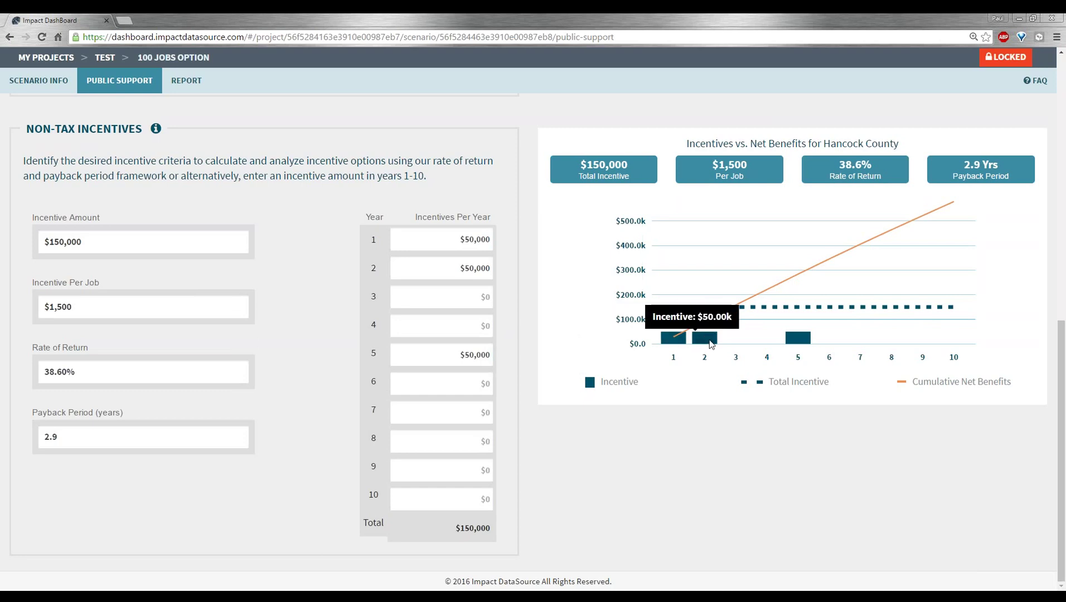
mouse_move(792, 342)
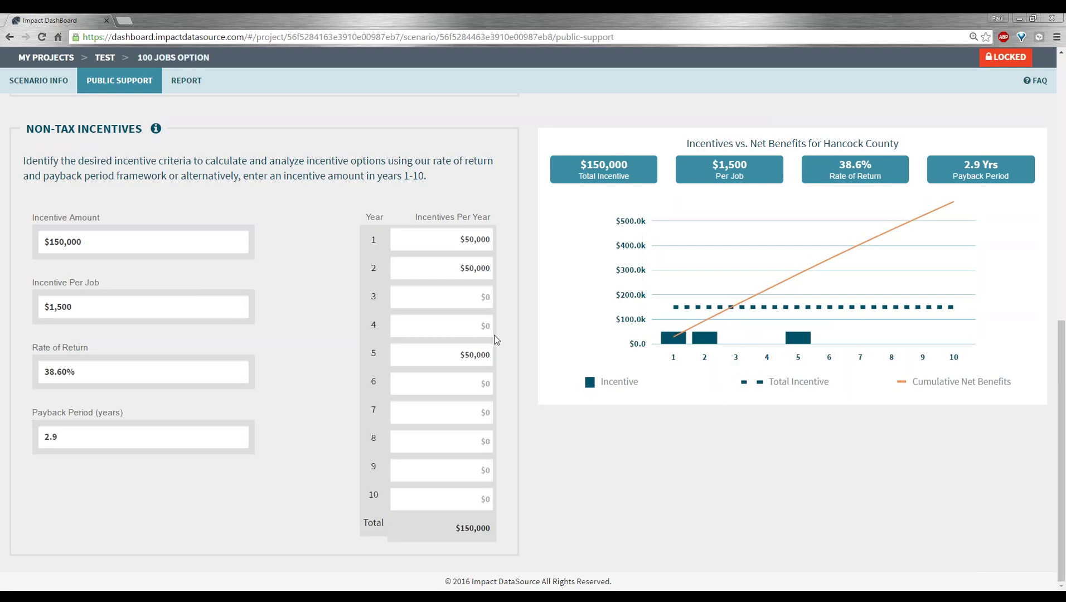
- Set the non-tax incentive to $2,000 per job, paid as $100,000 in each of years 1 and 2
click(84, 306)
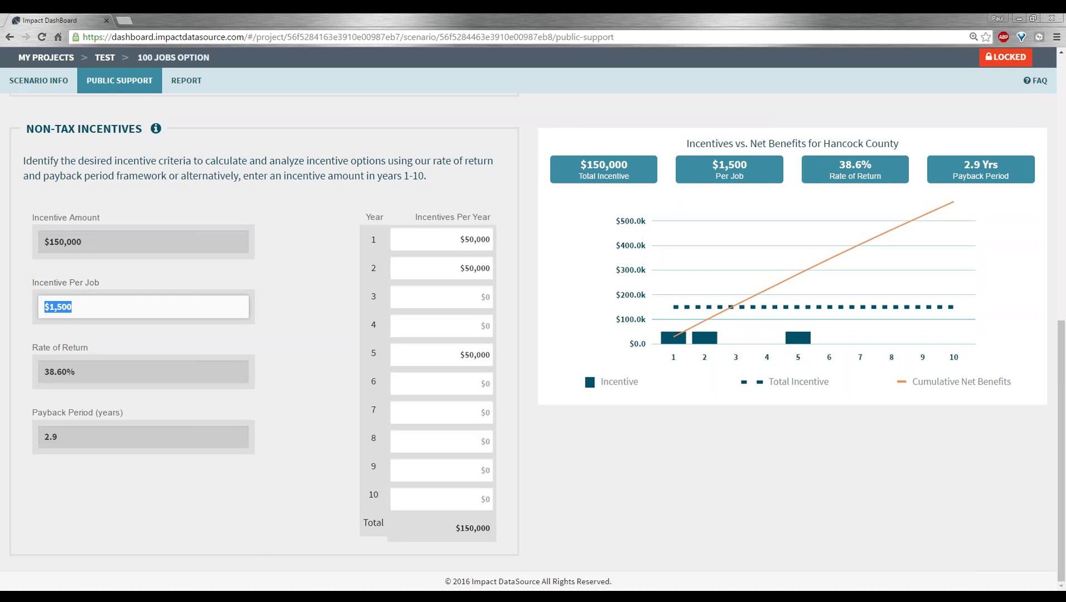
text(20)
key(Return)
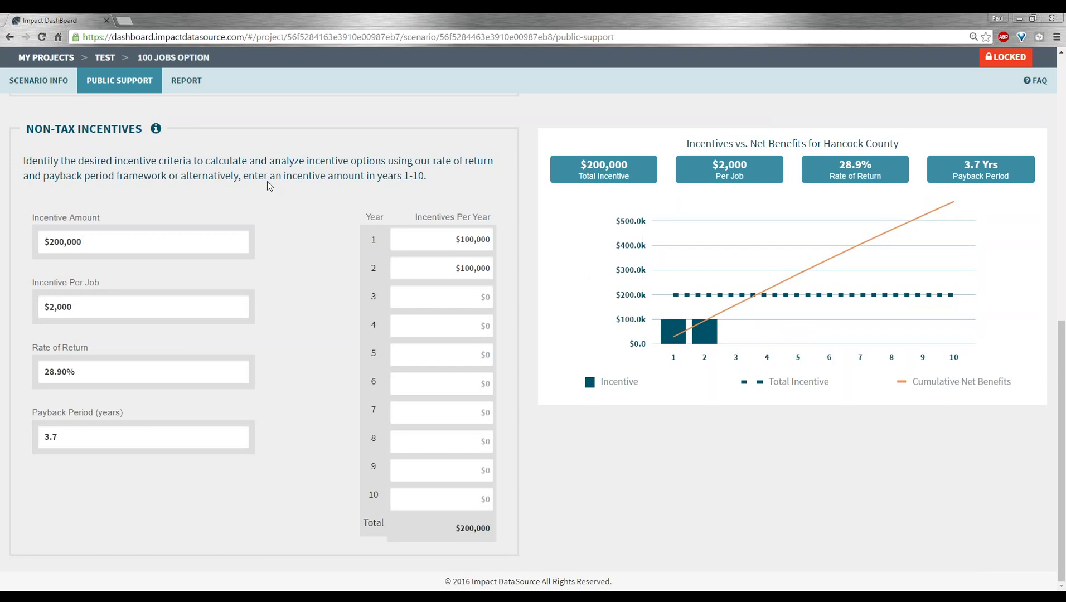
- Open the scenario's summary report and compare its incentives analysis with Hancock County's 10-year net benefits
click(179, 88)
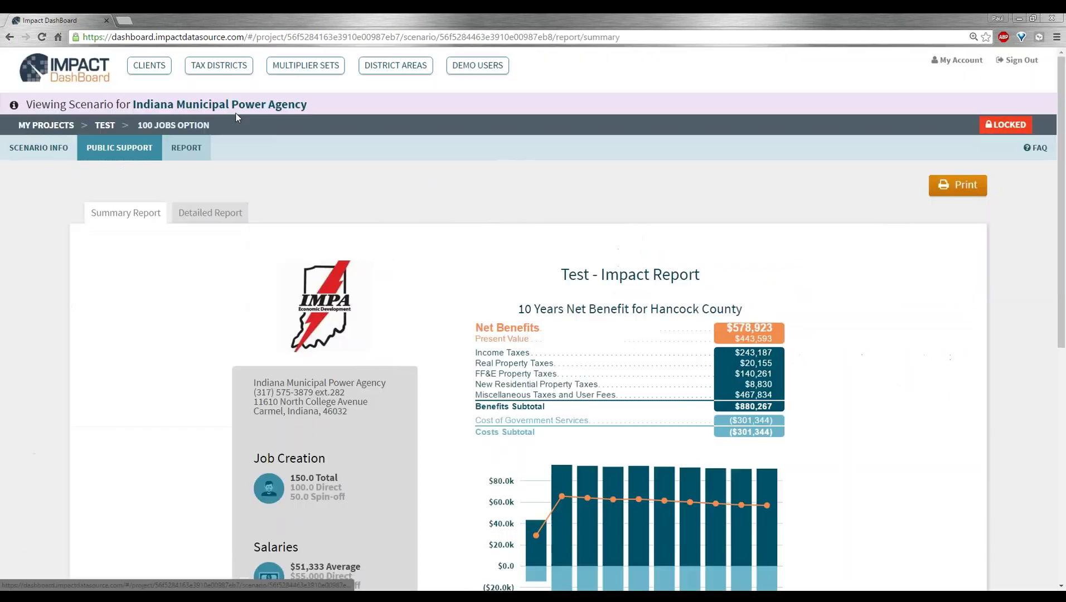
scroll(571, 391, down, 7)
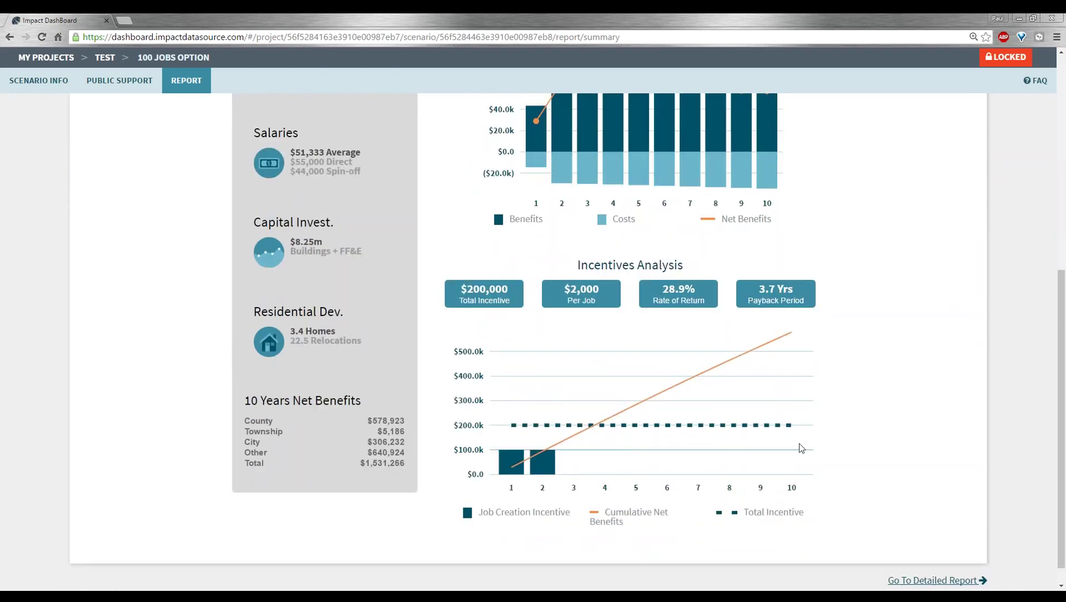
scroll(805, 446, up, 4)
scroll(805, 444, up, 3)
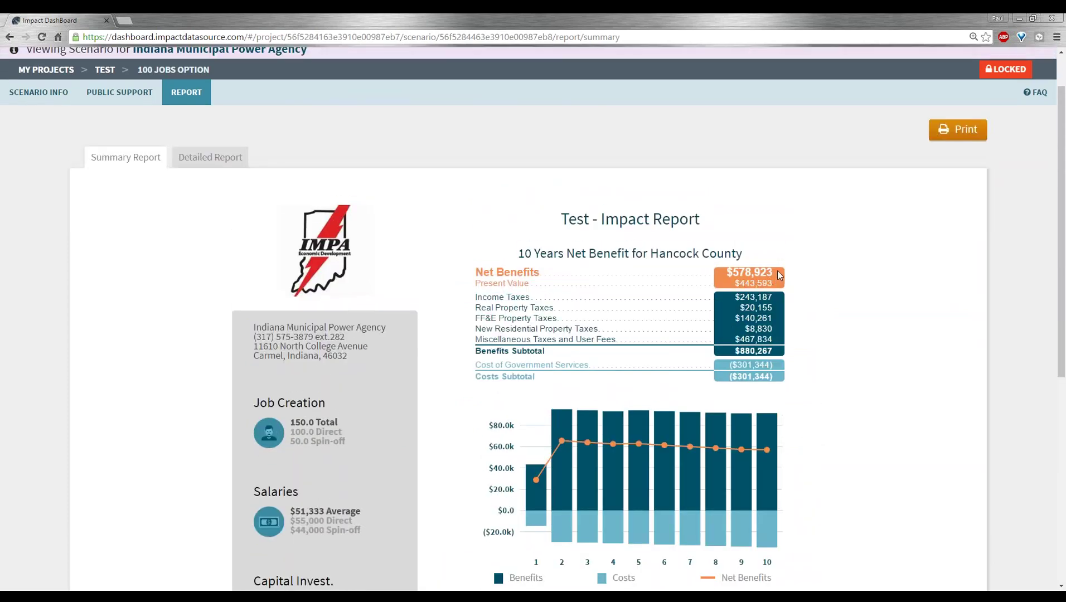
scroll(799, 403, down, 7)
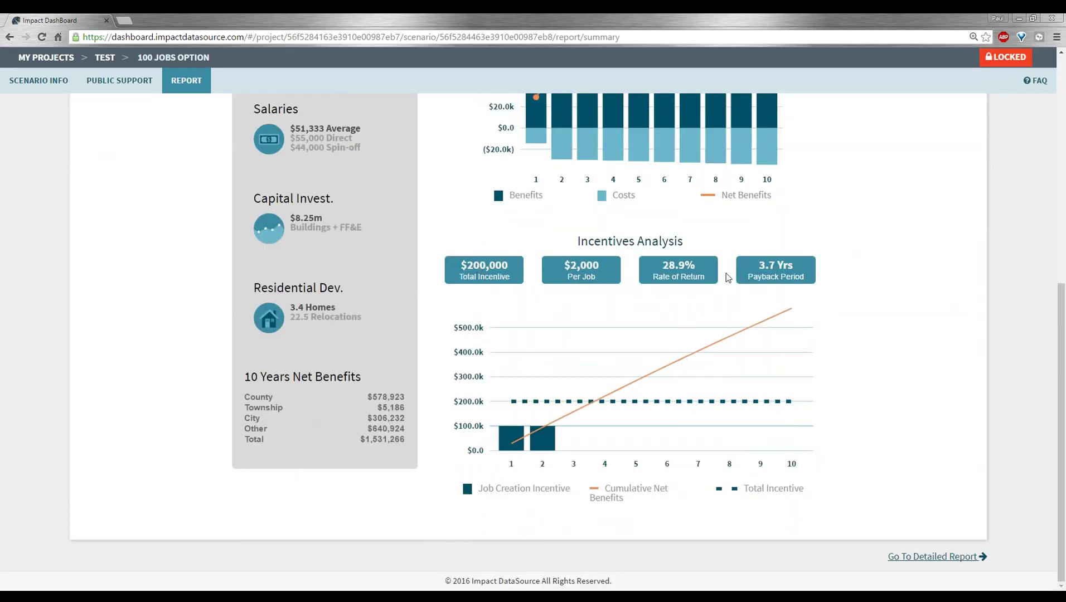
scroll(706, 335, up, 4)
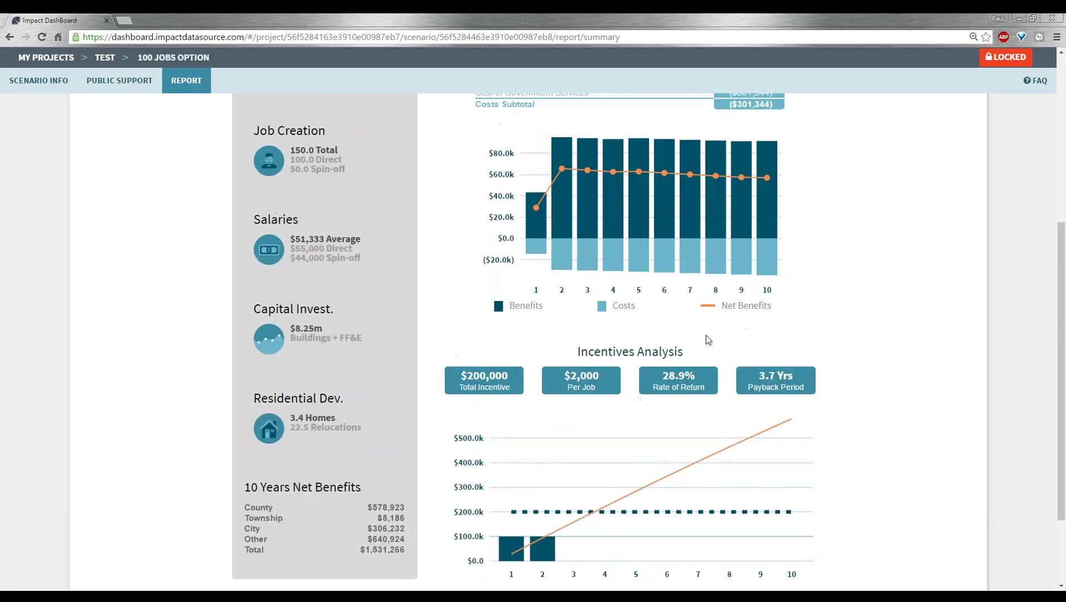
scroll(703, 333, up, 2)
scroll(694, 332, up, 2)
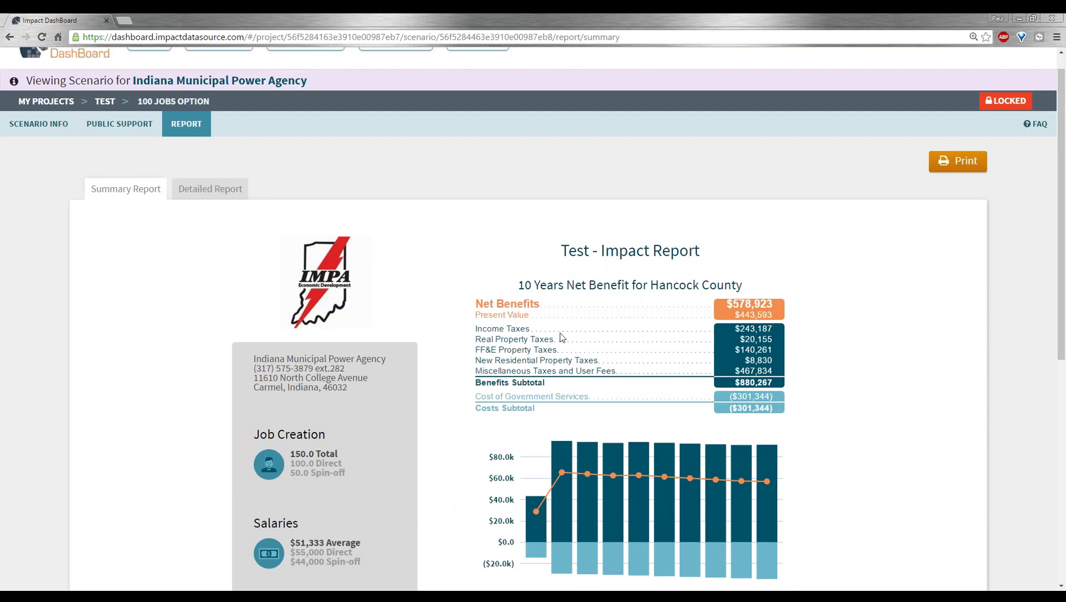
- Examine the summary report's annual benefits and costs chart, project highlights and 10-year net benefits by taxing district
scroll(438, 368, down, 2)
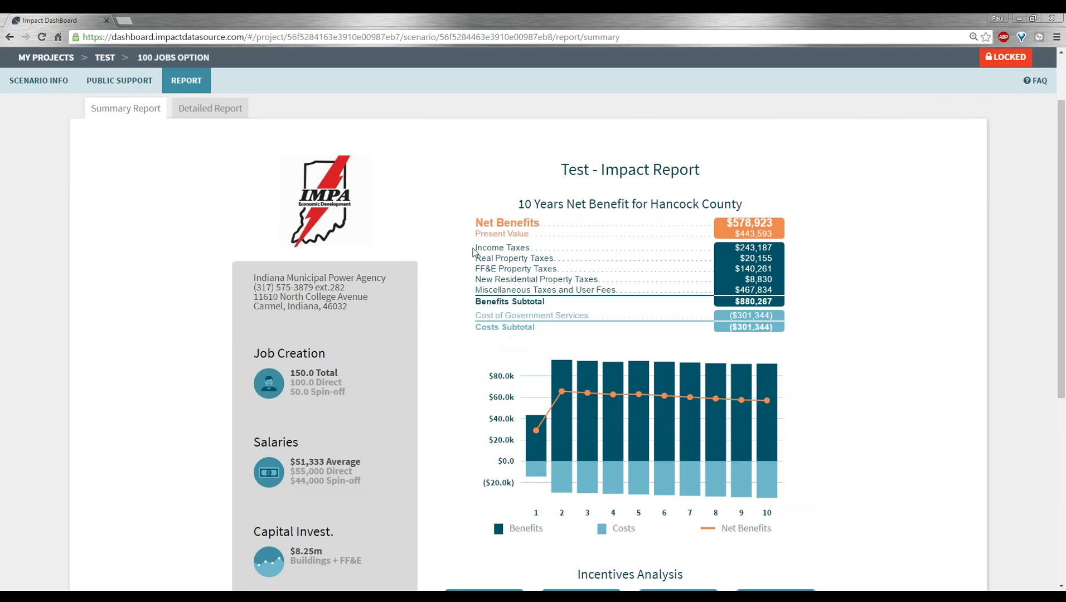
mouse_move(539, 452)
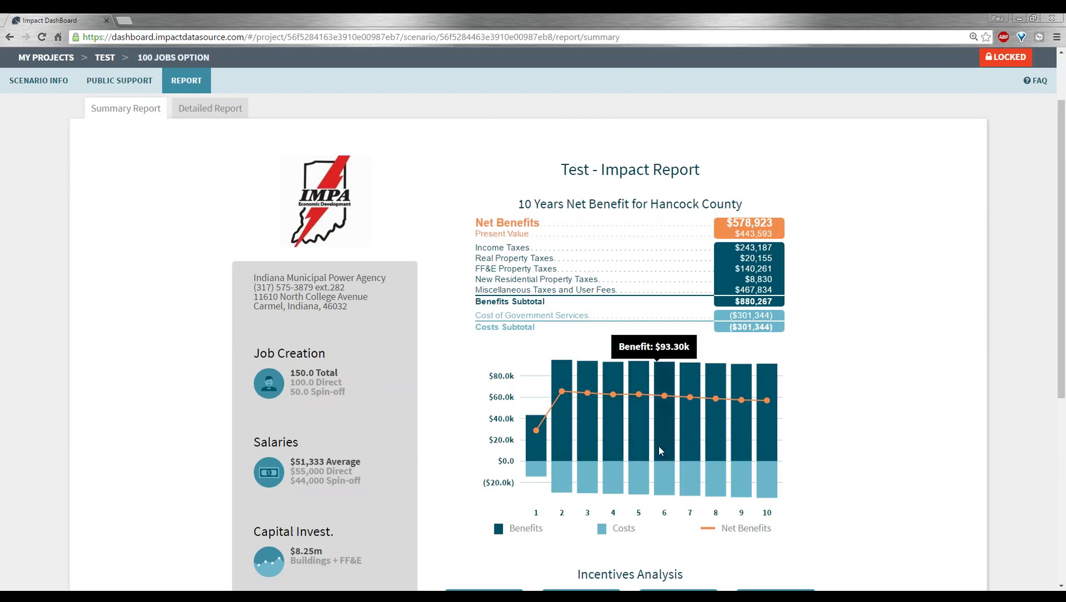
mouse_move(765, 450)
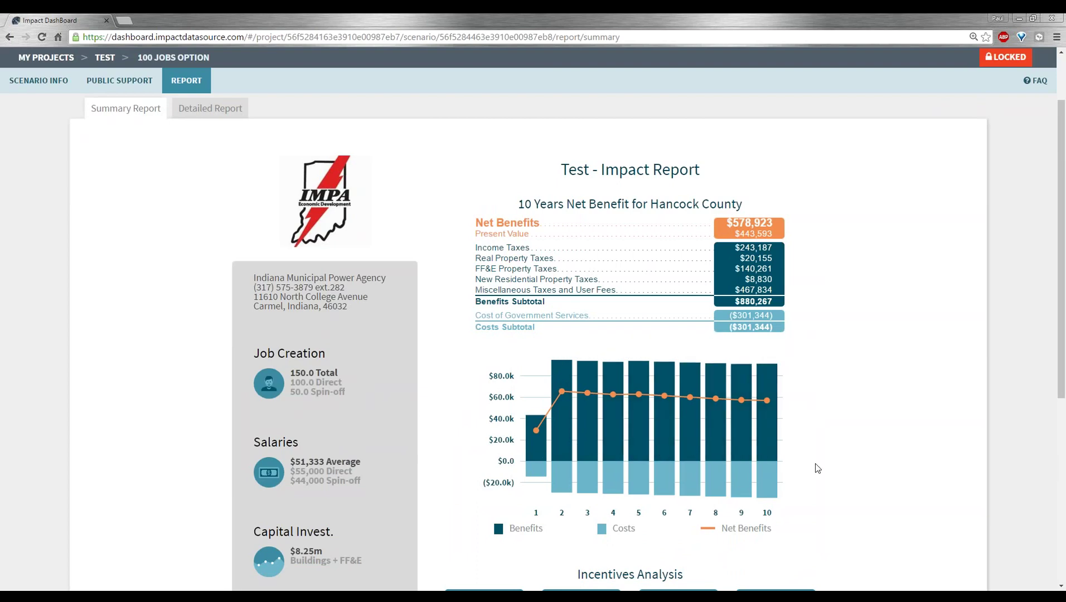
scroll(811, 441, down, 5)
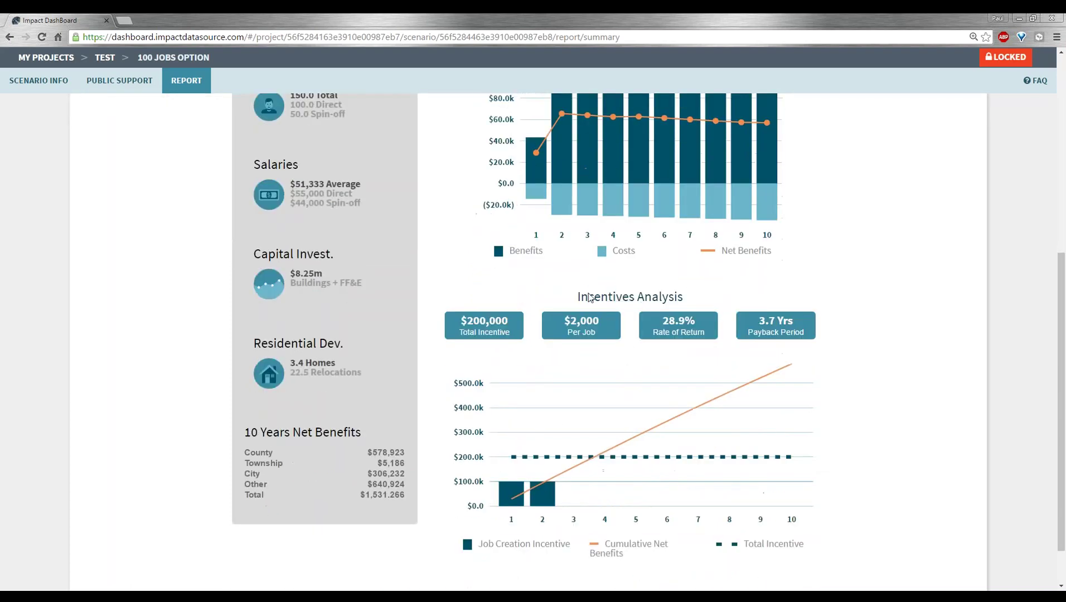
scroll(588, 501, up, 2)
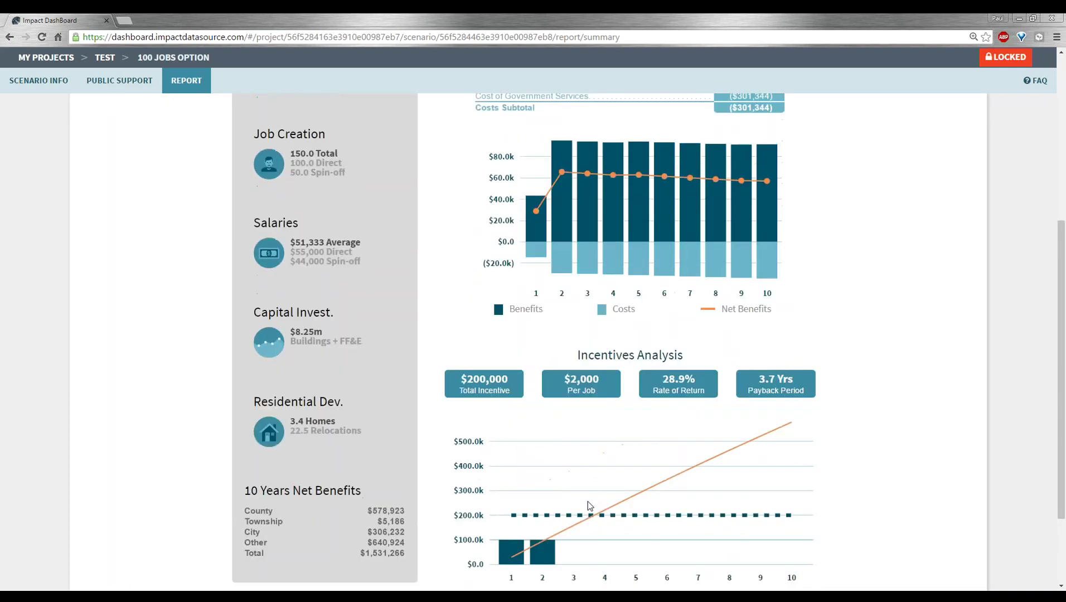
scroll(331, 324, up, 1)
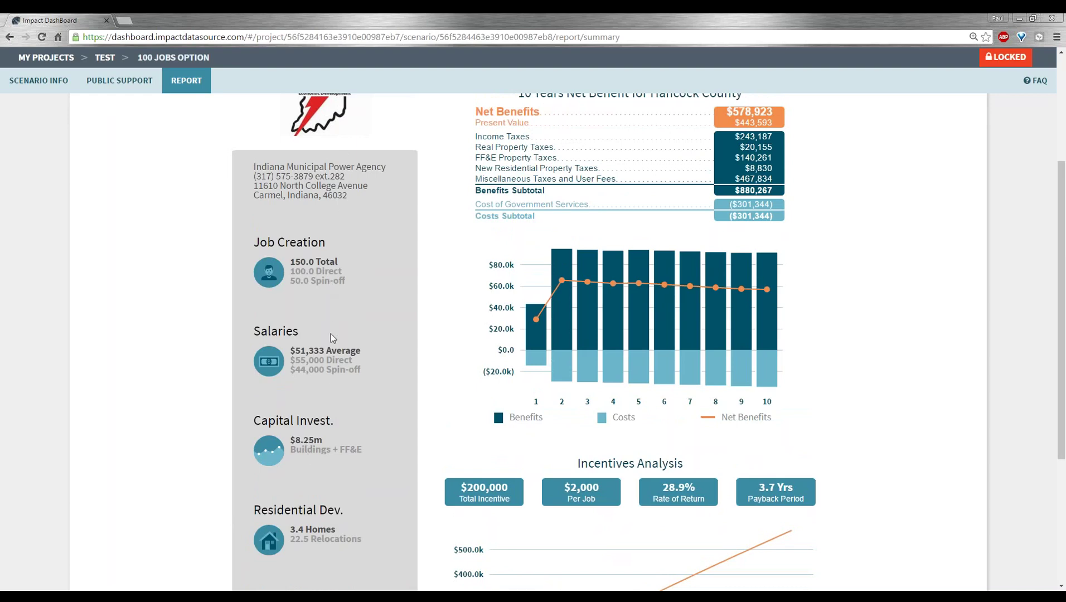
scroll(357, 438, down, 2)
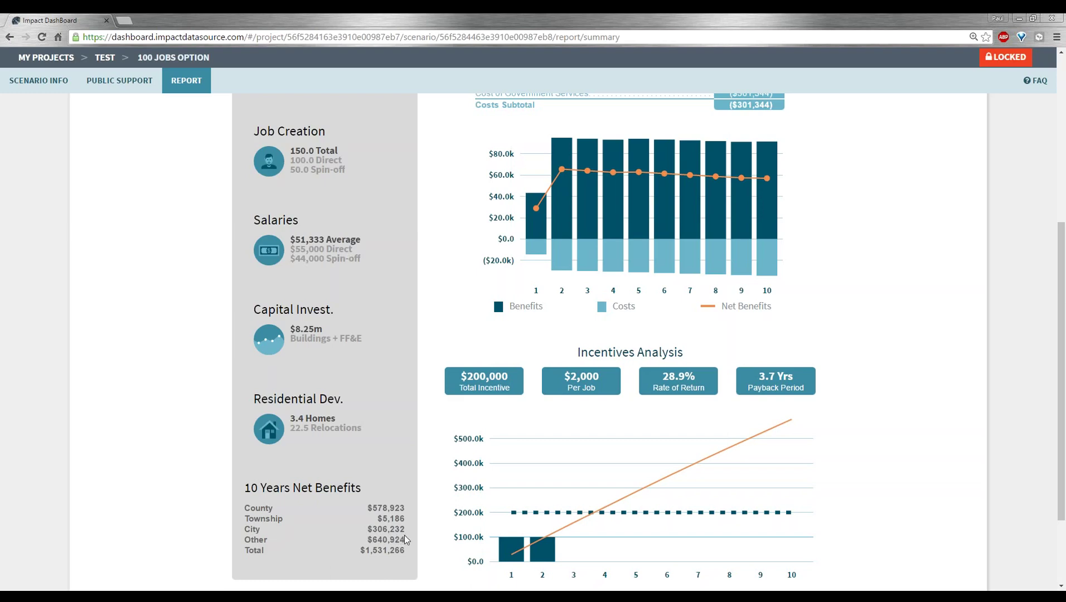
scroll(411, 532, up, 6)
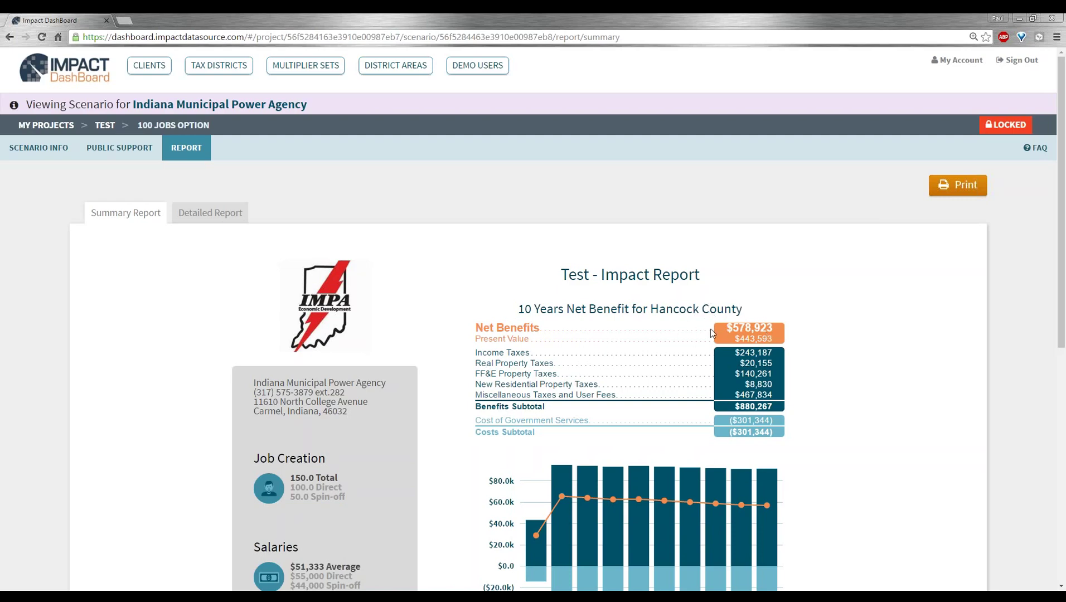
- Open the detailed impact report and review it through the taxable property summary to Center Township's net benefits table
click(207, 216)
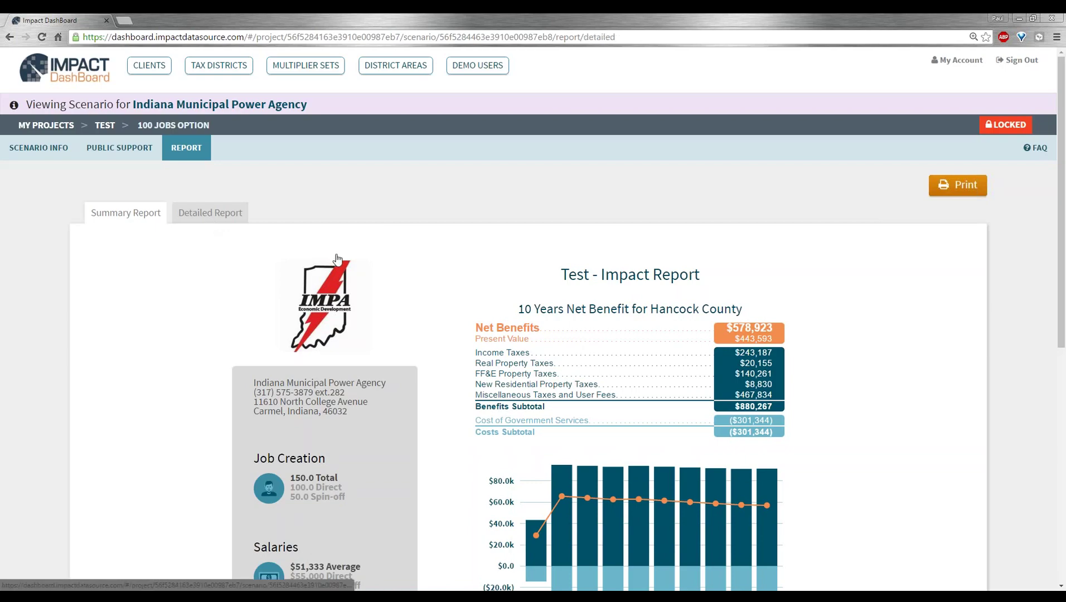
scroll(485, 410, down, 5)
scroll(486, 410, down, 15)
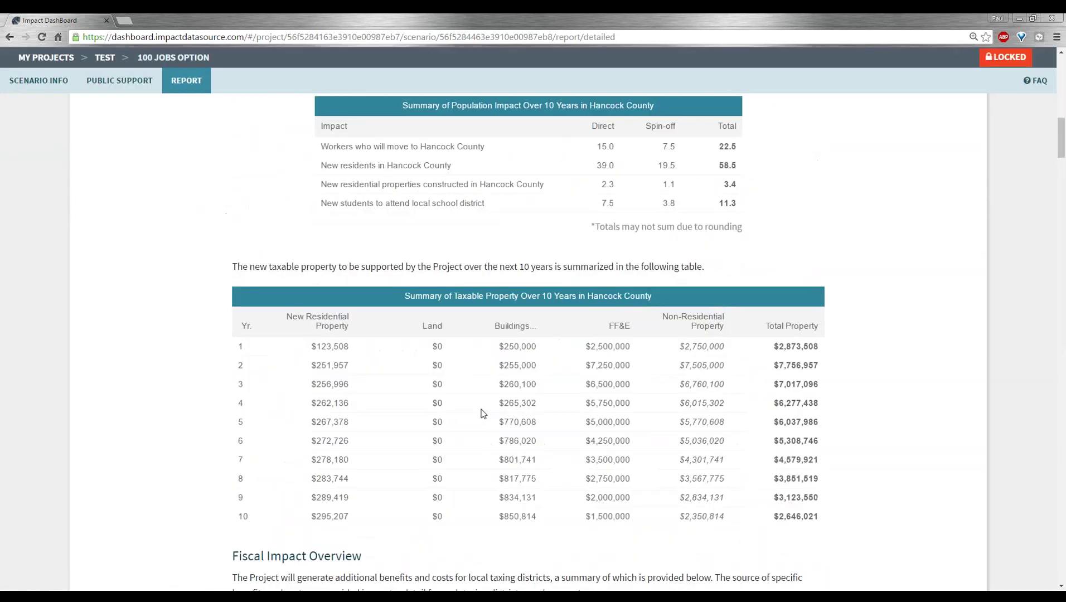
scroll(475, 410, down, 15)
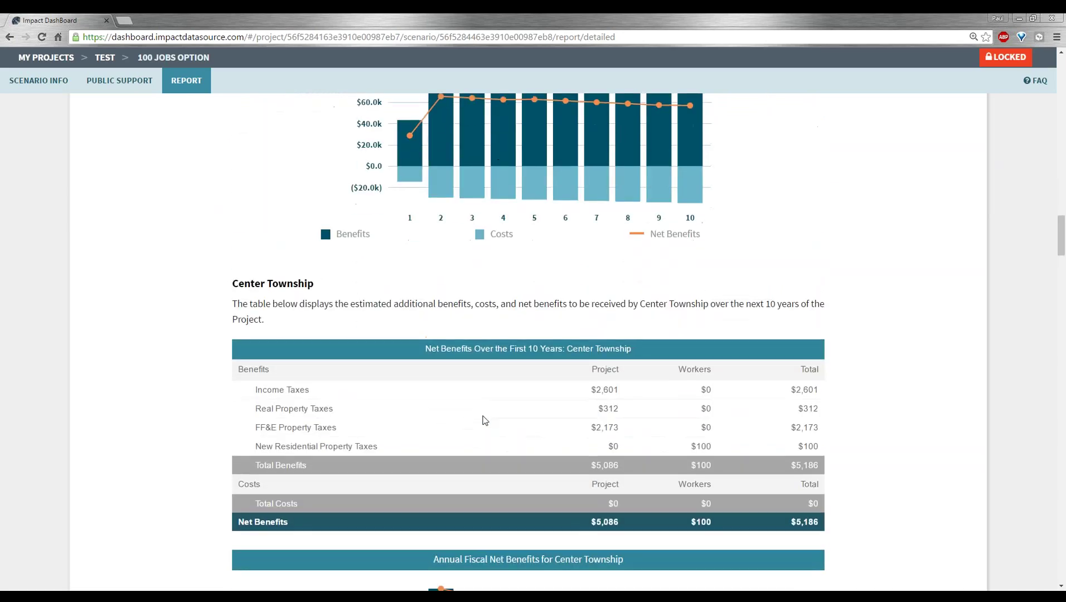
- Review the detailed report's City of Greenfield net benefits table, and recheck Hancock County's taxable property summary and the Fiscal Impact Overview
scroll(456, 413, up, 1)
scroll(463, 411, down, 1)
scroll(608, 408, down, 11)
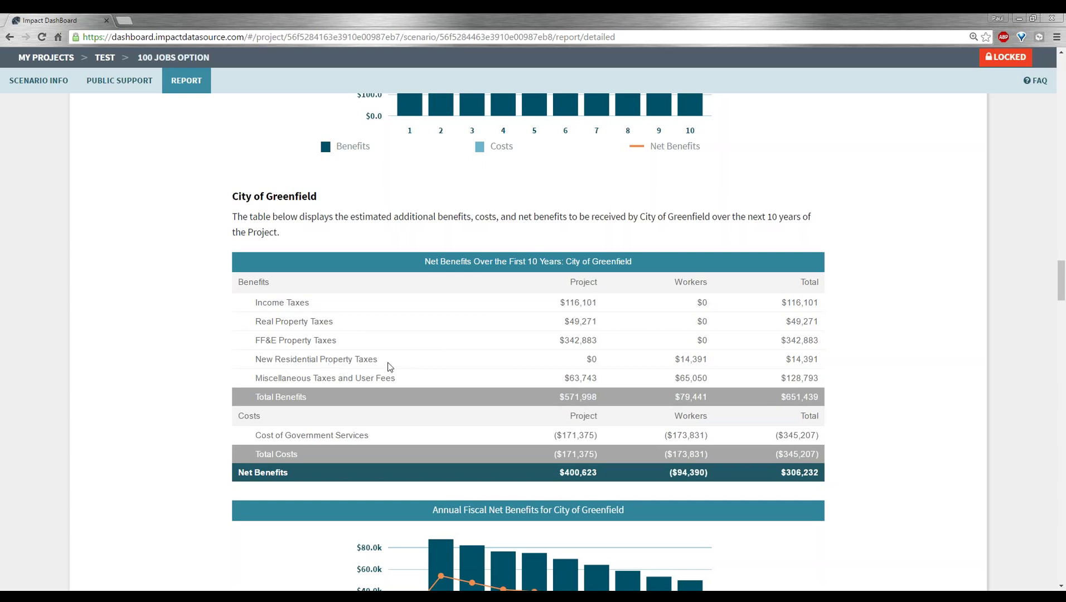
scroll(391, 369, up, 1)
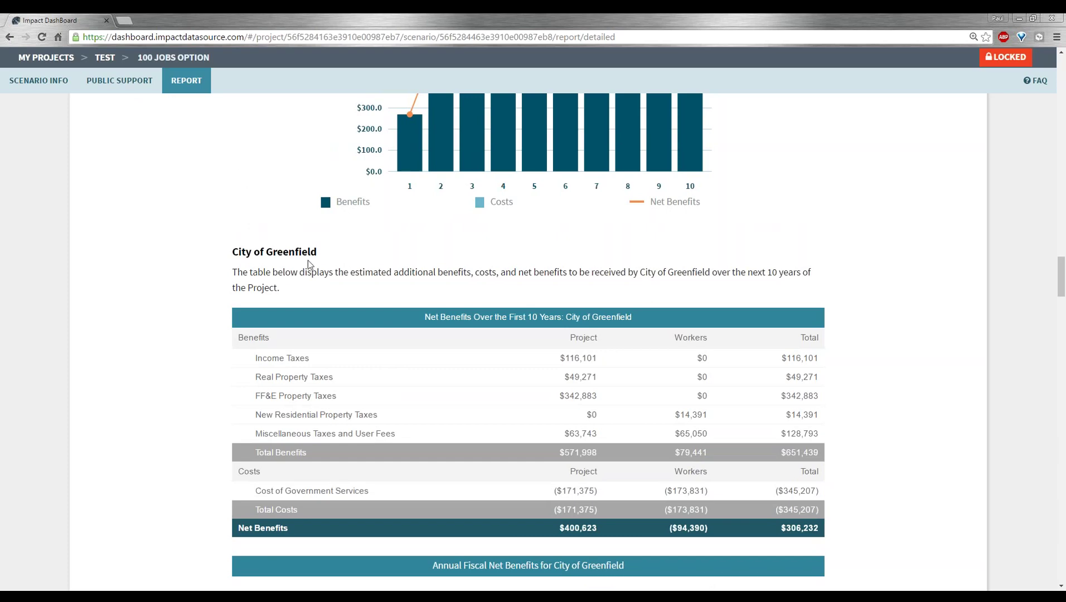
scroll(309, 273, up, 10)
scroll(315, 281, up, 20)
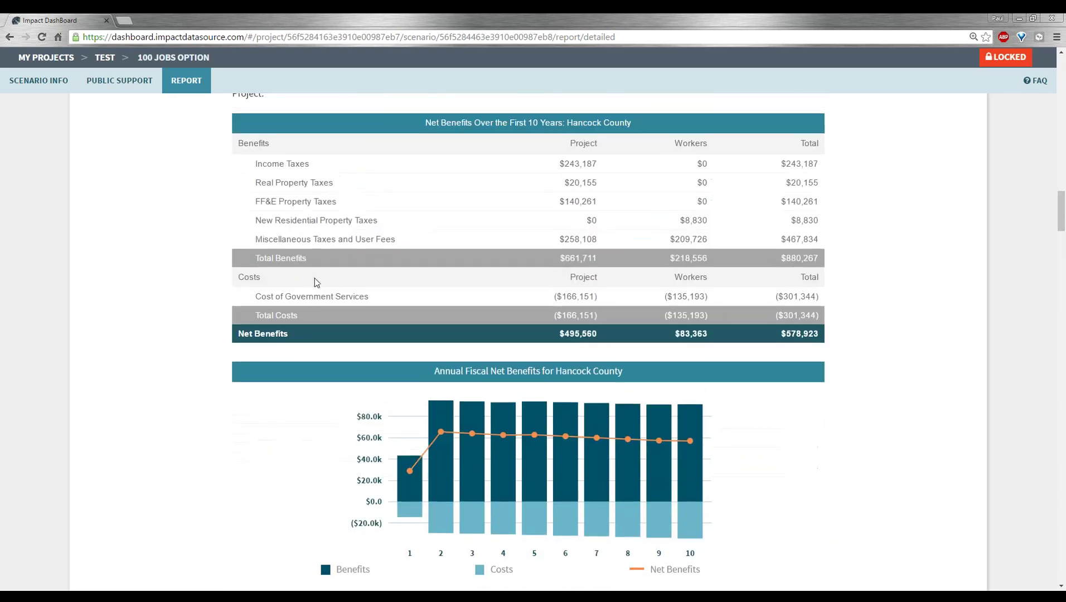
scroll(315, 281, up, 5)
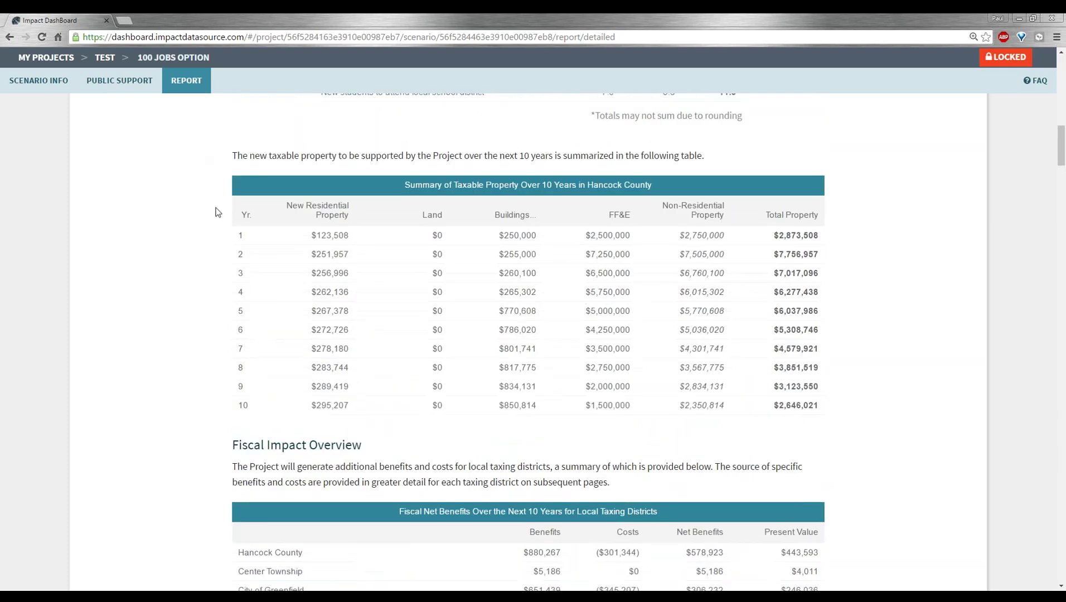
scroll(218, 213, up, 5)
scroll(277, 252, down, 7)
scroll(330, 276, down, 5)
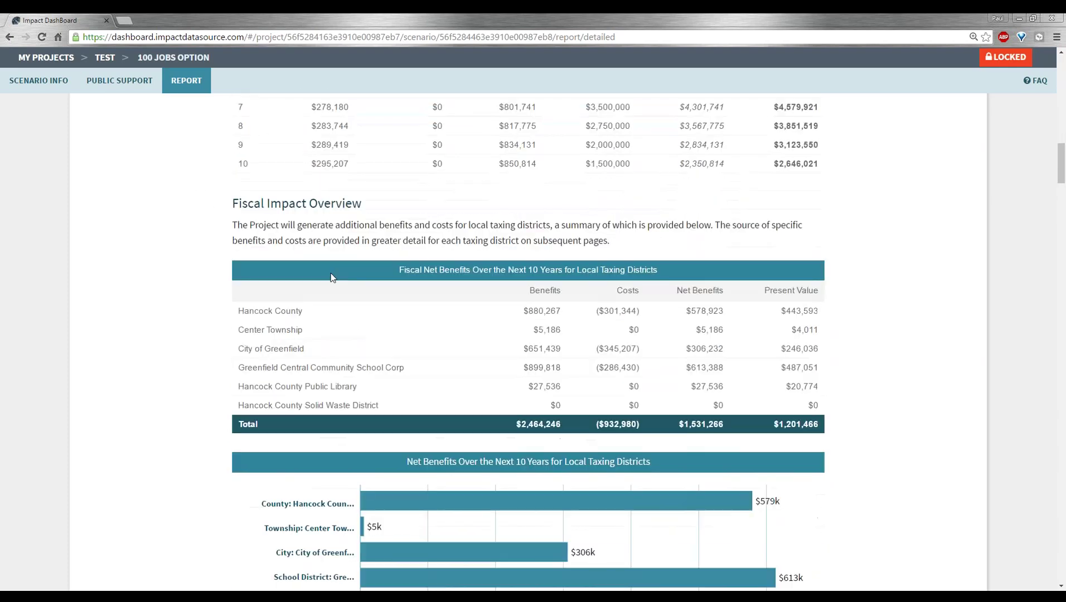
- Check the scenario's public support page, and return to the summary report to examine Hancock County's net benefits, project highlights and incentives analysis
click(118, 85)
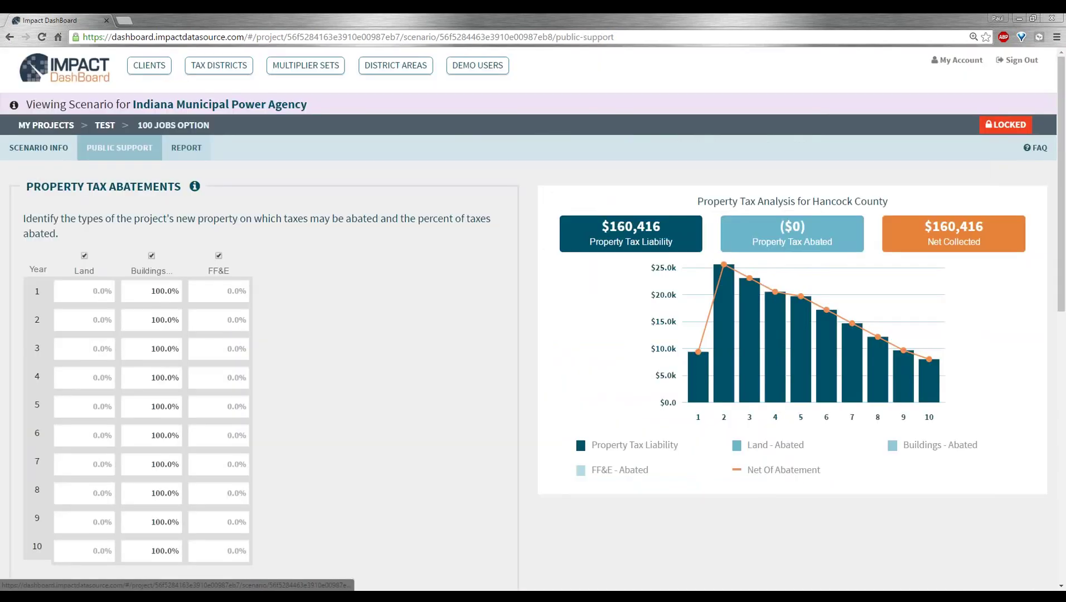
click(186, 147)
scroll(710, 321, down, 3)
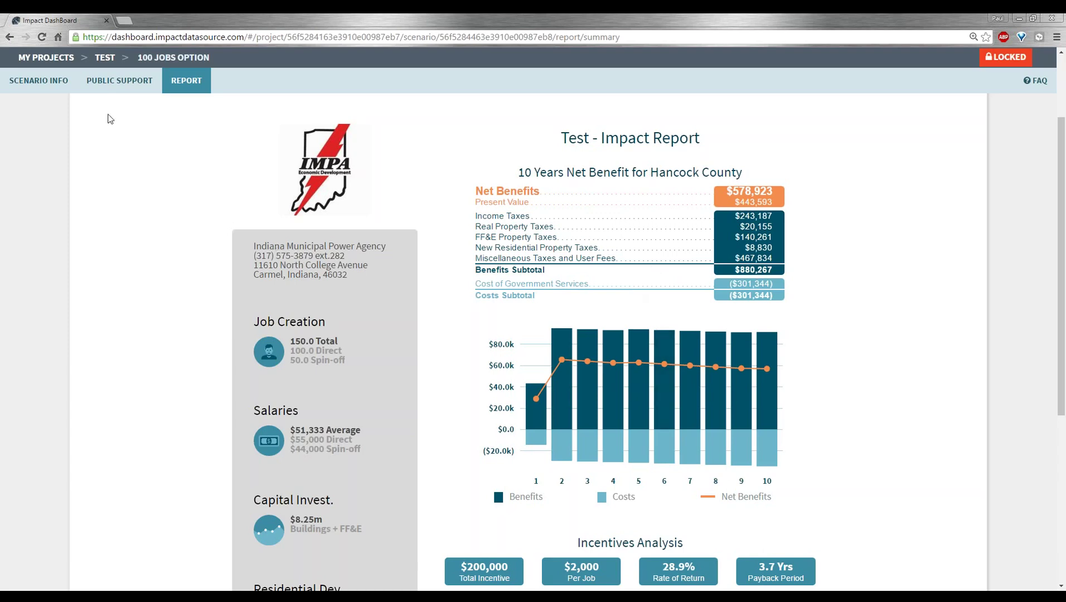
scroll(400, 390, down, 2)
scroll(400, 395, down, 1)
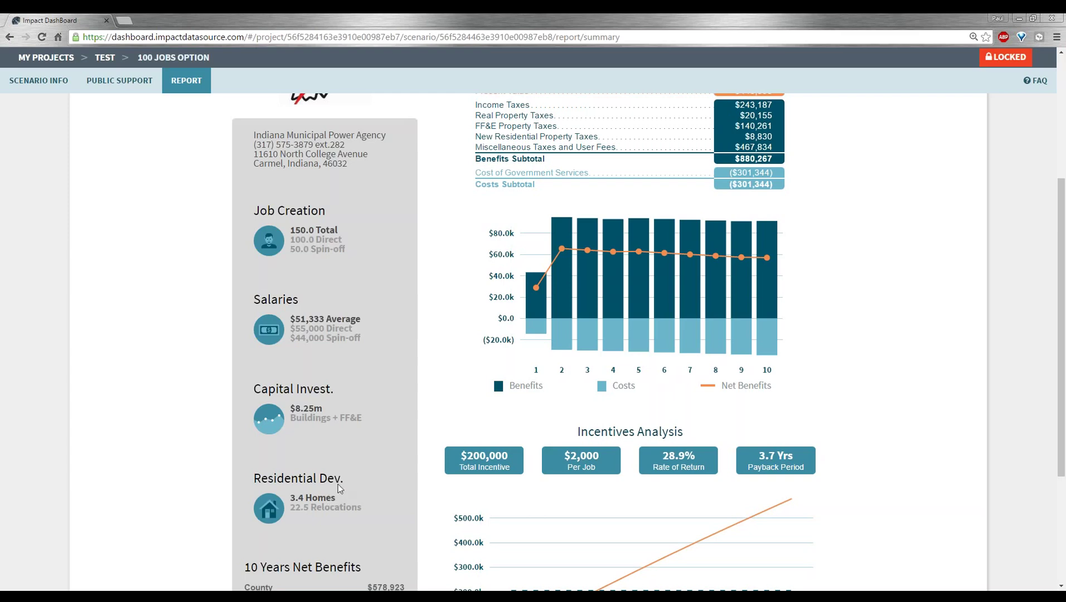
scroll(474, 374, up, 2)
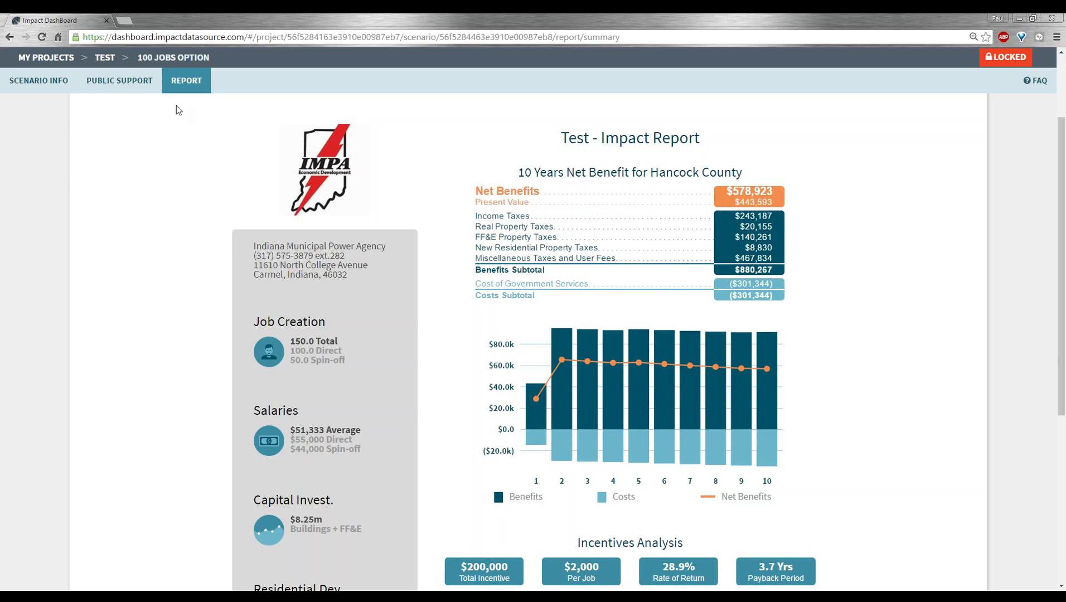
- Open the detailed report and examine its population impact, taxable property, fiscal net benefits and Hancock County tables
scroll(196, 173, up, 3)
click(209, 212)
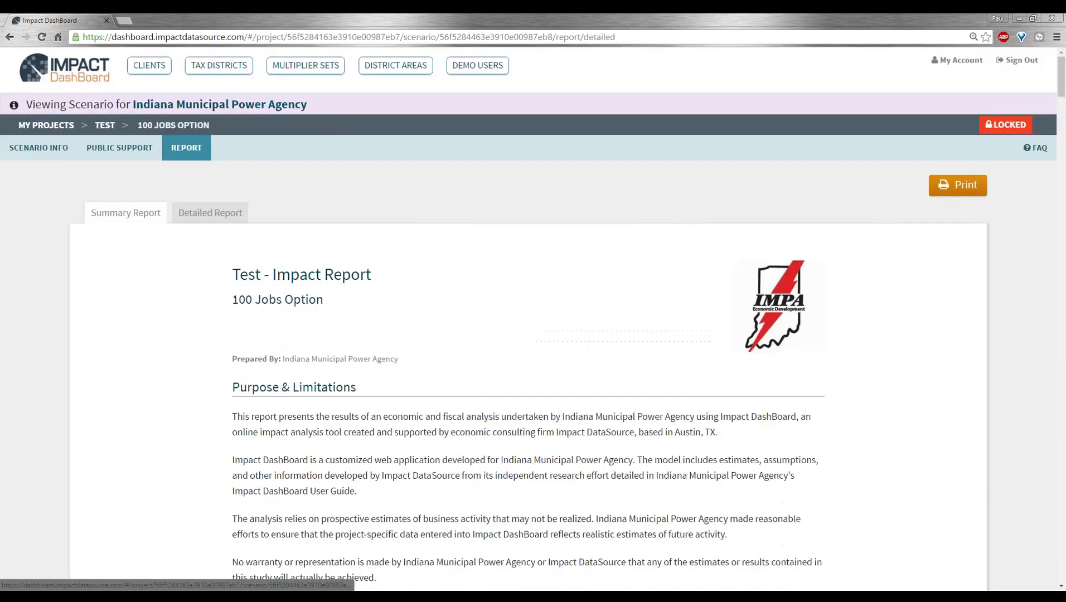
scroll(695, 365, down, 5)
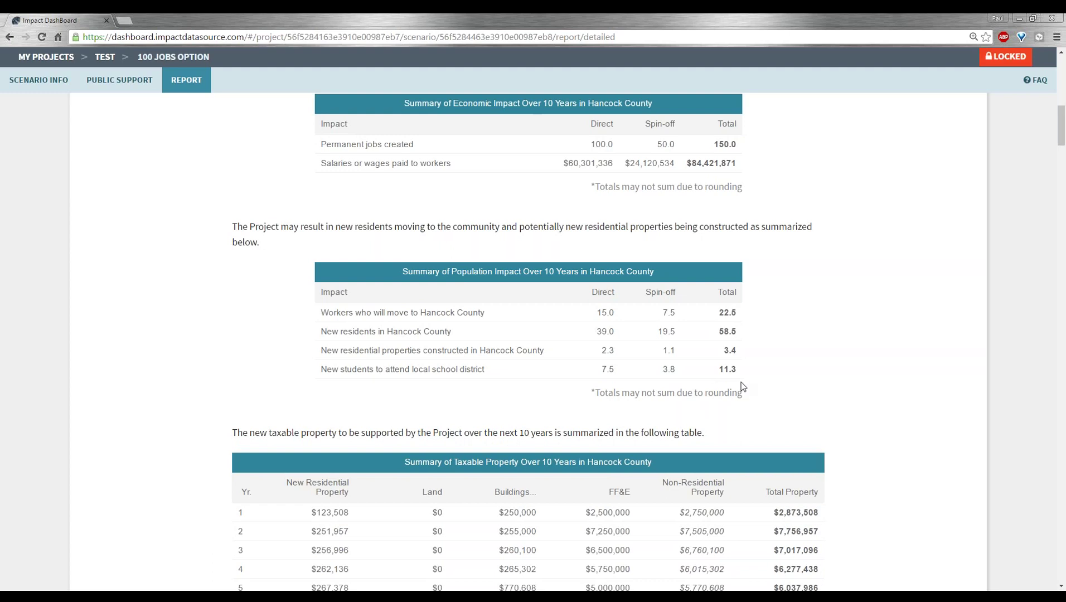
scroll(598, 442, down, 4)
scroll(598, 441, down, 6)
scroll(600, 438, down, 6)
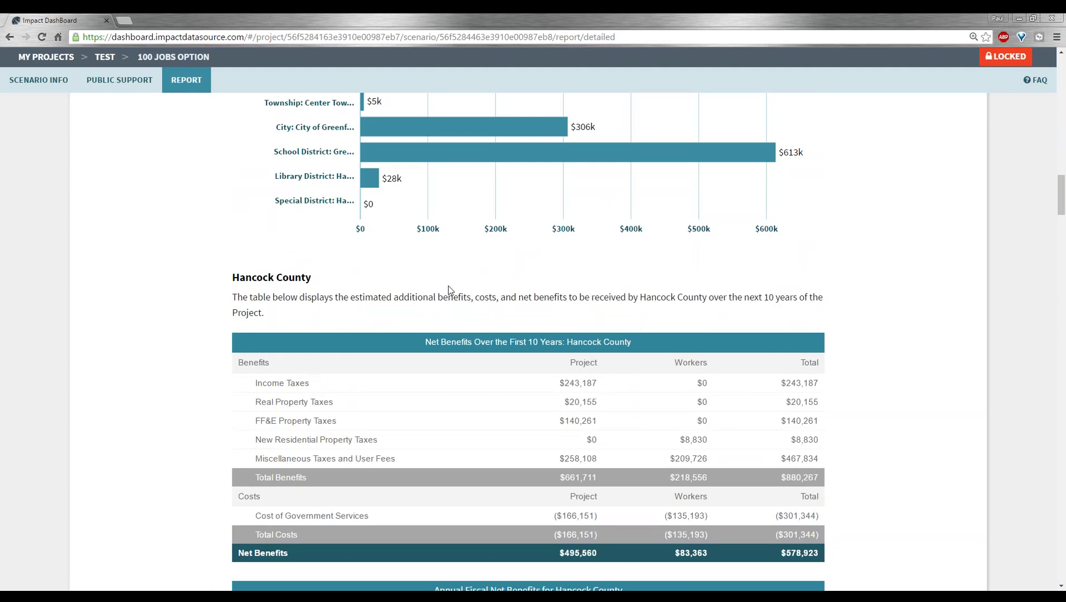
scroll(449, 290, up, 10)
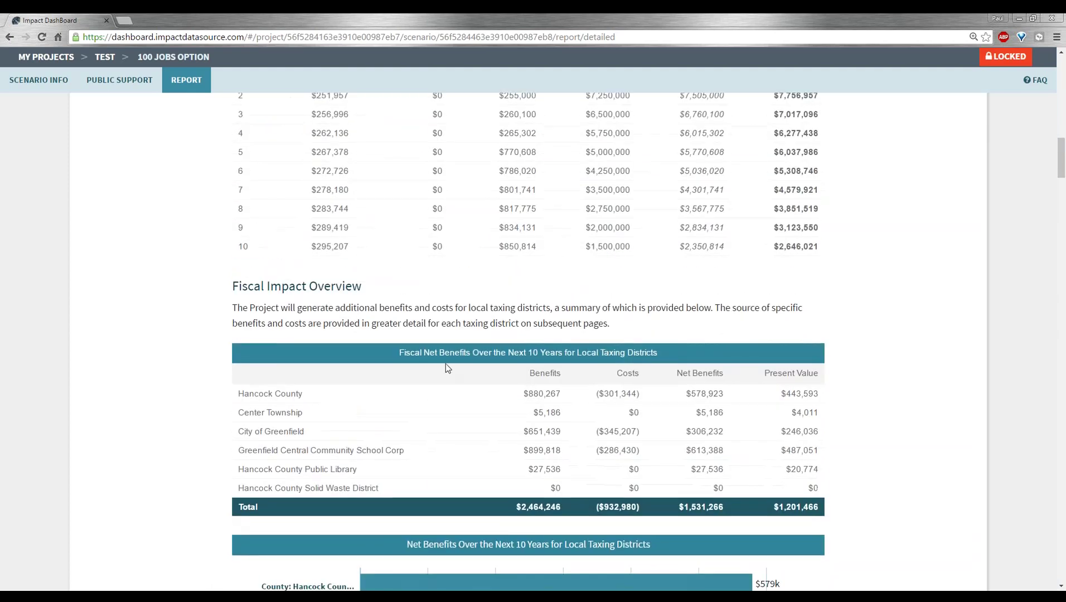
scroll(446, 365, up, 7)
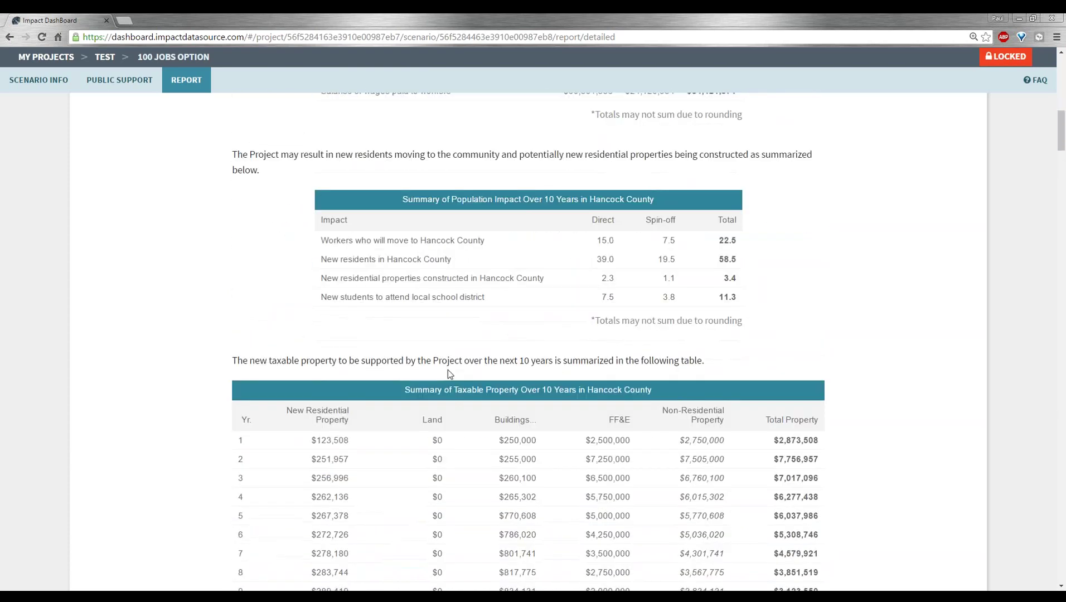
scroll(448, 369, down, 8)
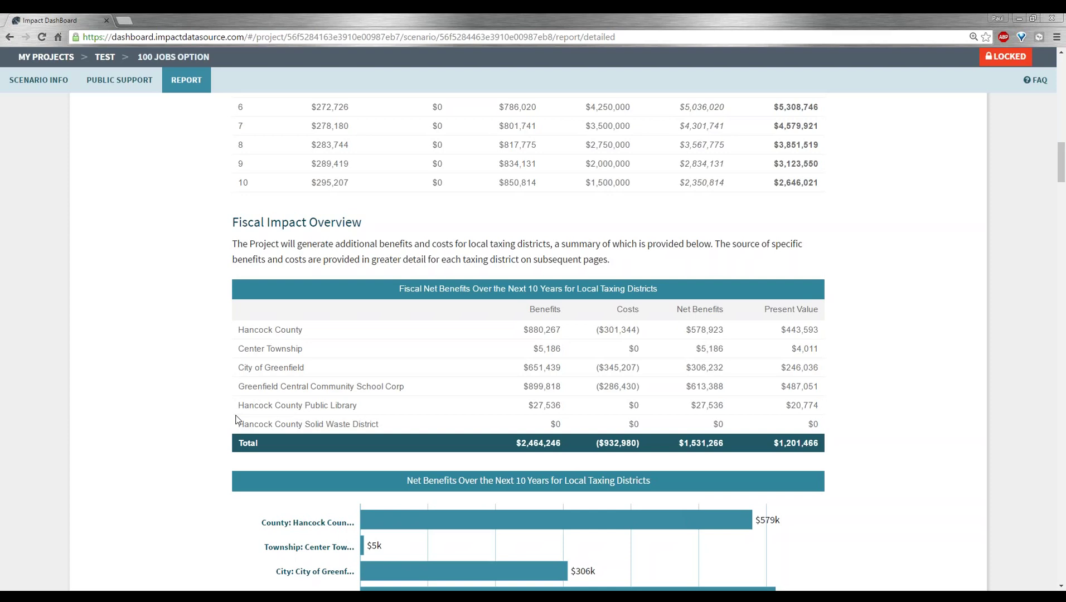
scroll(239, 344, up, 3)
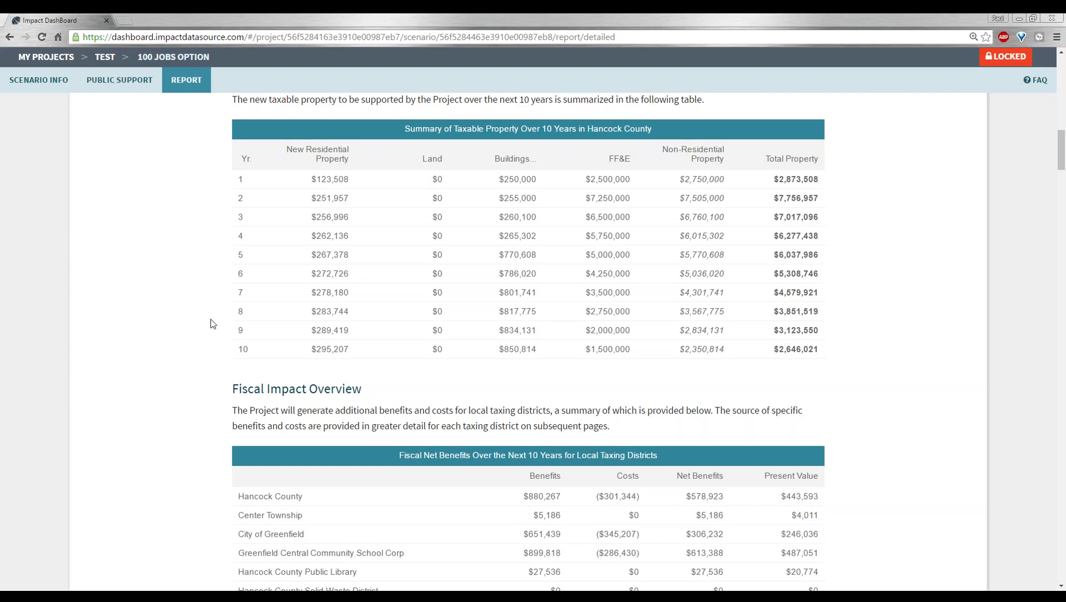
scroll(194, 317, up, 3)
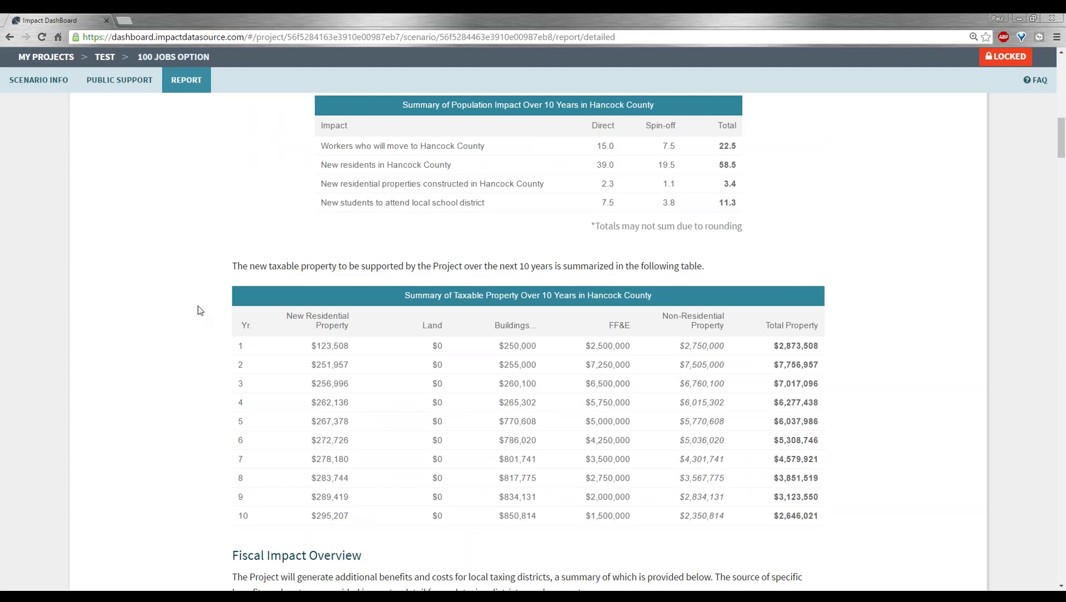
- Open the summary report's print preview and close it without saving a PDF
scroll(196, 314, up, 15)
scroll(224, 278, up, 3)
click(148, 220)
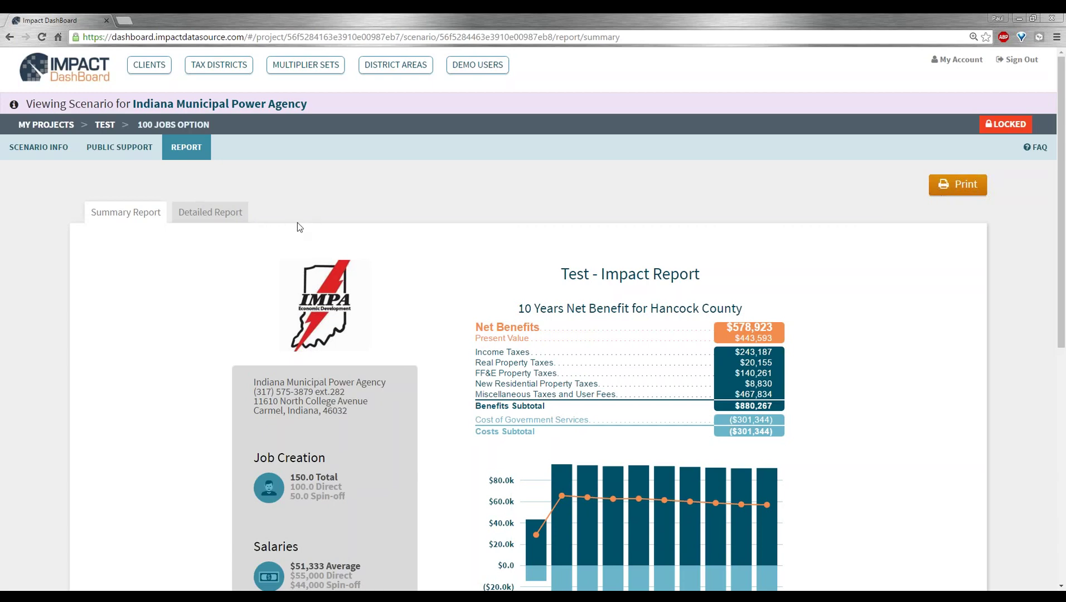
scroll(290, 226, down, 1)
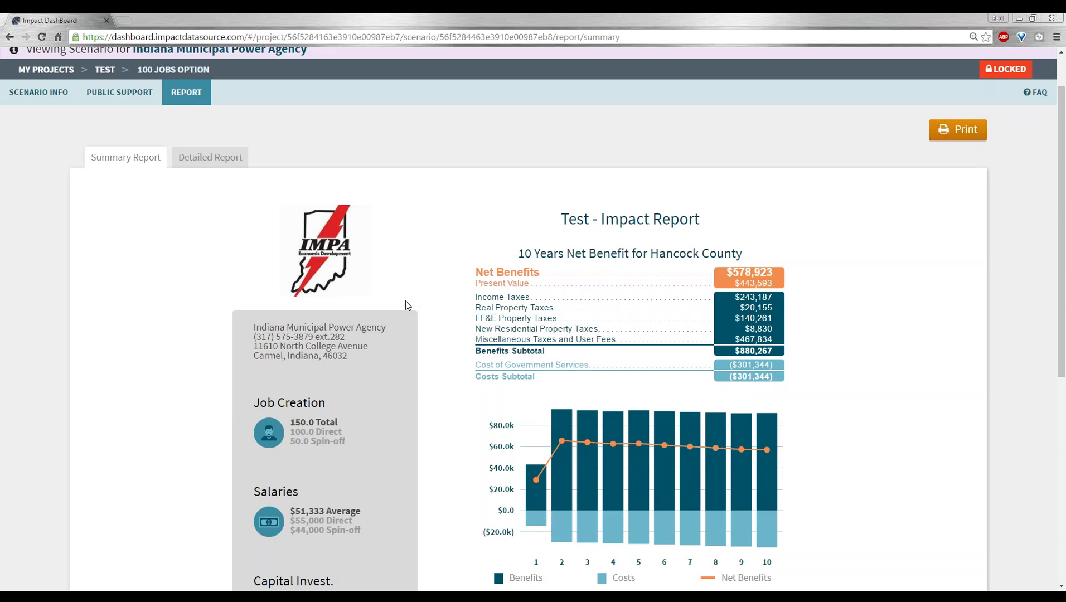
click(957, 129)
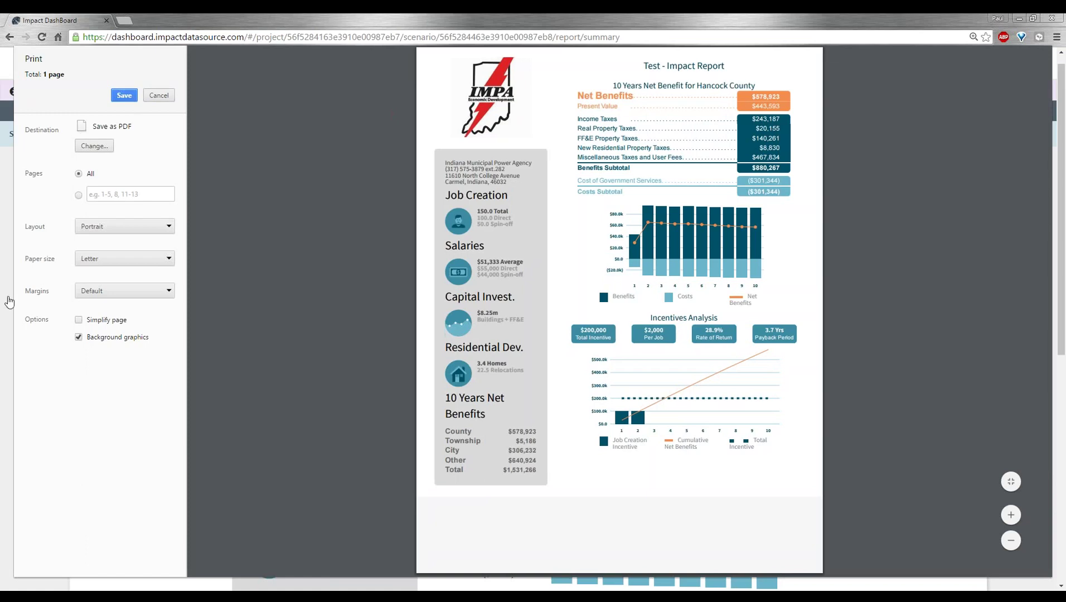
click(153, 98)
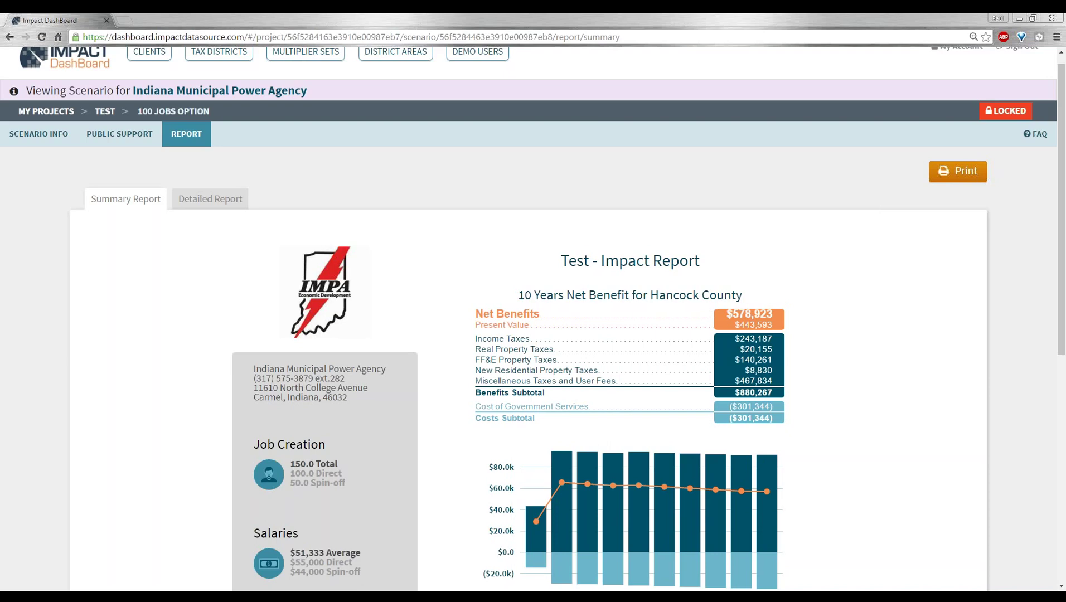
- Open the detailed report and examine the 10-year fiscal net benefits table and chart for local taxing districts
click(226, 199)
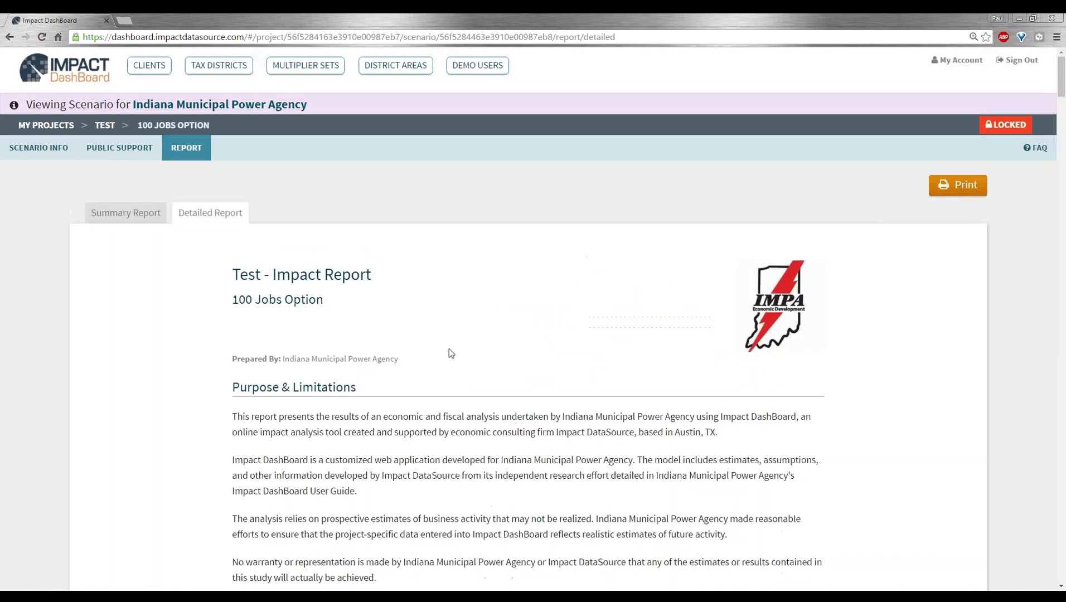
scroll(507, 361, down, 15)
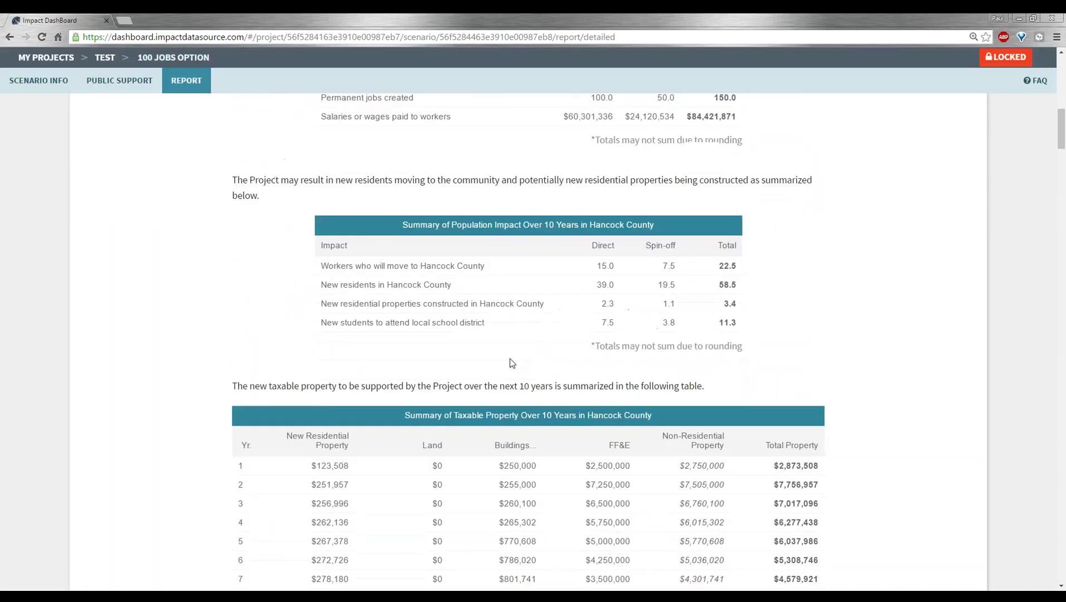
scroll(512, 363, down, 1)
scroll(638, 346, down, 10)
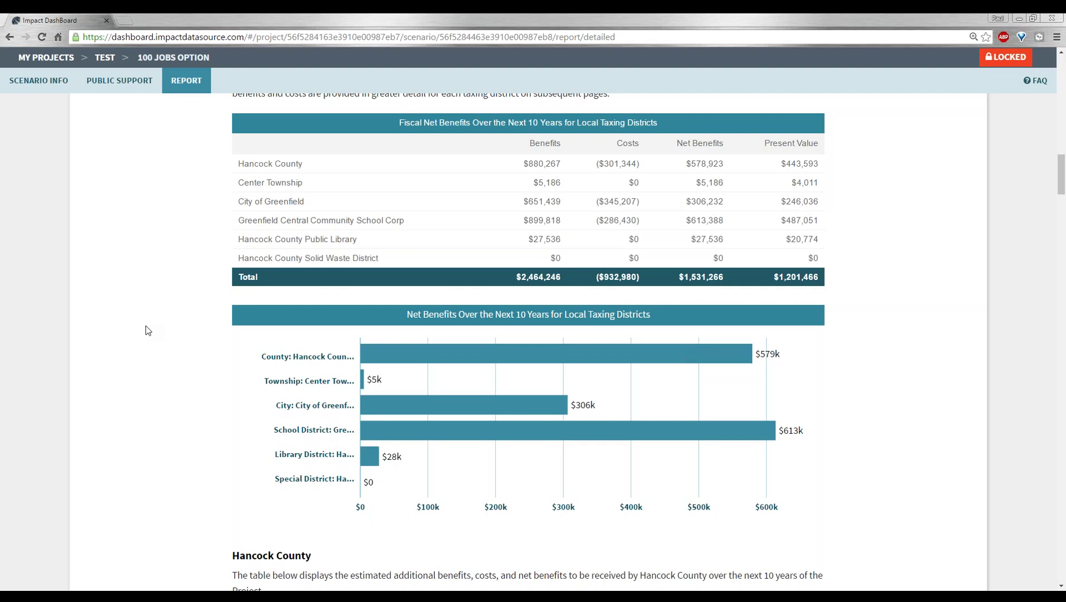
- In the scenario information, replace the custom multipliers with the industry 561499 All Other Business Support Services
click(56, 88)
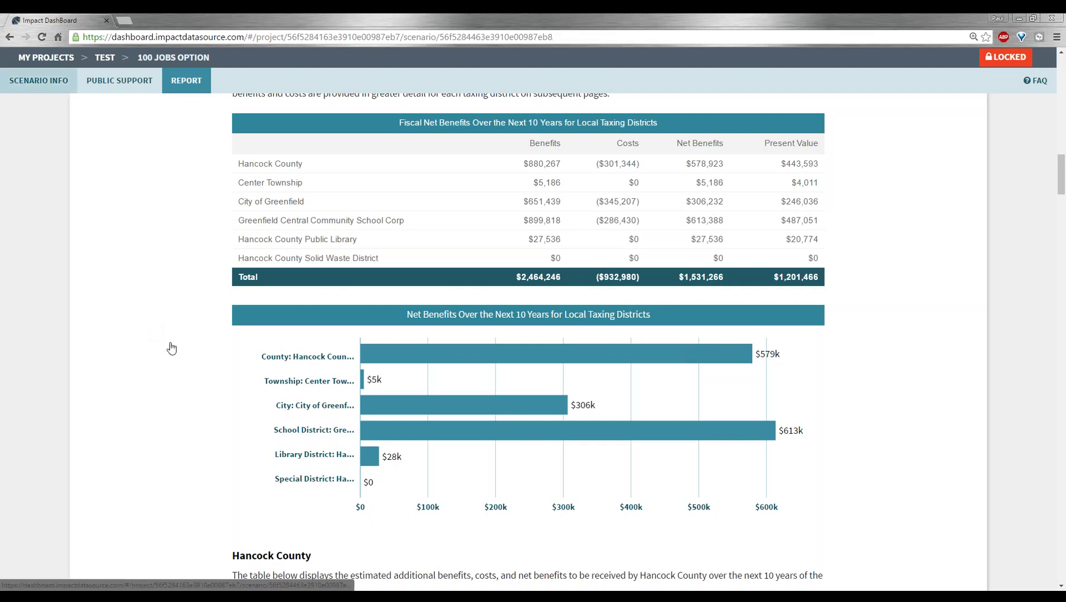
scroll(259, 383, down, 7)
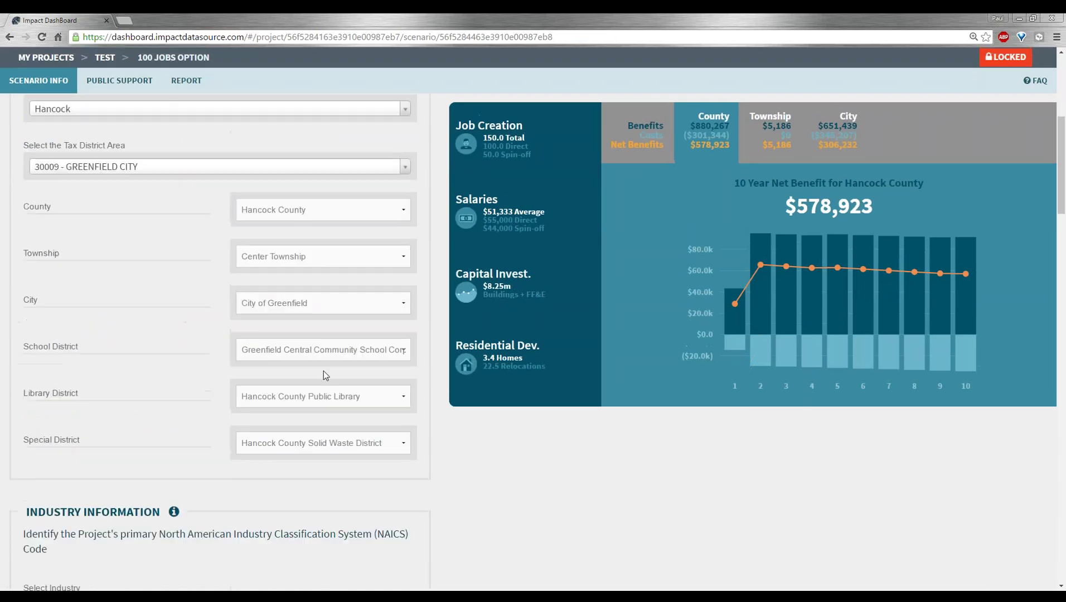
scroll(326, 375, down, 6)
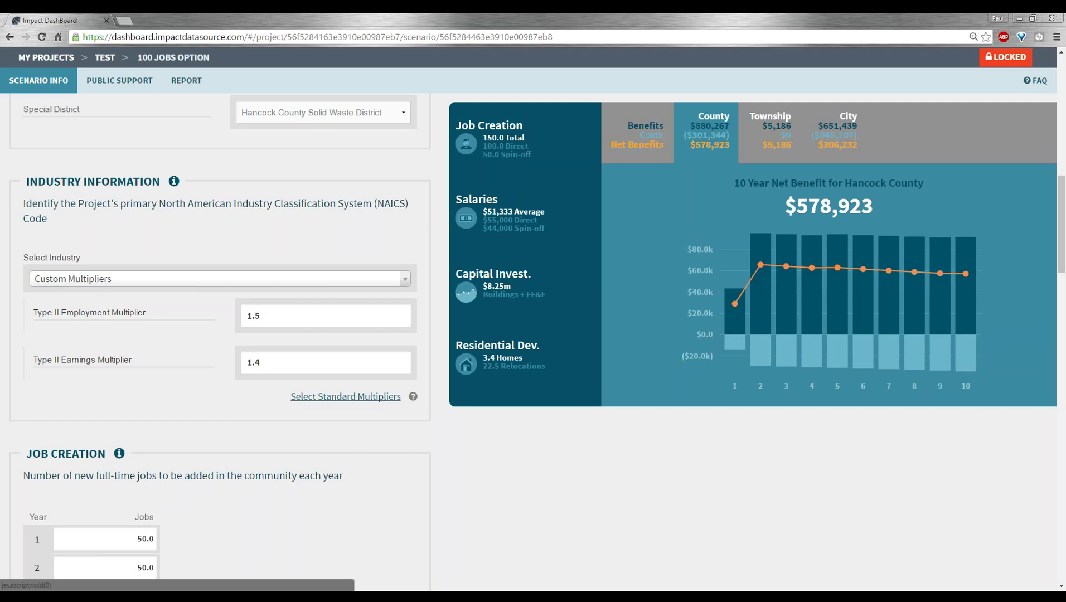
click(217, 279)
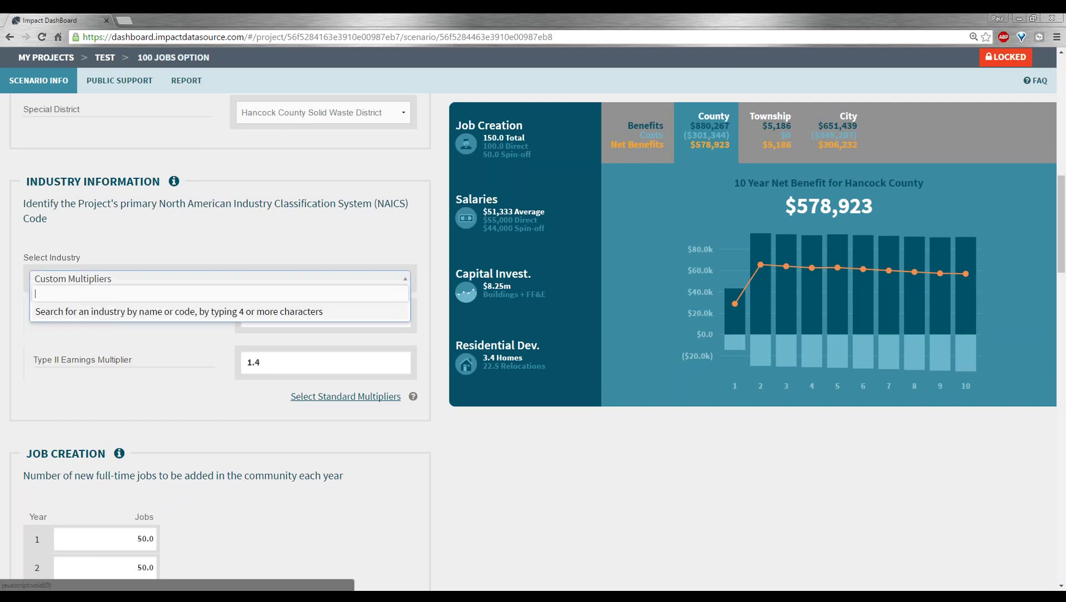
text(business s)
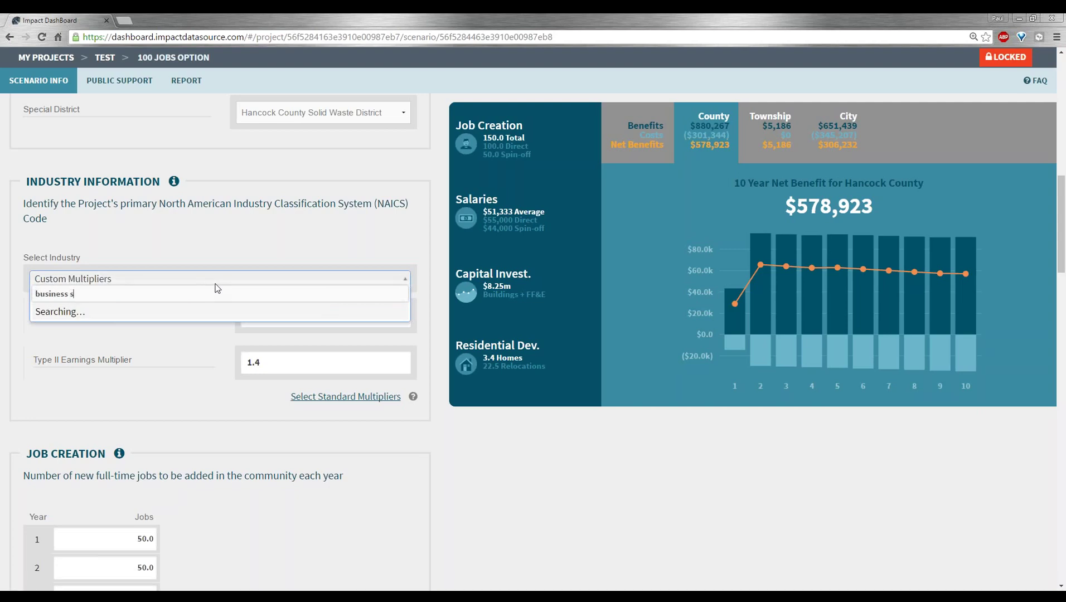
text(upport)
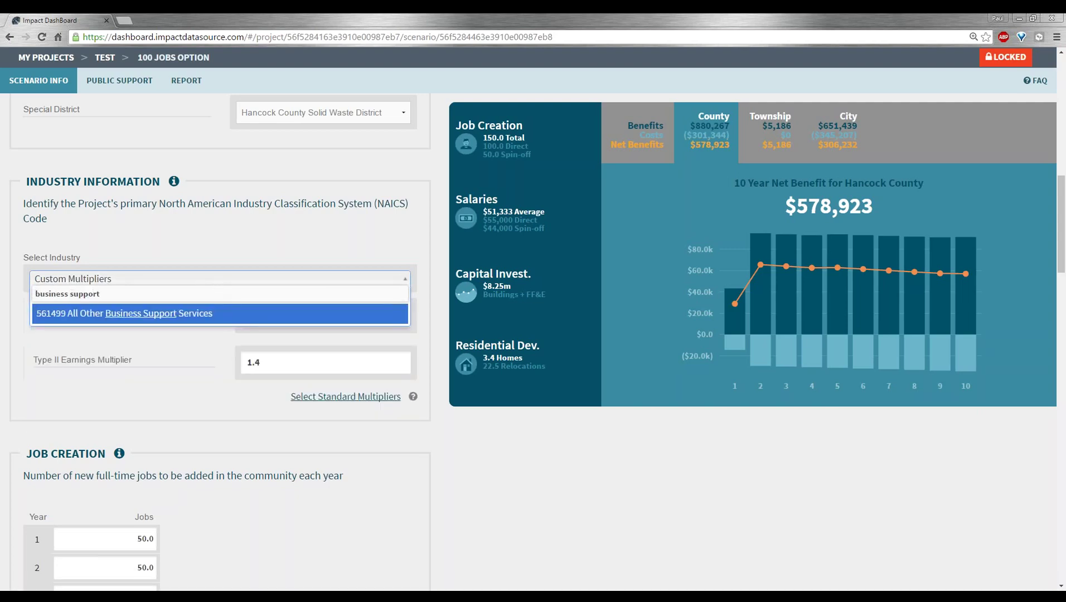
click(172, 319)
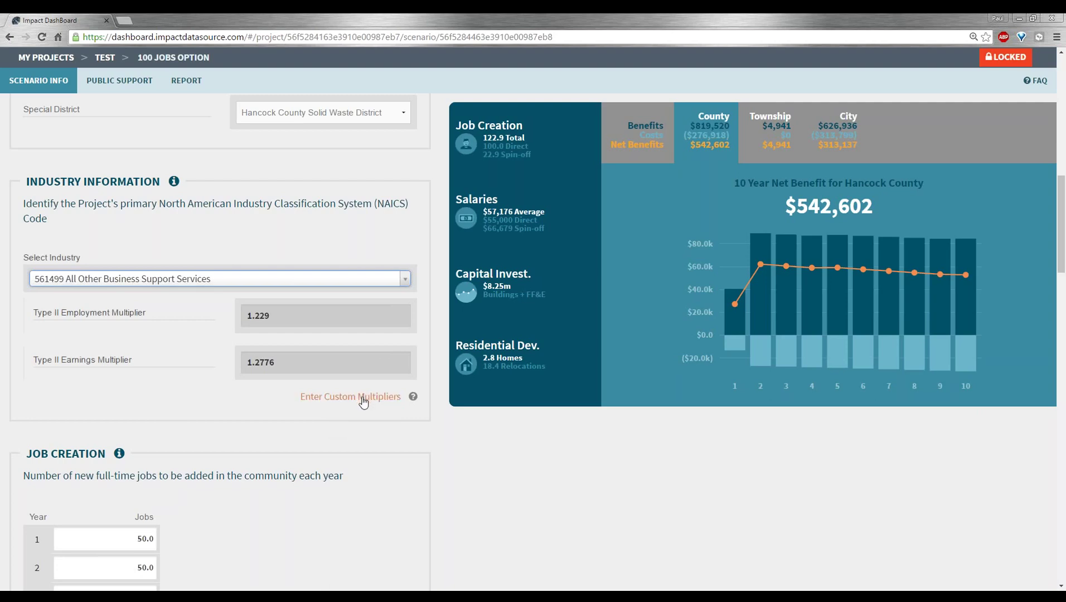
- Switch to custom multipliers, with a Type II employment multiplier of 5 and a Type II earnings multiplier of 10
click(318, 403)
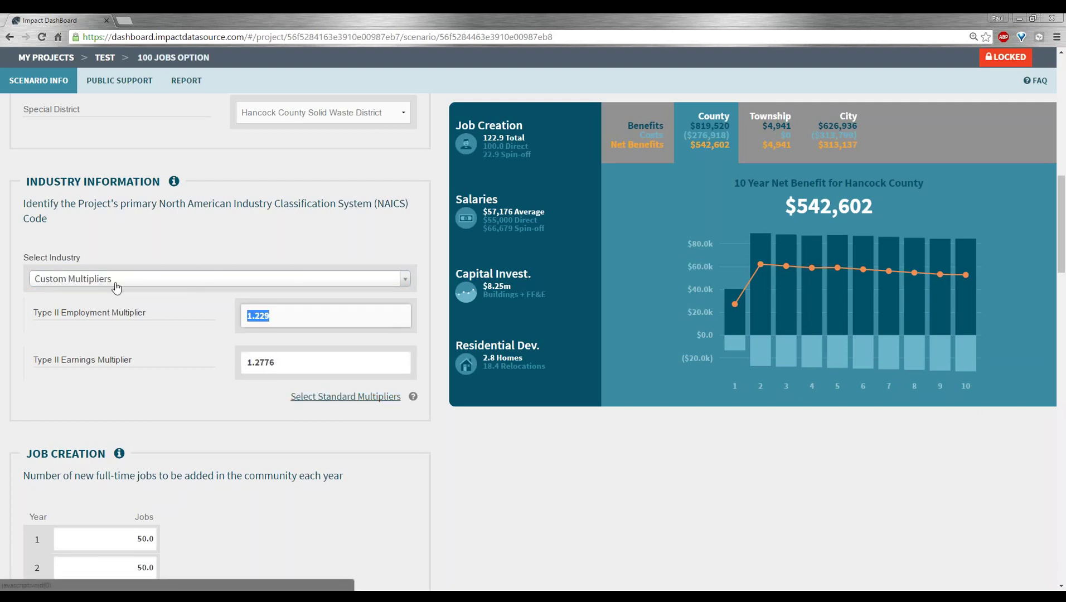
text(5)
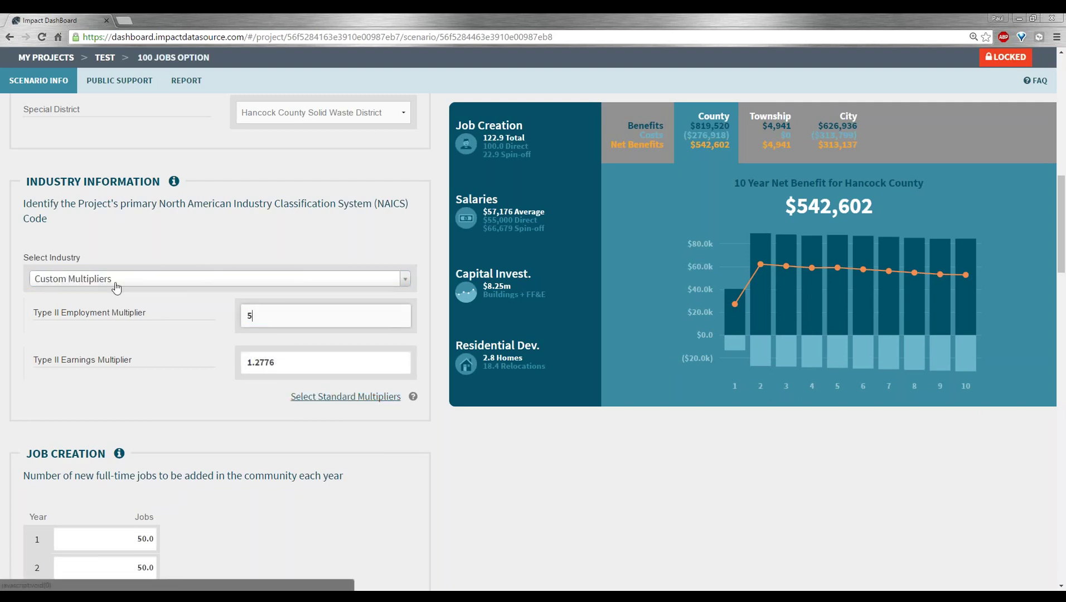
click(282, 361)
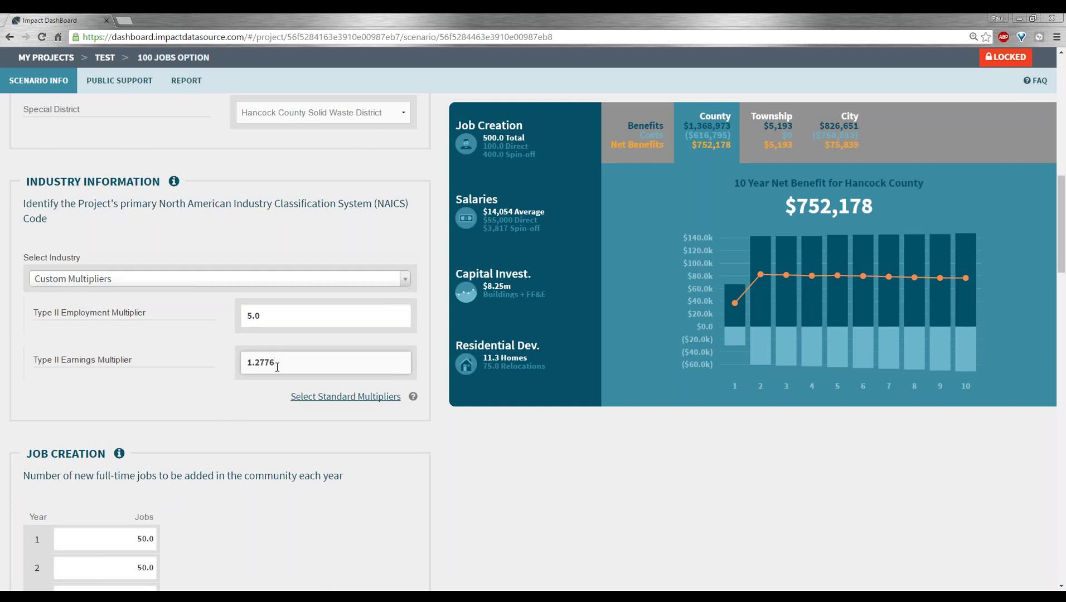
drag(277, 365, 164, 335)
text(10)
click(317, 315)
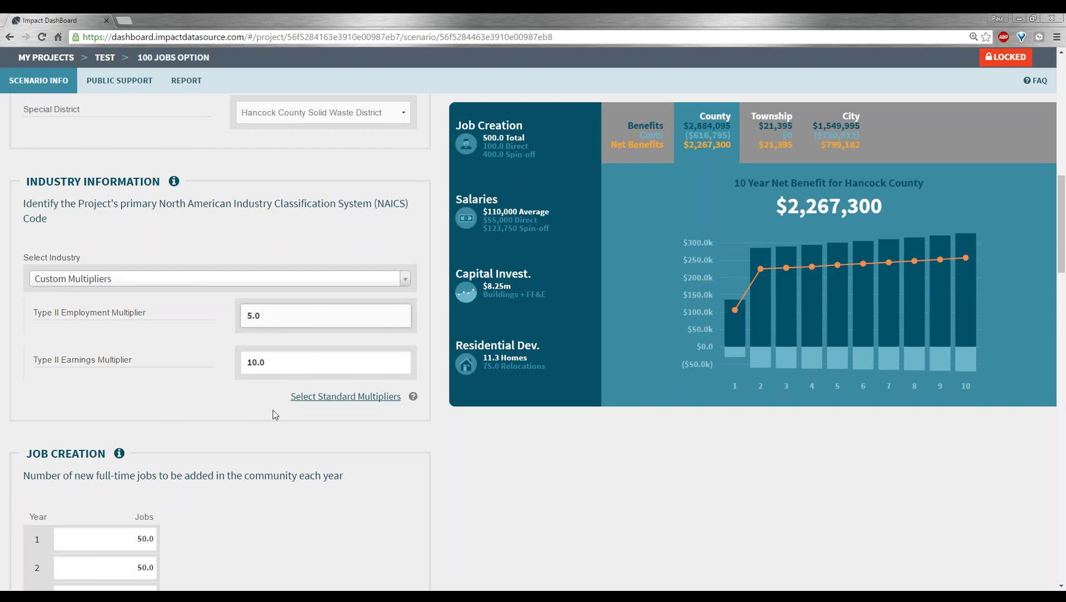
drag(279, 317, 121, 307)
- Search the industries for "busines" and select 561499 All Other Business Support Services to restore its standard multipliers
click(133, 281)
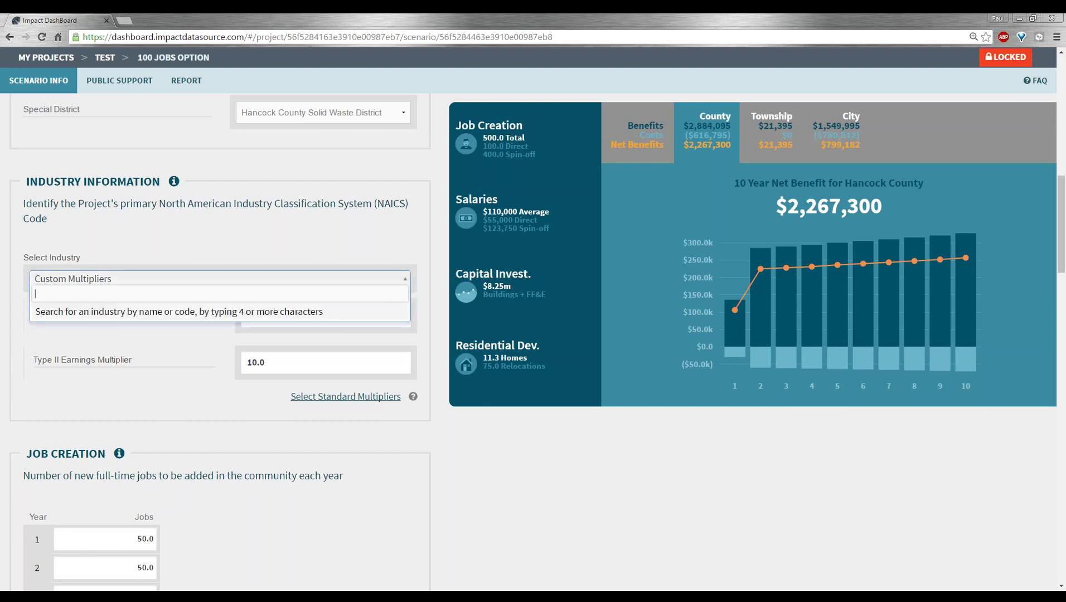
text(busienss)
key(ctrl+a)
text(busines)
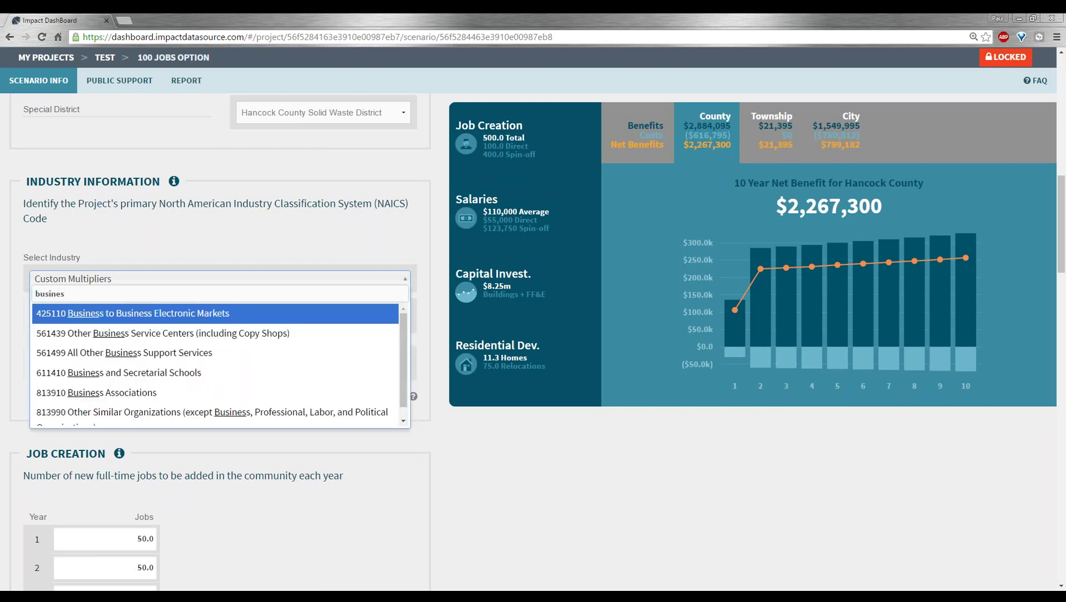
key(Down)
key(Down)
key(Down)
key(Up)
key(Return)
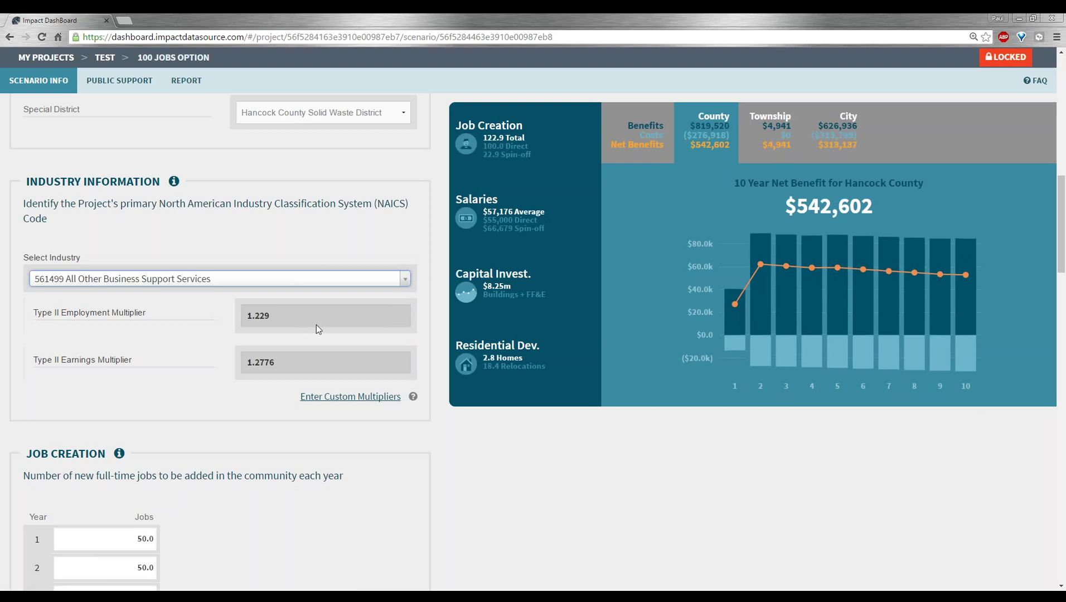